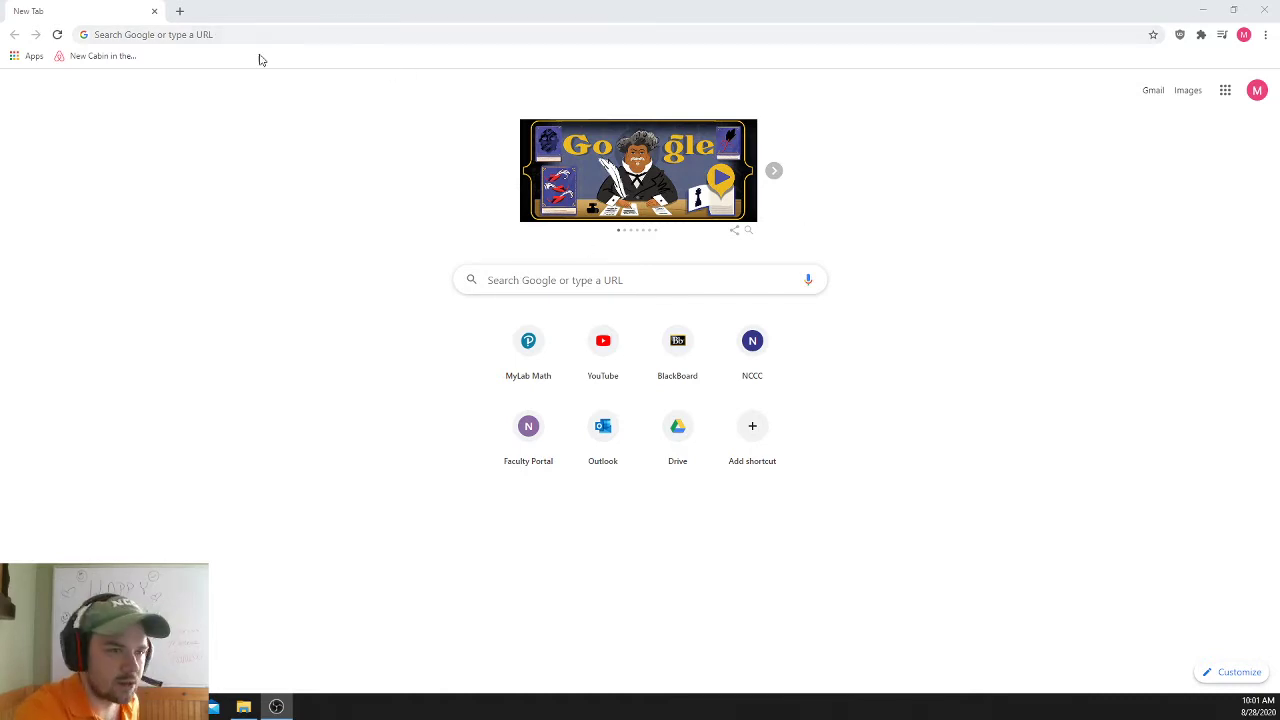
- Search Google for 'north country community college' and open the nccc.edu website
left_click(226, 35)
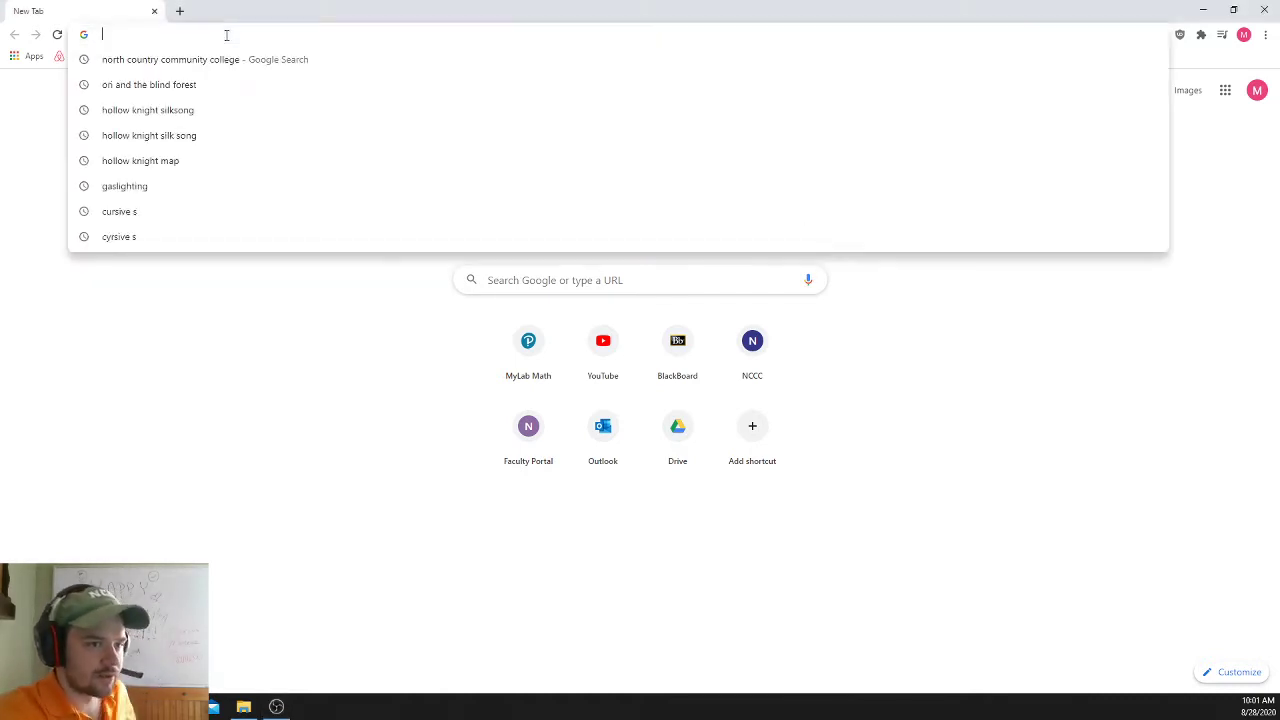
type("north")
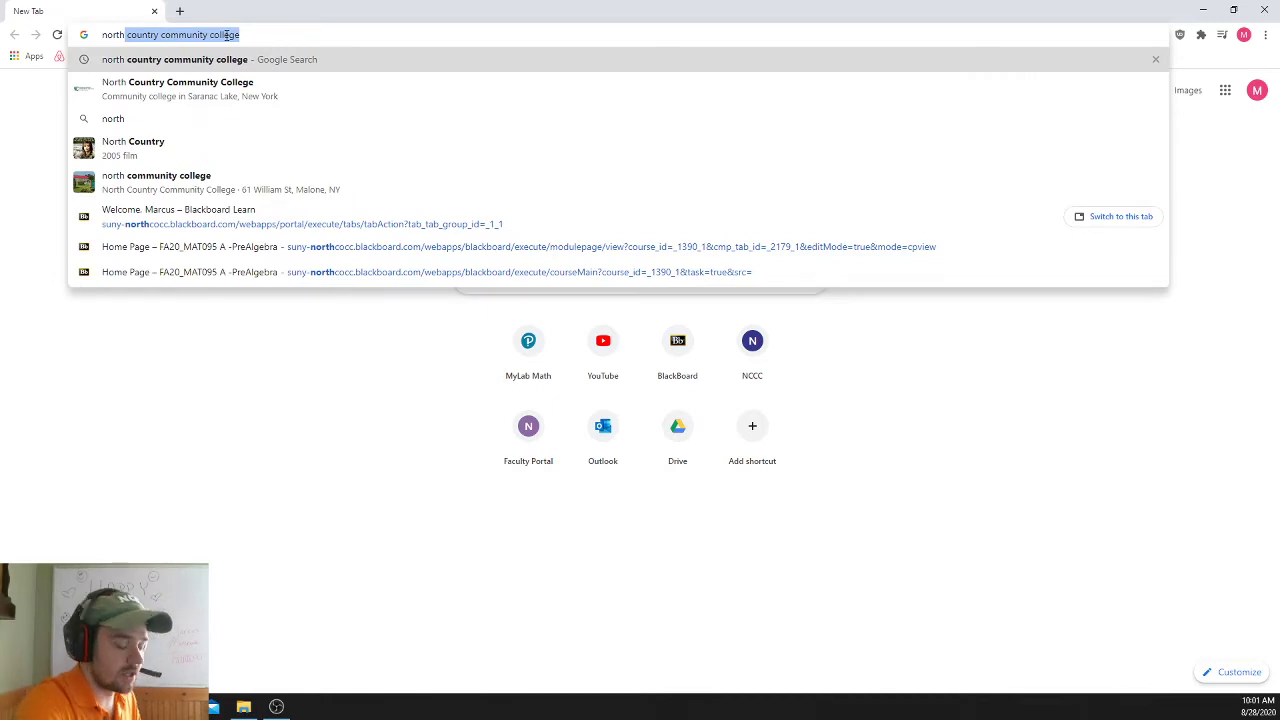
key("End")
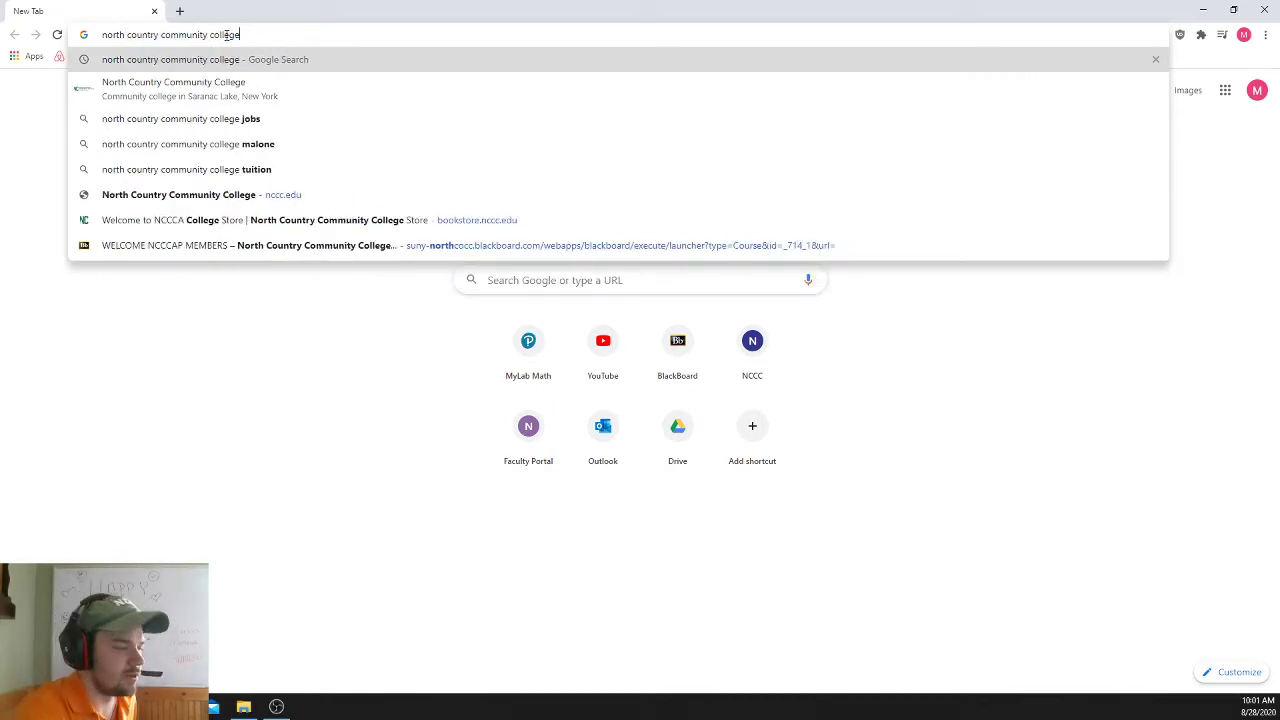
key("Return")
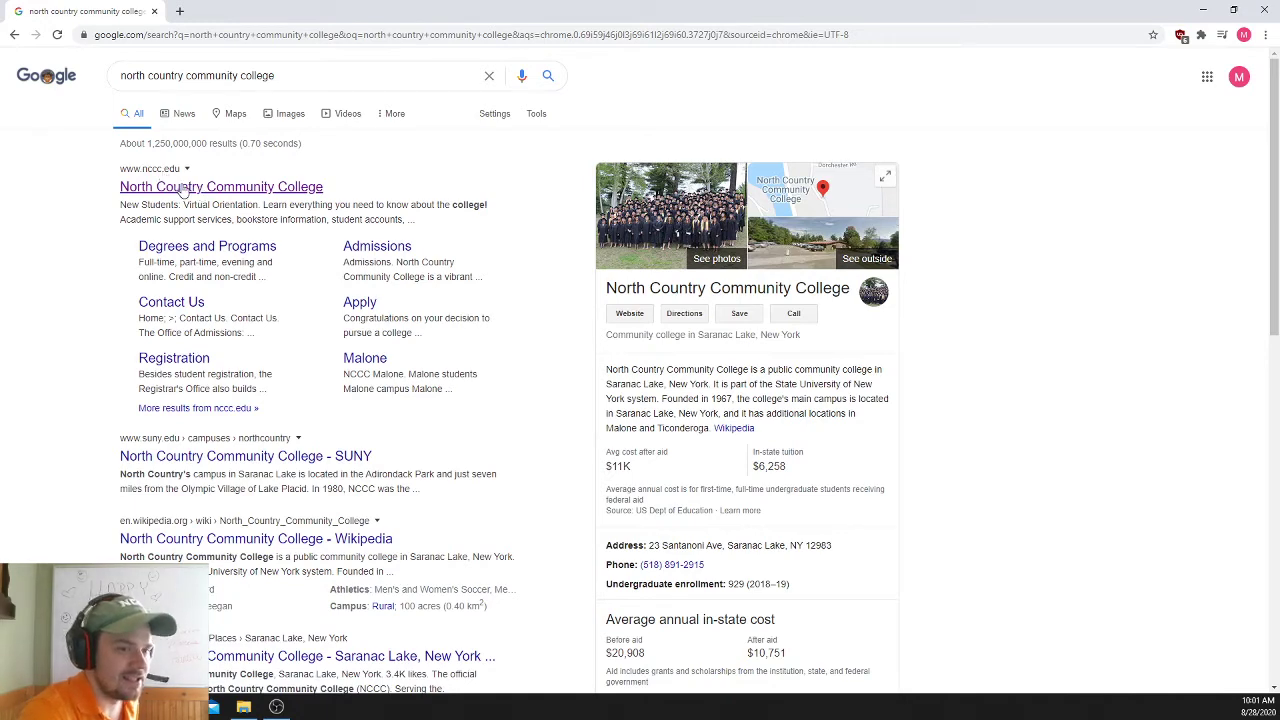
left_click(188, 189)
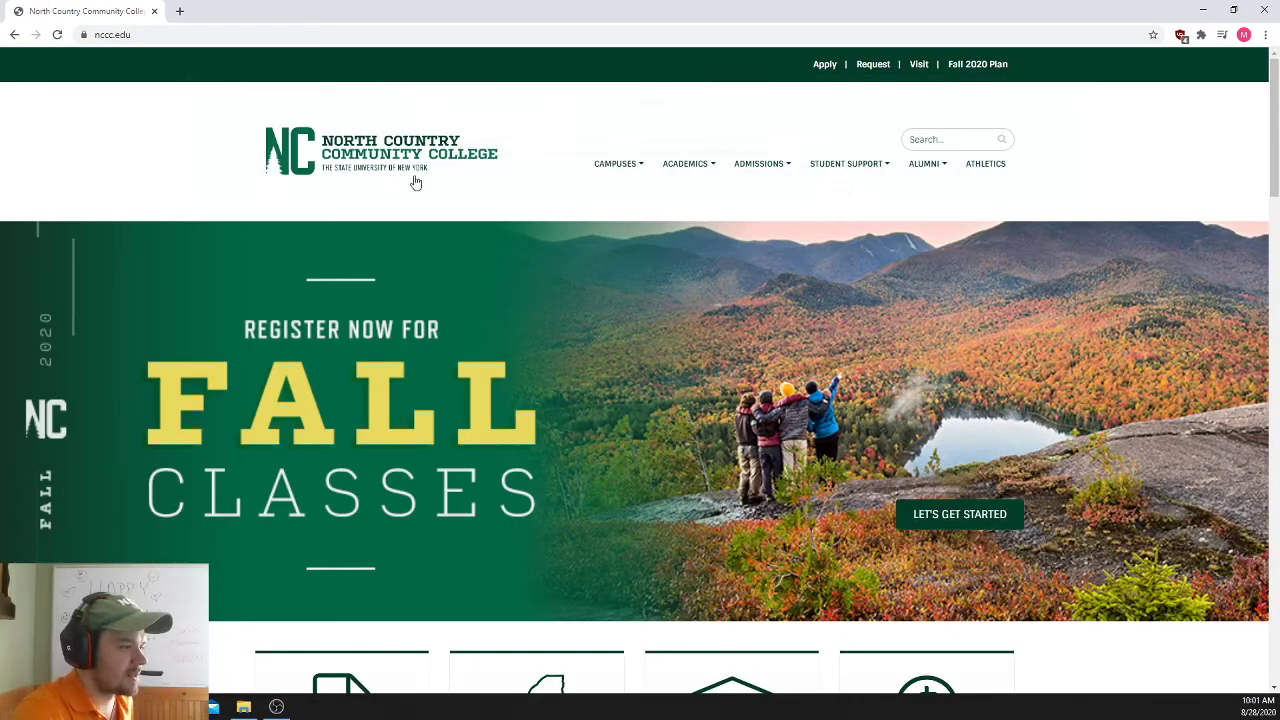
- Scroll to the college homepage footer and locate the Blackboard Learn link
scroll(524, 277, "down", 1)
scroll(525, 276, "down", 15)
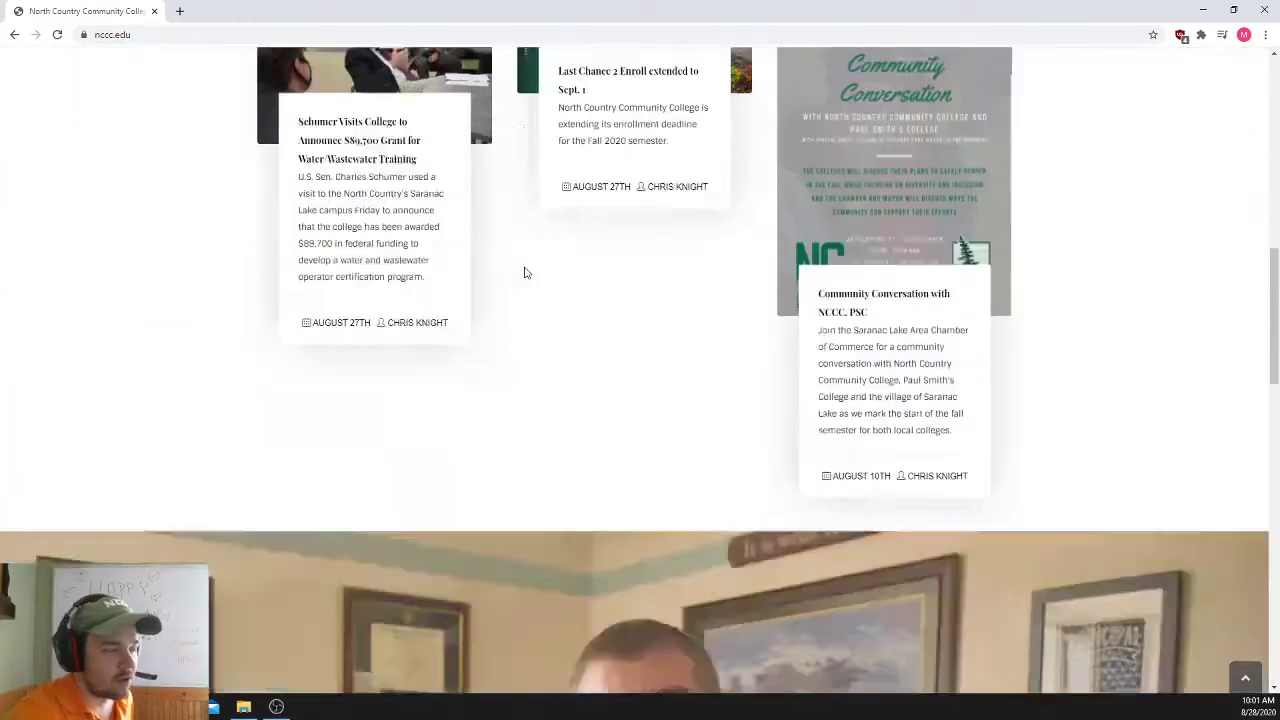
scroll(525, 270, "down", 5)
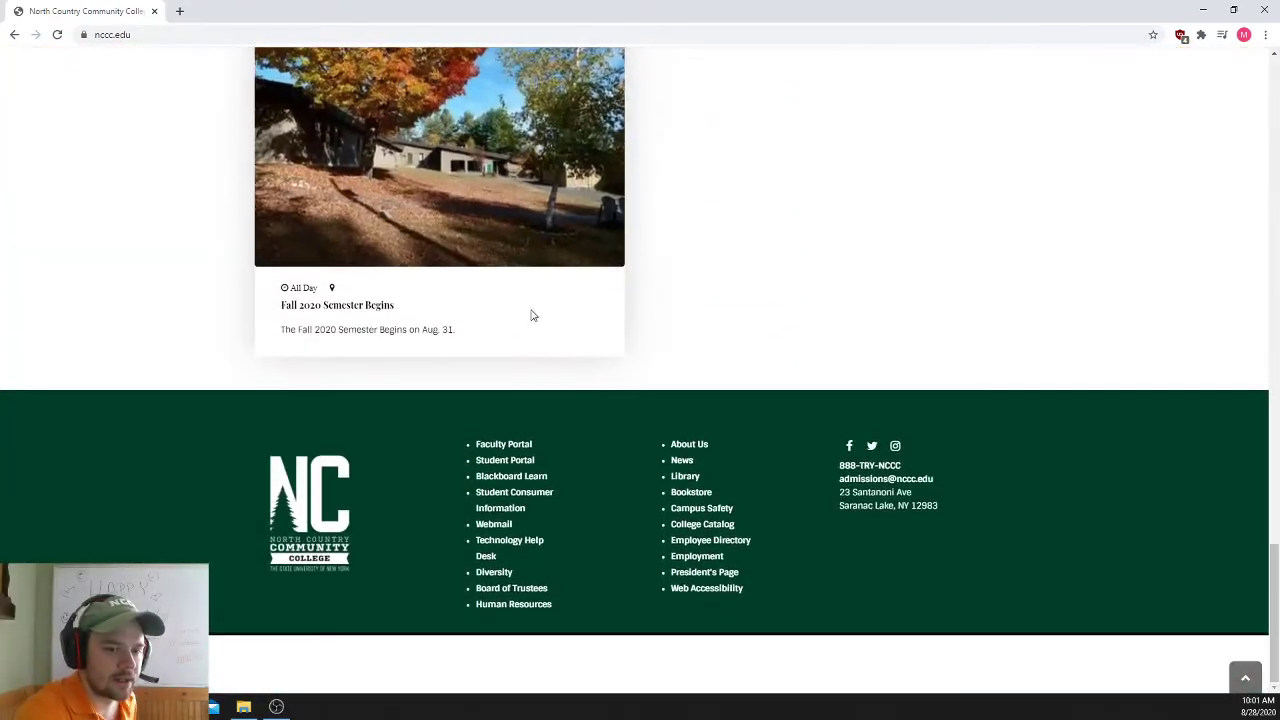
left_click_drag(546, 478, 497, 483)
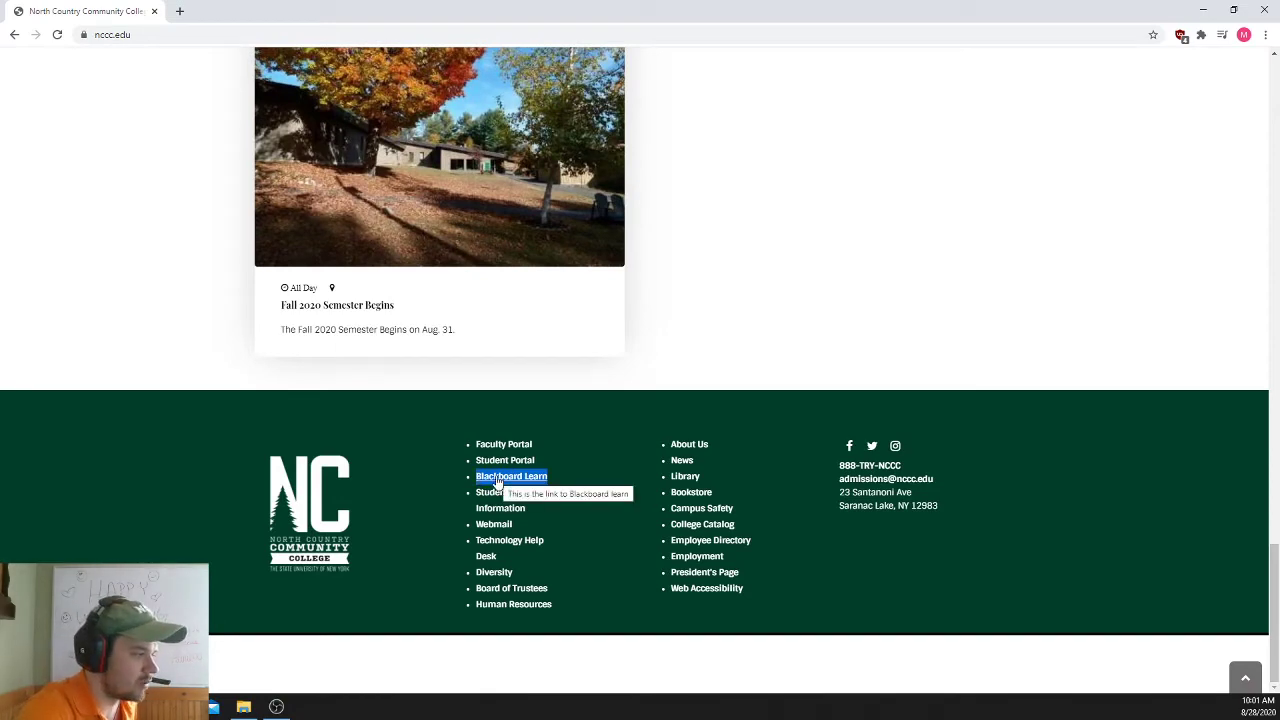
- Open Blackboard Learn and view the FA20_MAT100 A course home in Student Preview
left_click(497, 483)
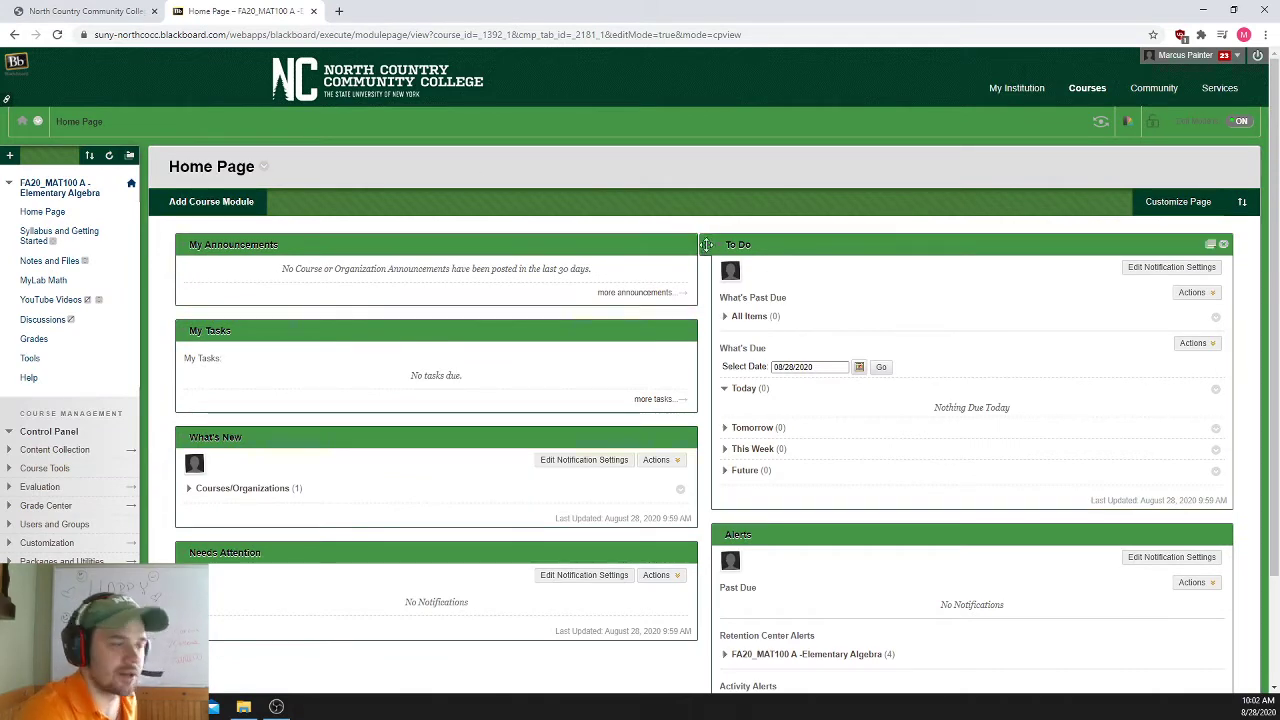
left_click(1101, 122)
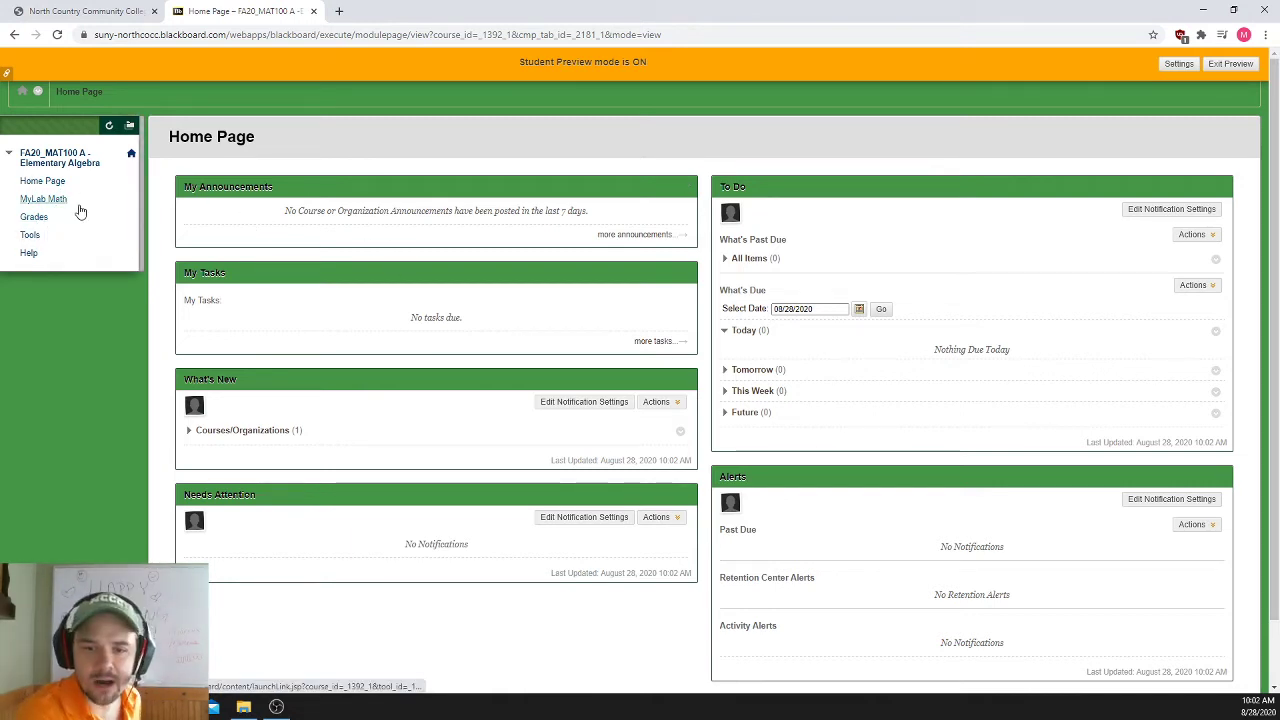
- Open MyLab Math from the course menu and find the MyLab and Mastering Course Home link
left_click(42, 203)
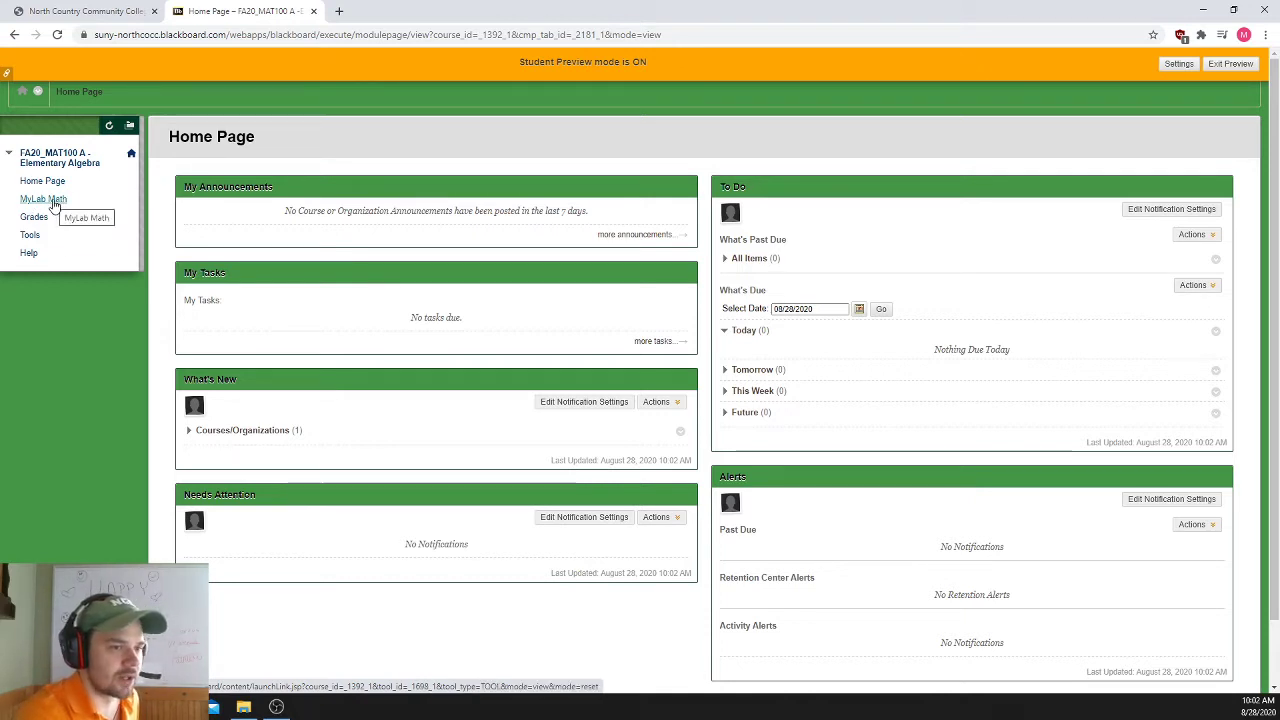
left_click(54, 205)
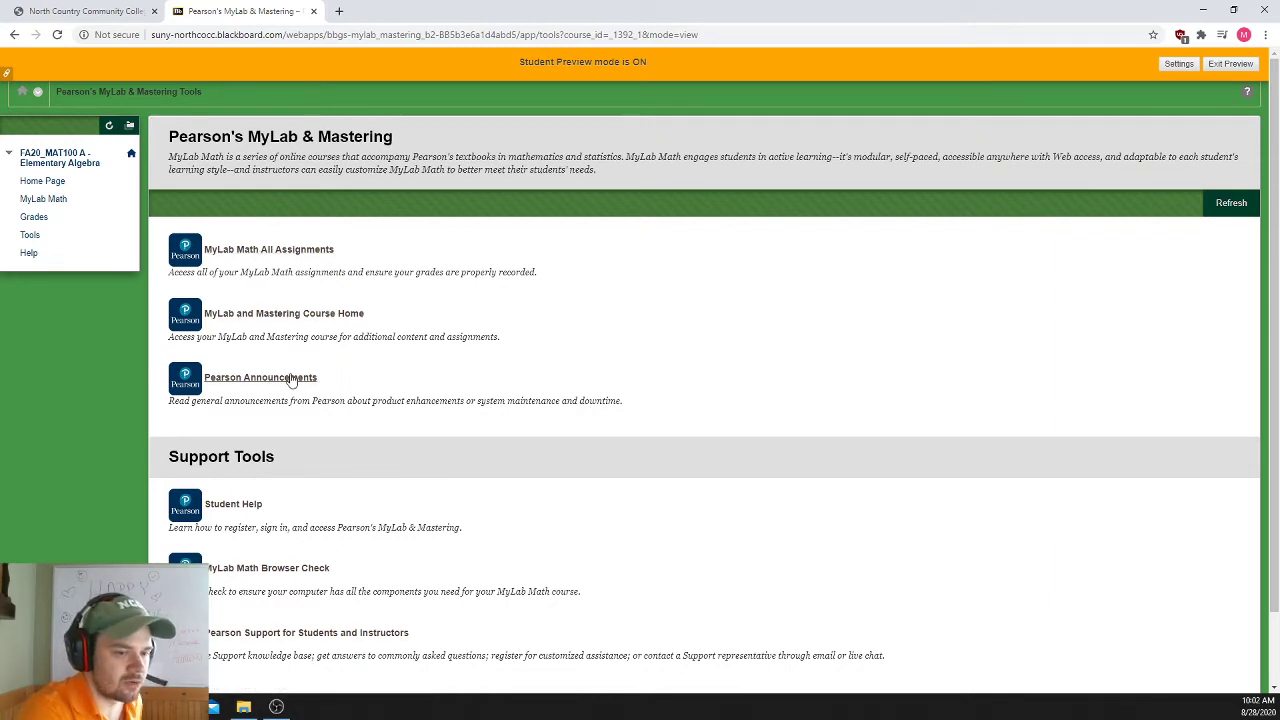
scroll(263, 480, "down", 1)
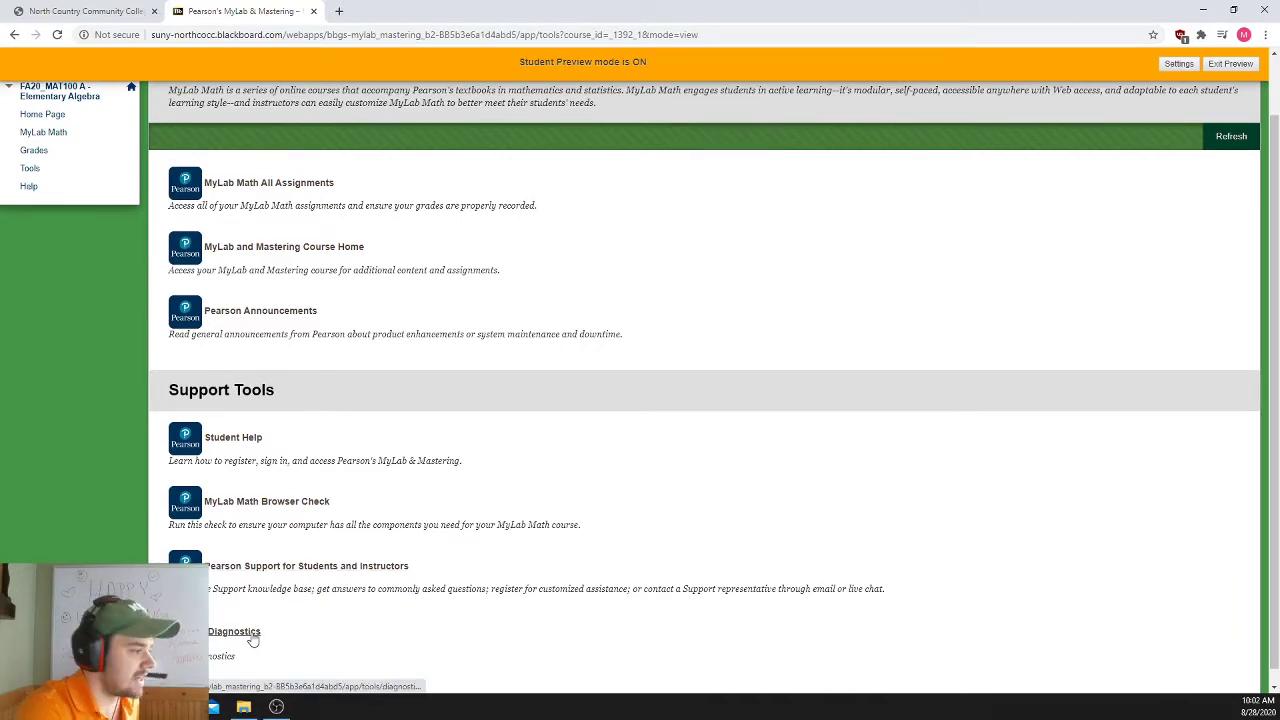
scroll(600, 530, "up", 1)
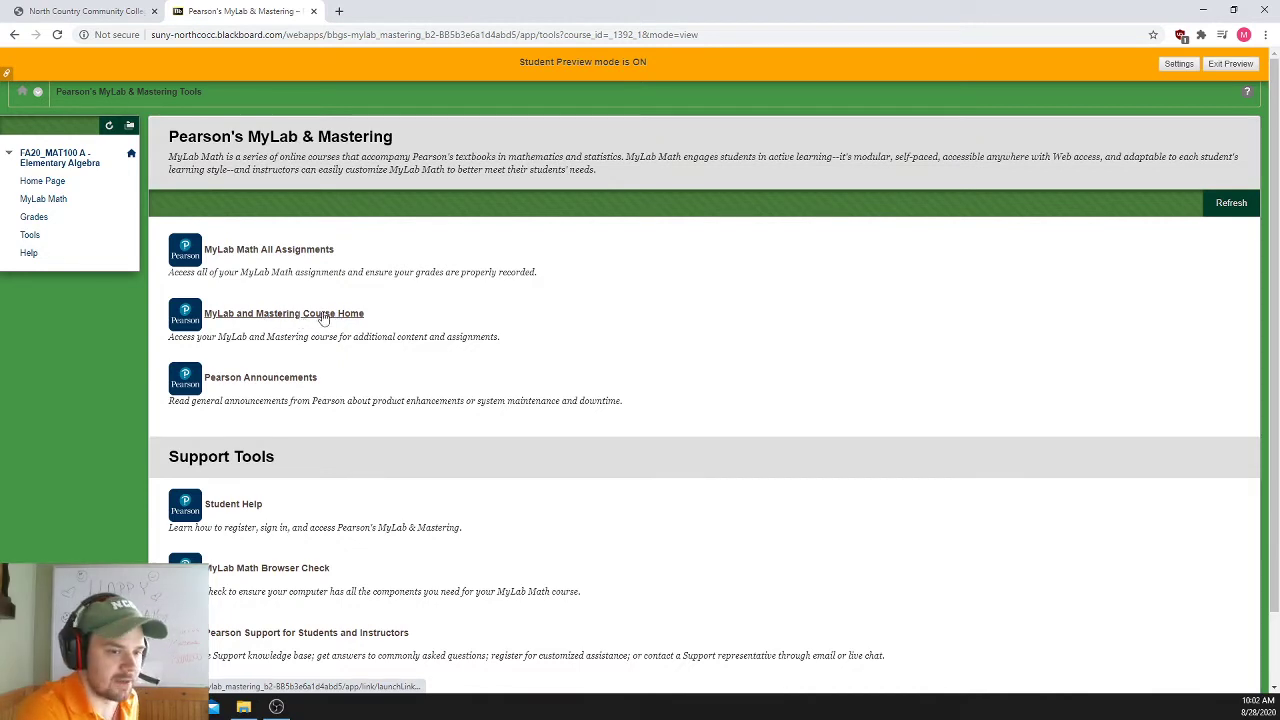
left_click_drag(372, 316, 204, 316)
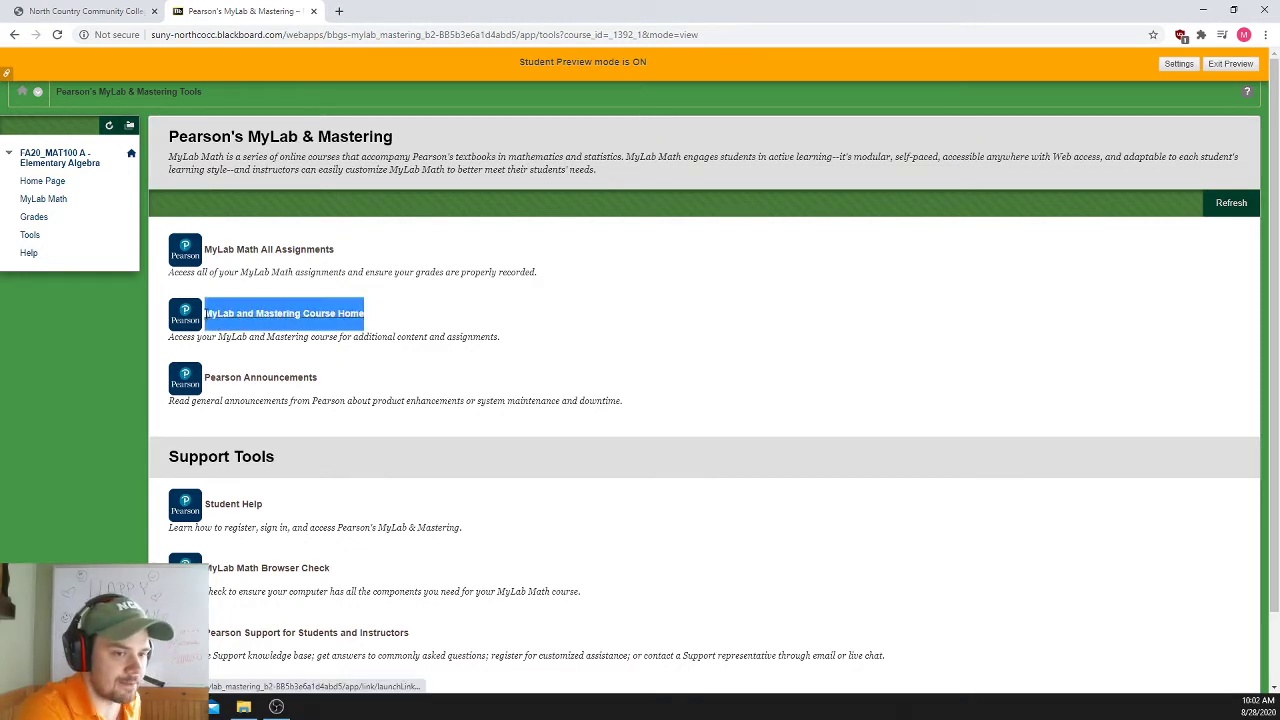
- Launch MyLab and Mastering Course Home and accept the Pearson End User License Agreement
left_click(318, 316)
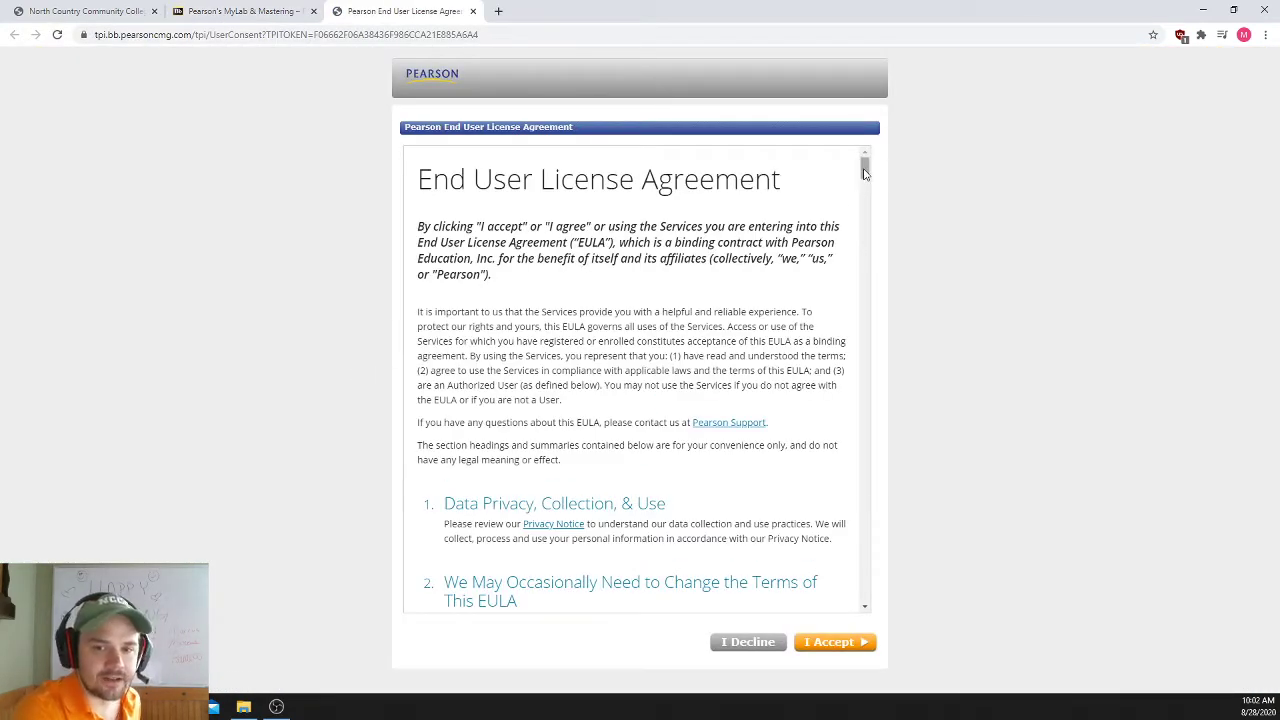
left_click_drag(865, 175, 864, 615)
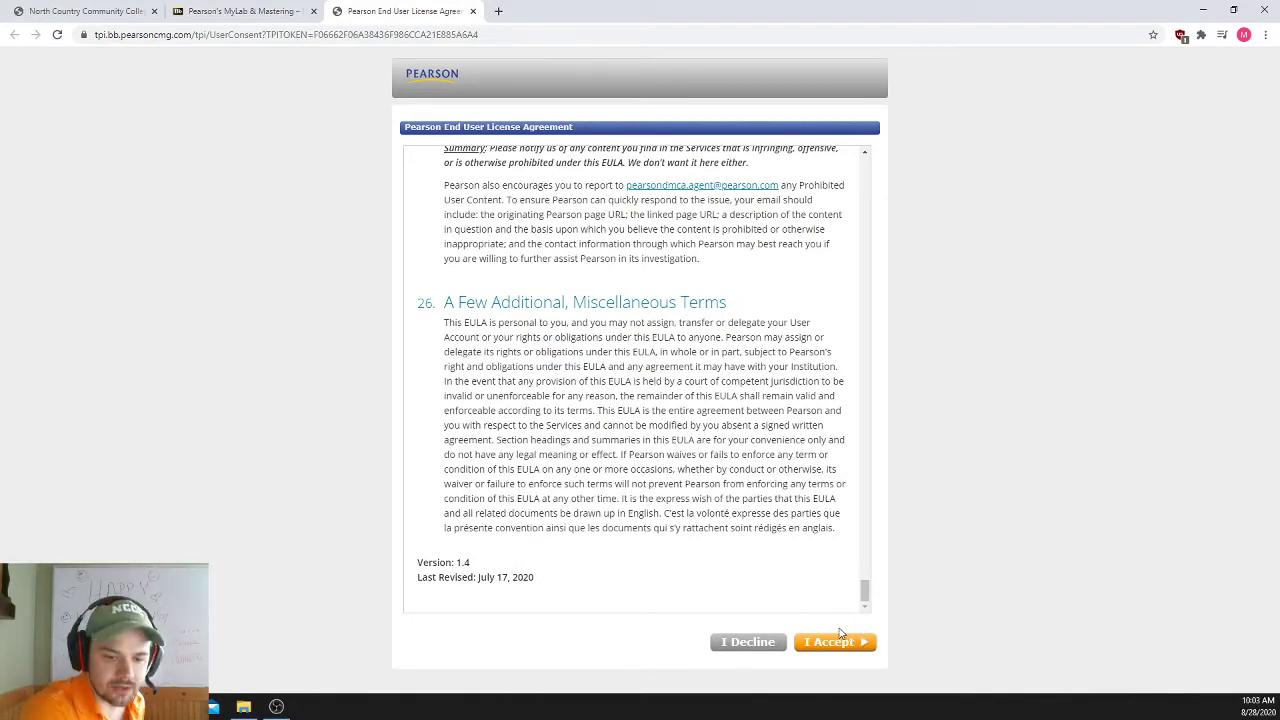
left_click(845, 647)
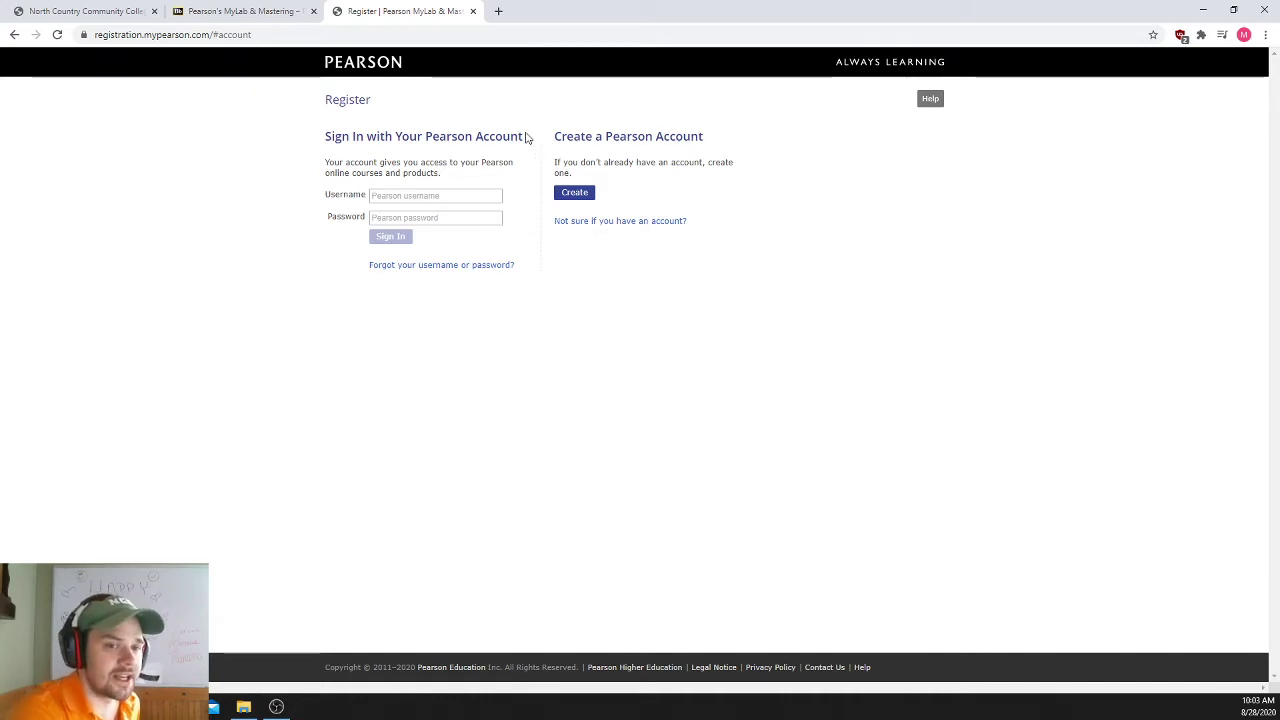
left_click_drag(526, 137, 353, 131)
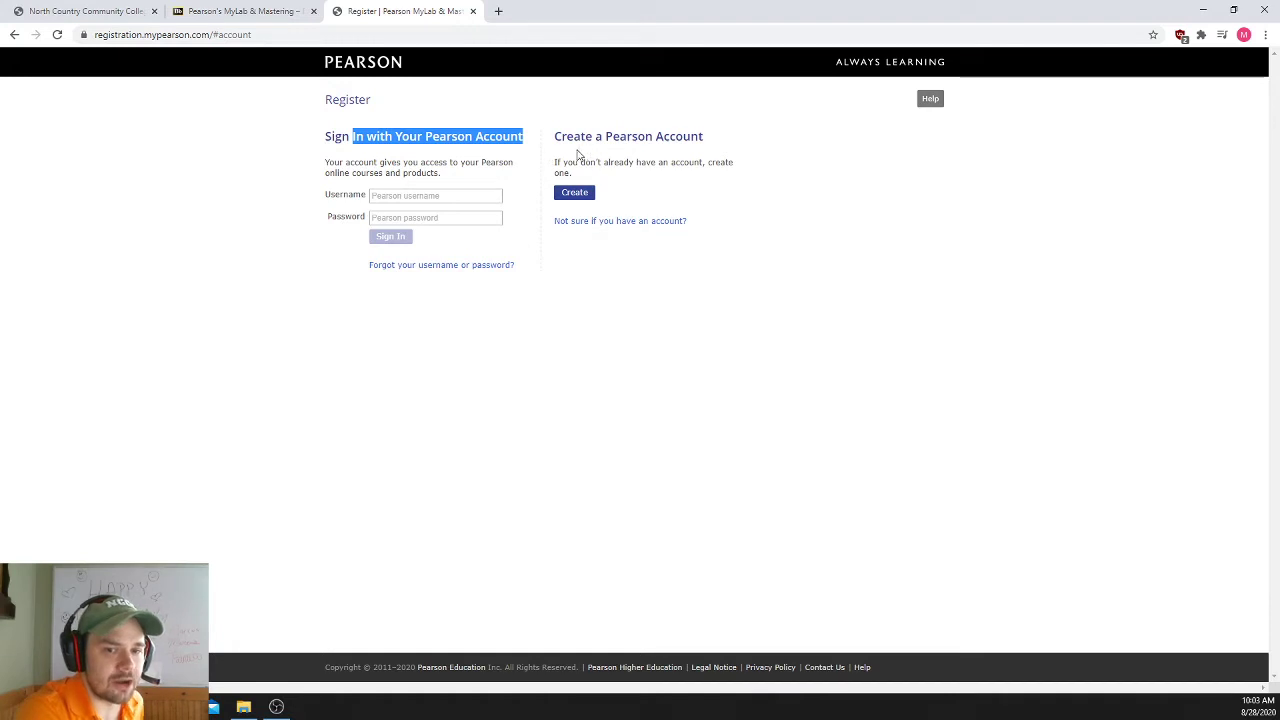
left_click(318, 150)
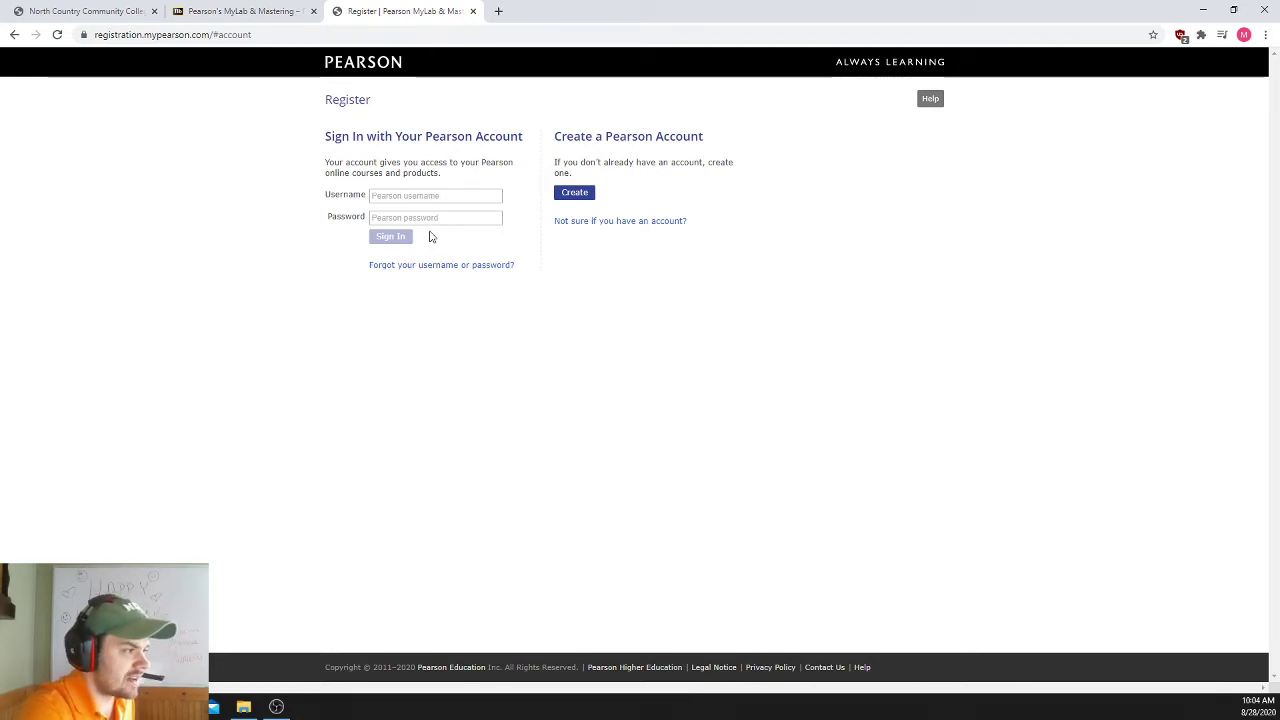
left_click(586, 198)
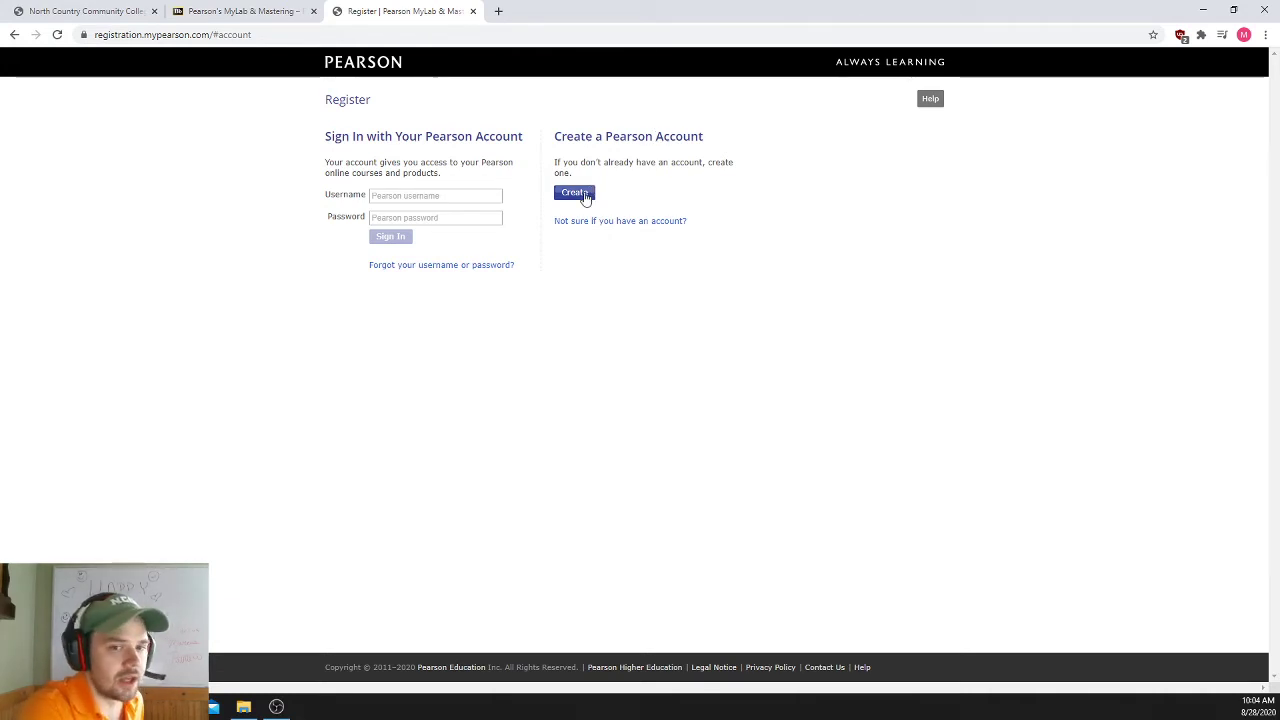
- Enter the student's e-mail address and copy it into the Username field
left_click(478, 184)
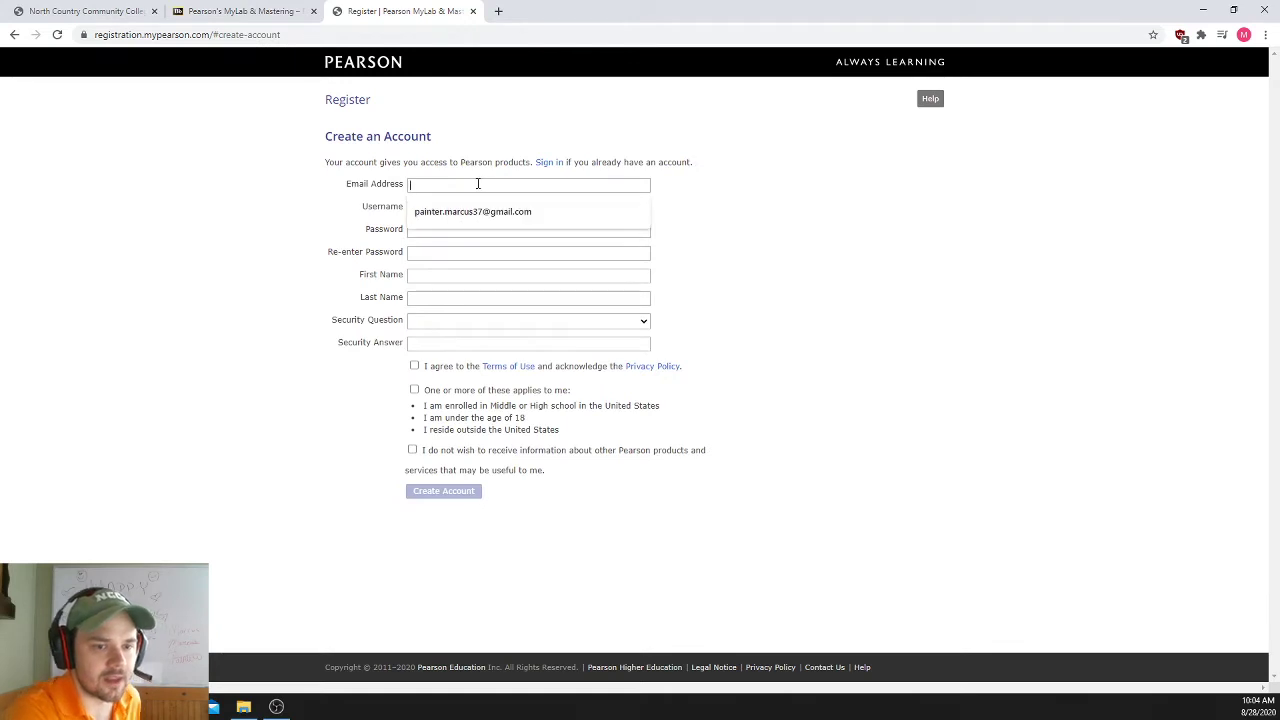
left_click(474, 158)
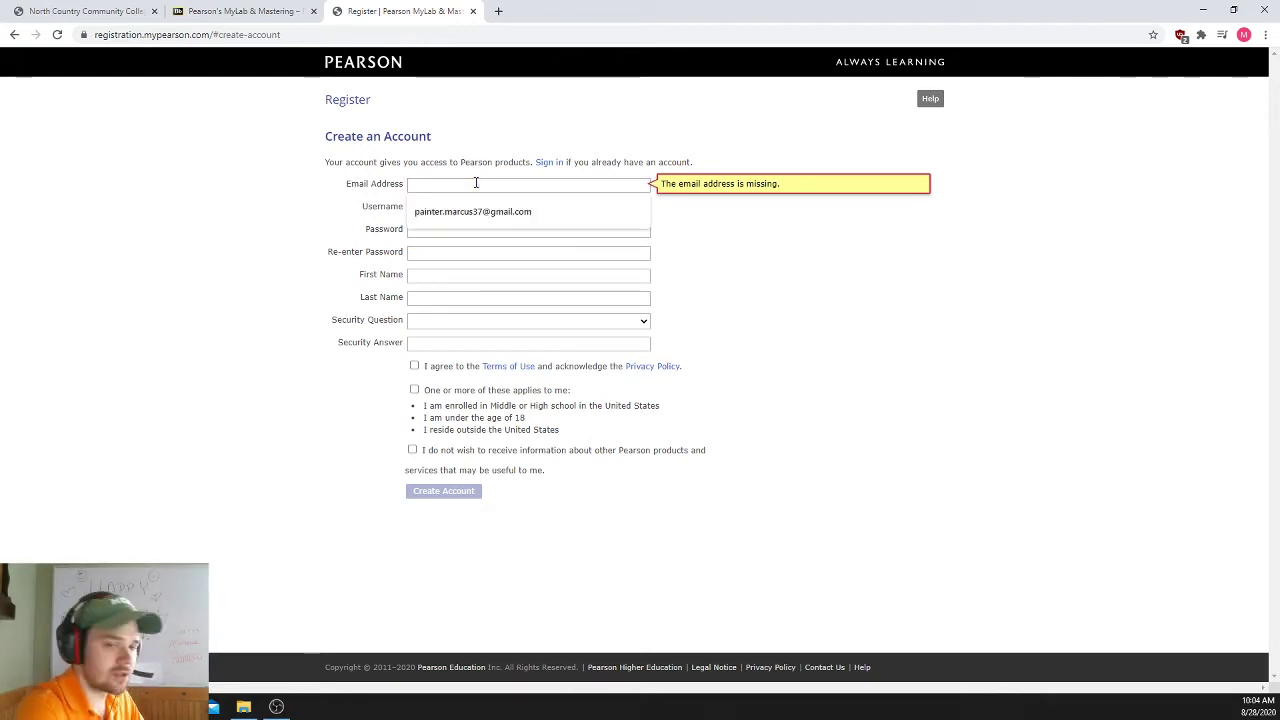
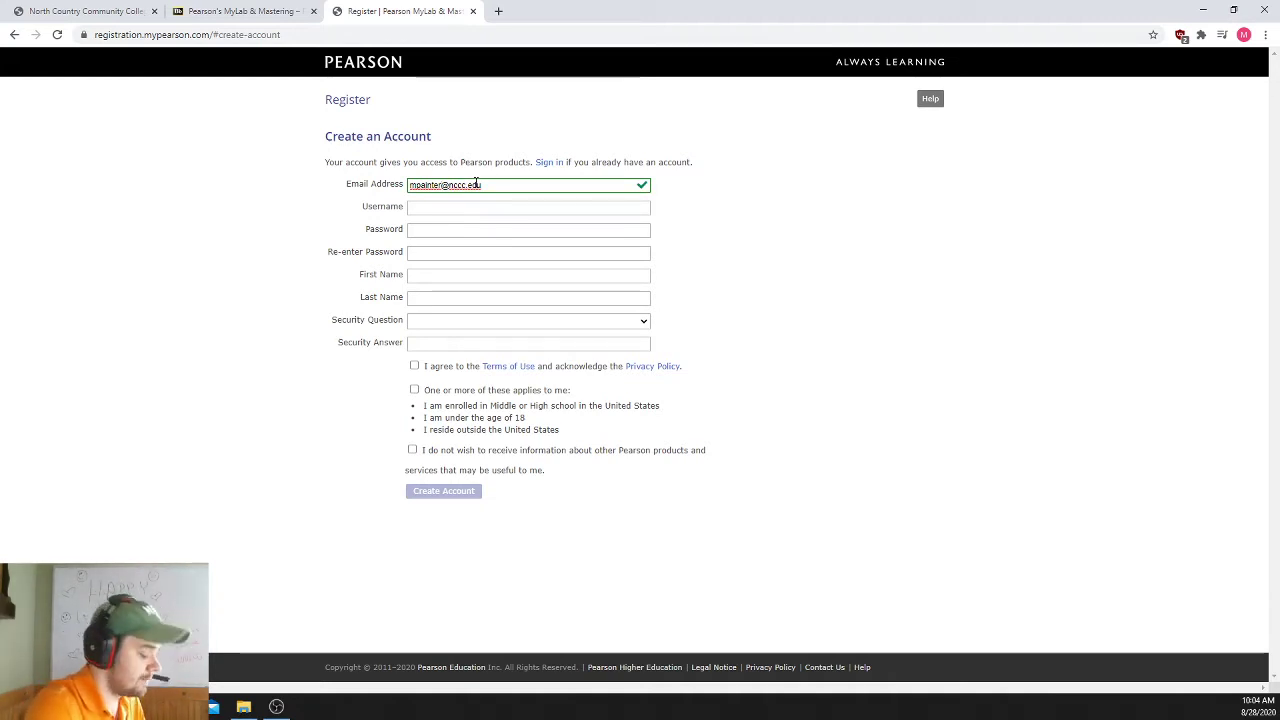
type("1234")
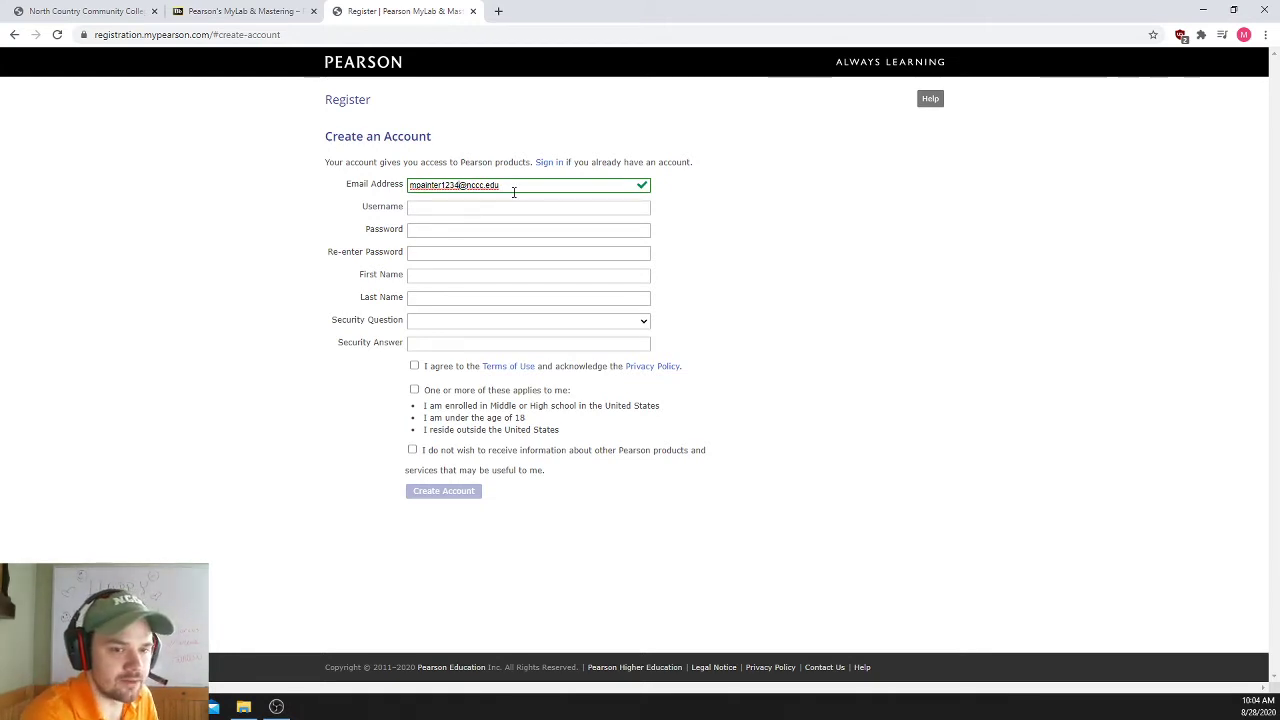
left_click_drag(513, 192, 362, 187)
key("ctrl+c")
left_click(695, 212)
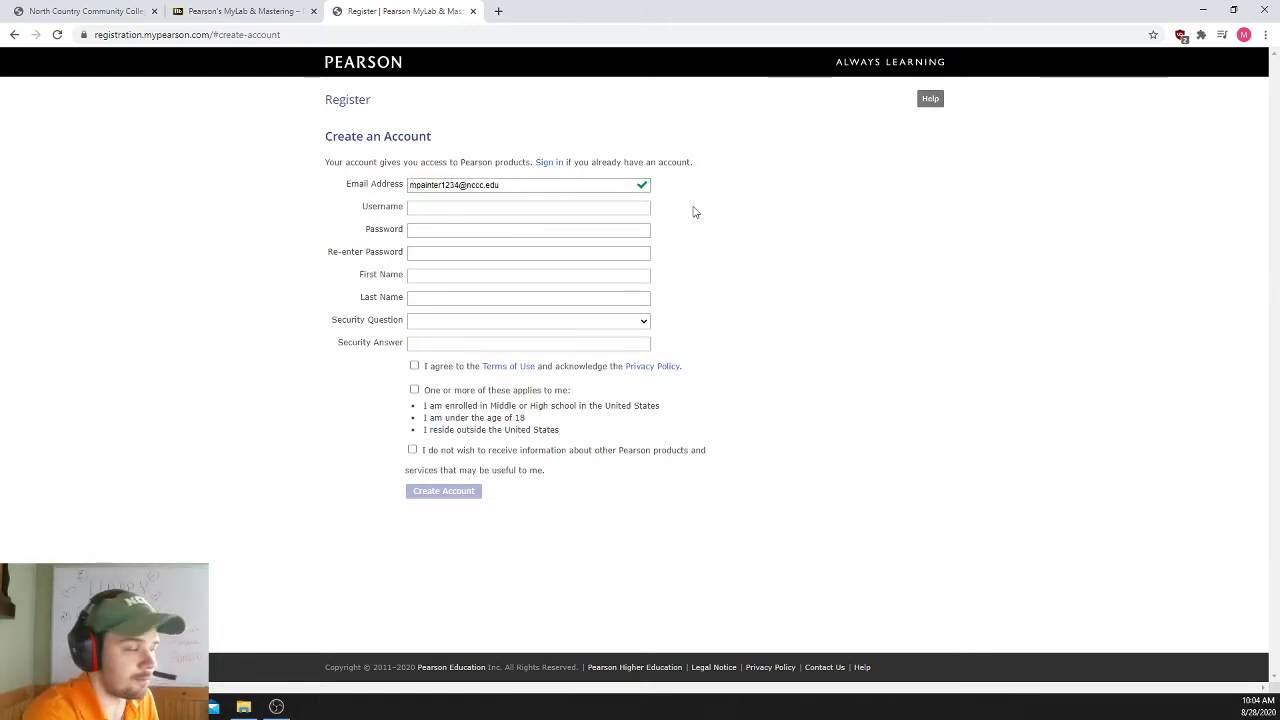
left_click(436, 207)
key("ctrl+v")
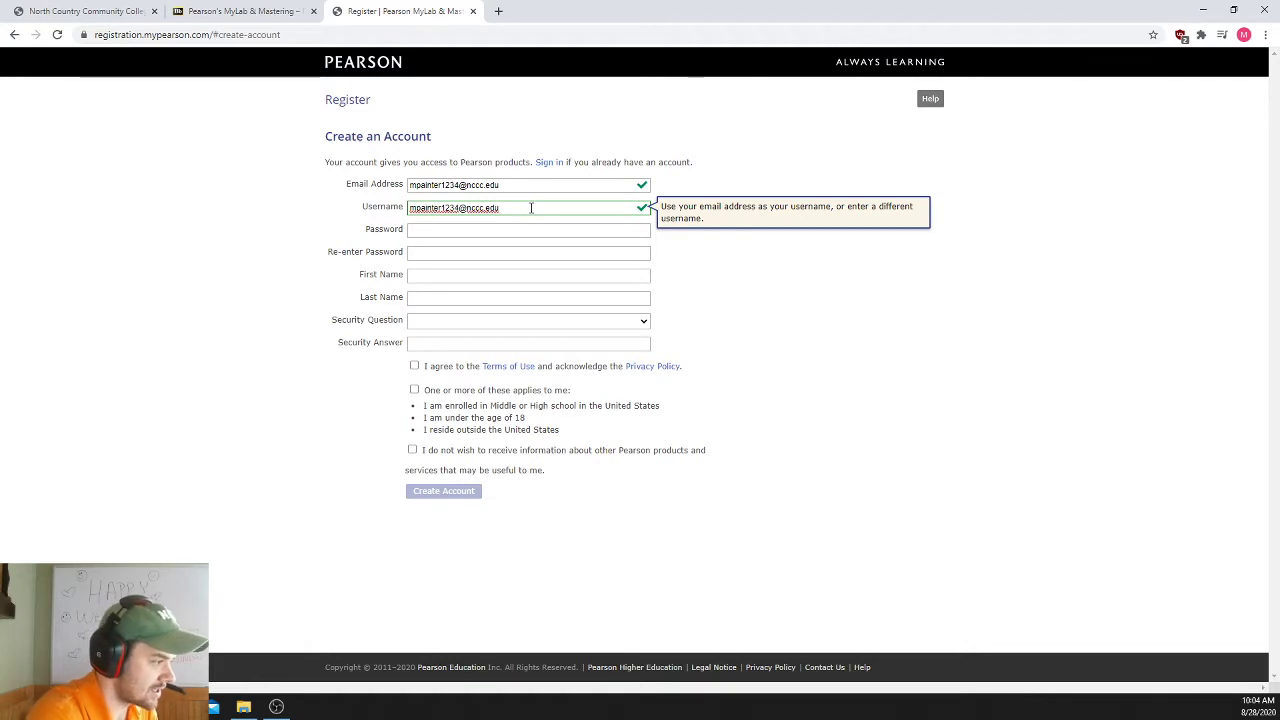
- Enter and confirm the account password, then fill in first and last name
left_click(480, 228)
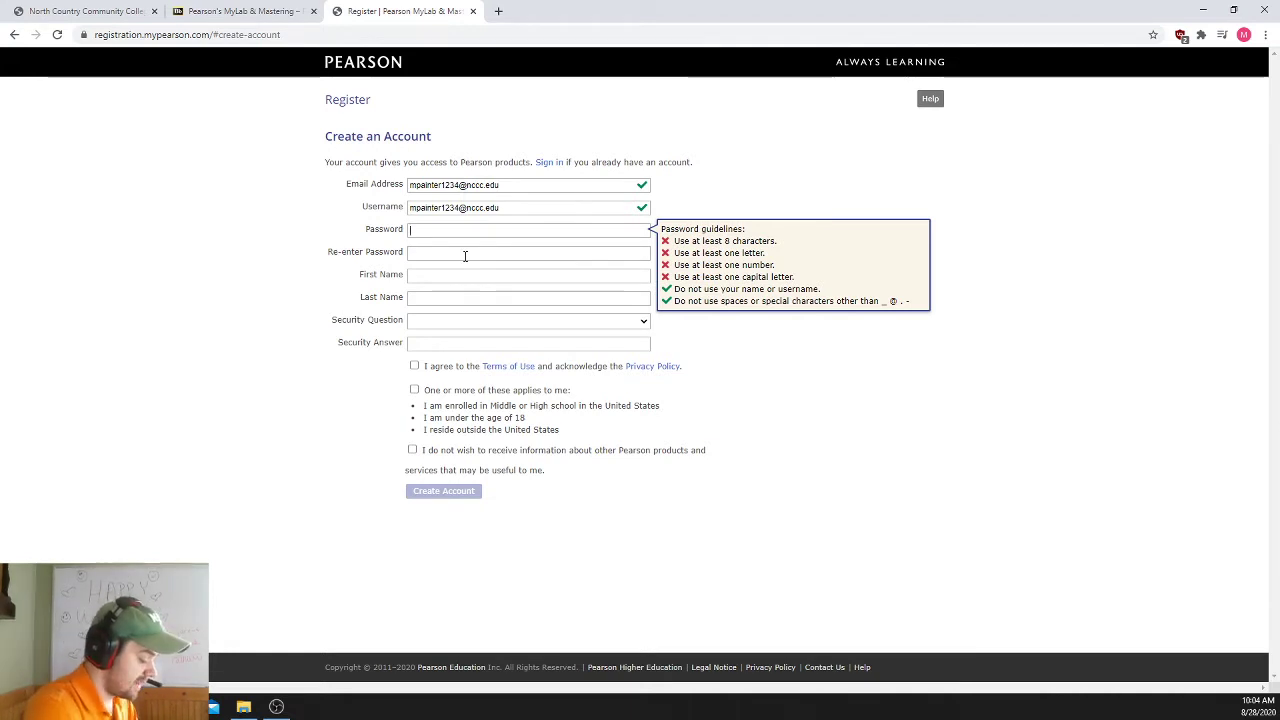
type("********")
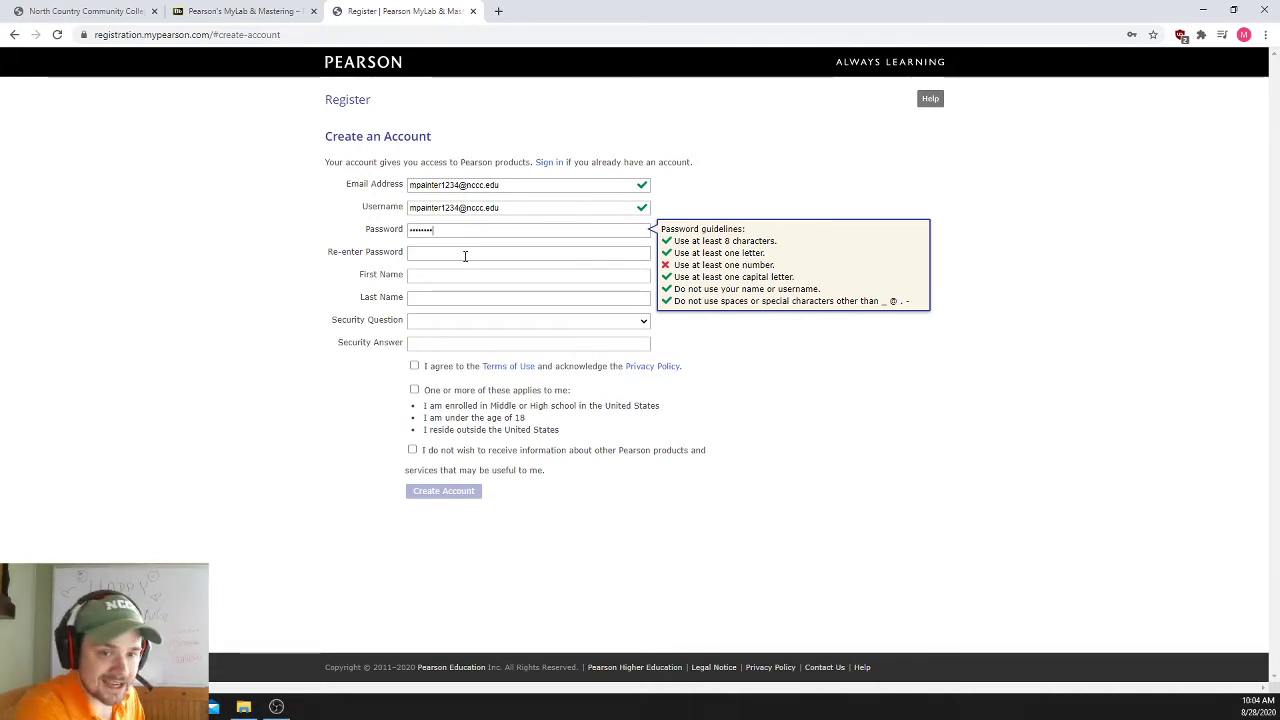
type("*")
left_click(465, 256)
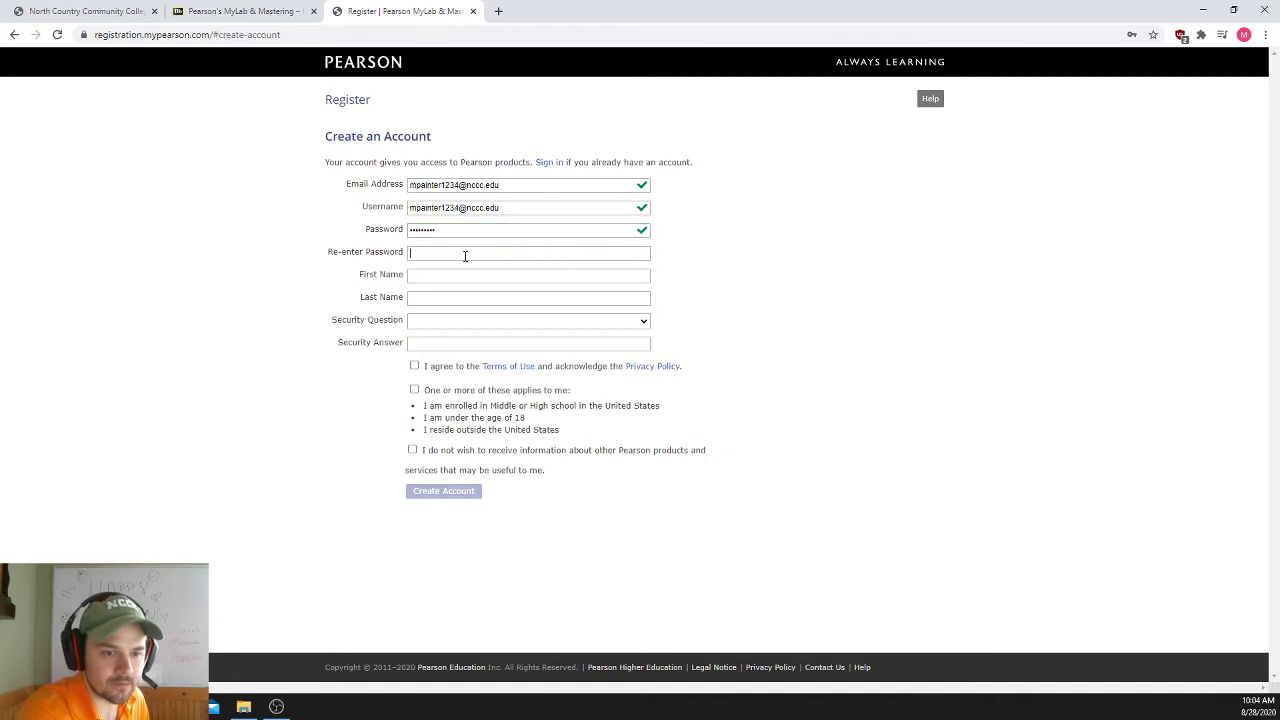
type("*****")
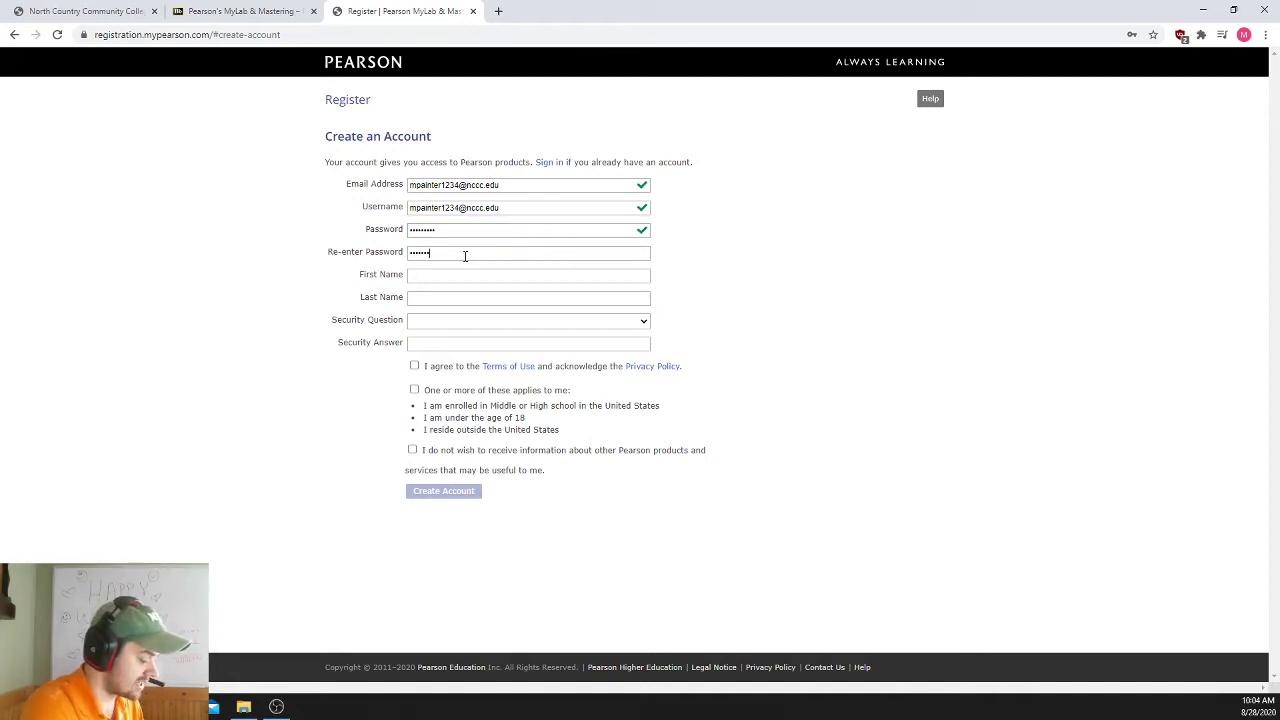
type("****")
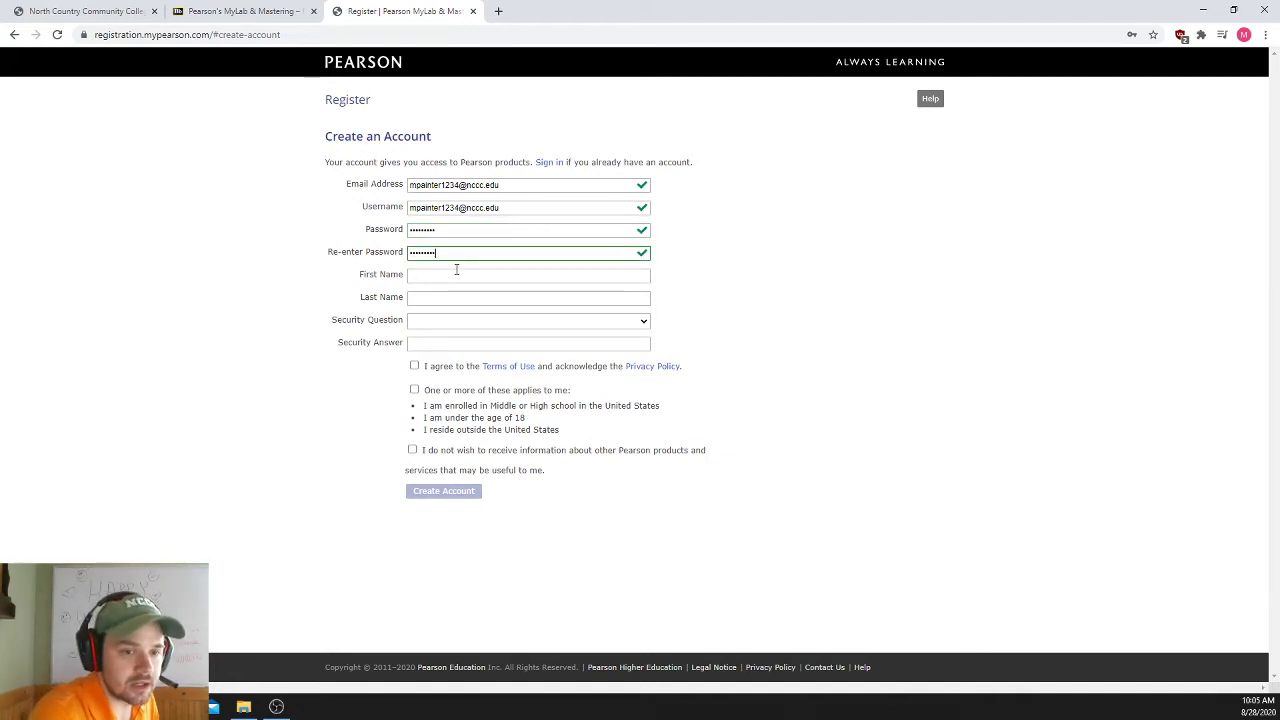
left_click(454, 275)
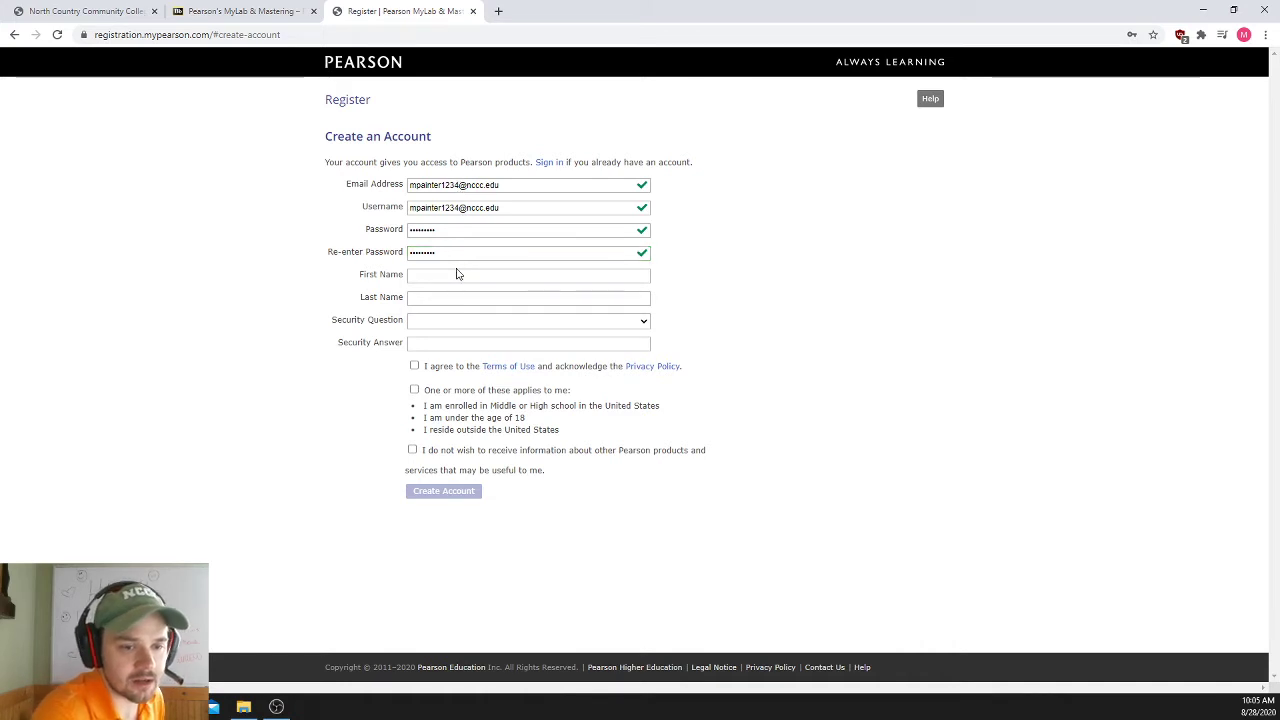
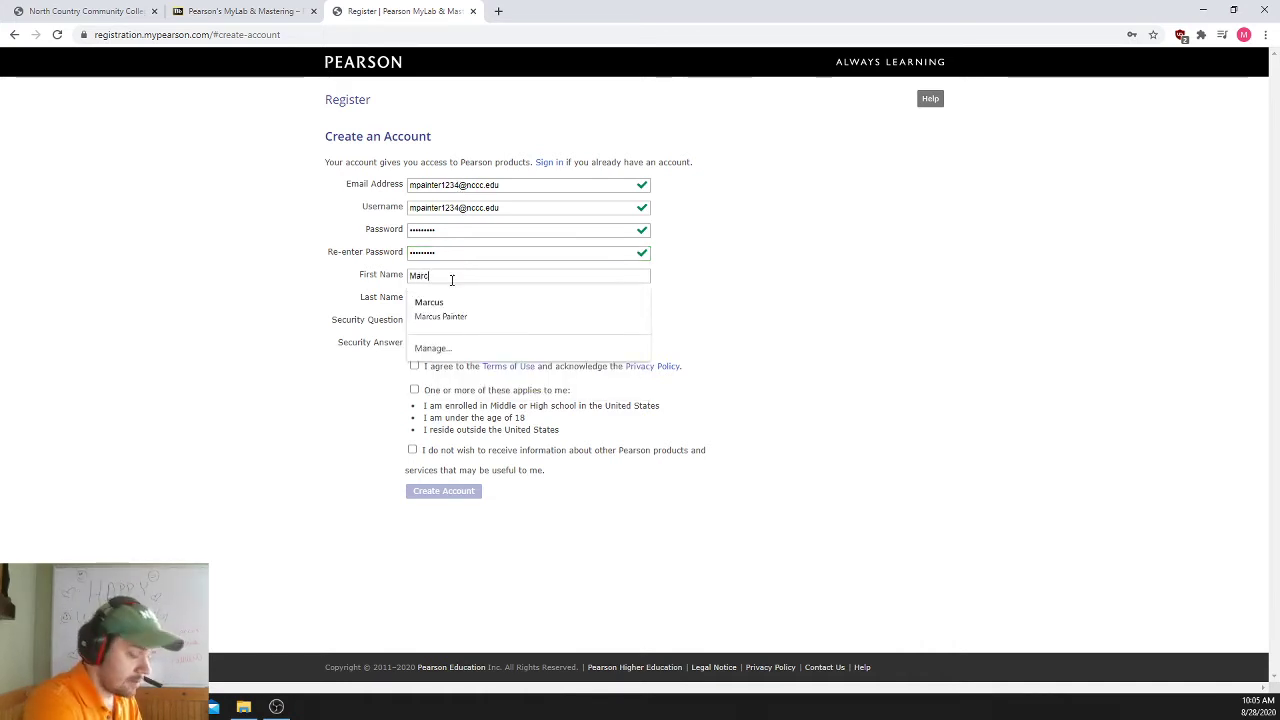
key("Tab")
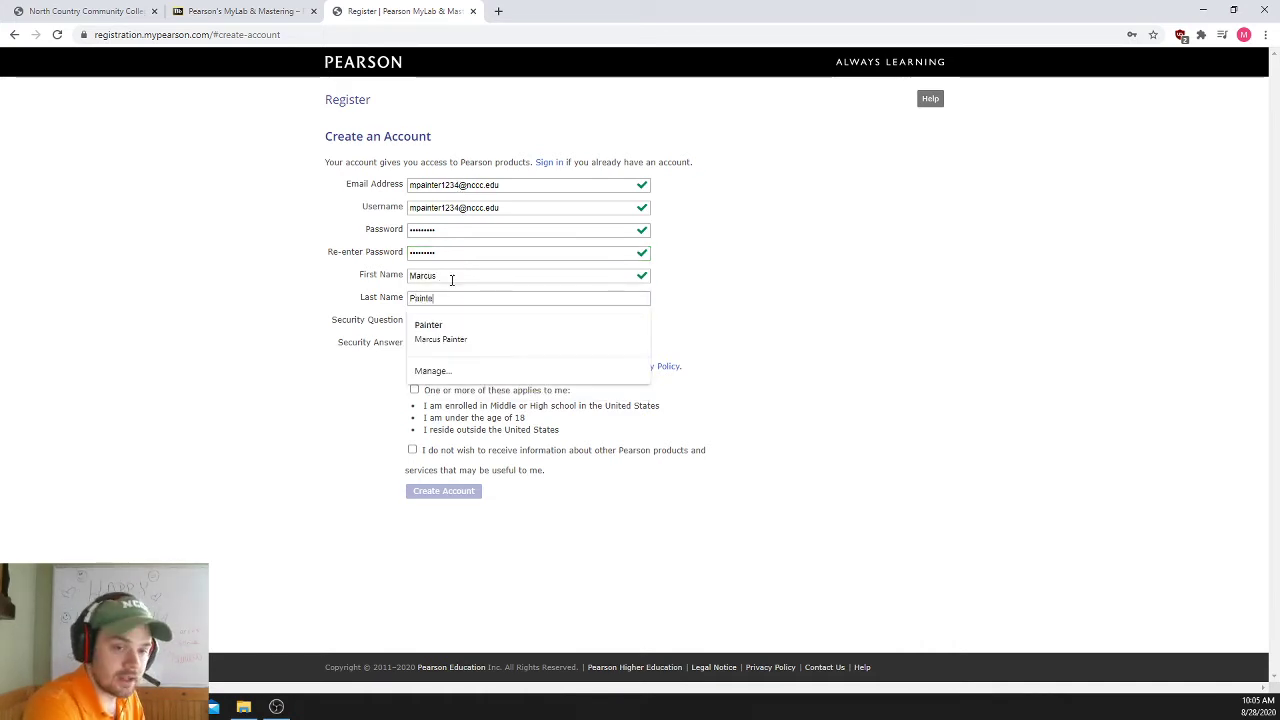
left_click(715, 250)
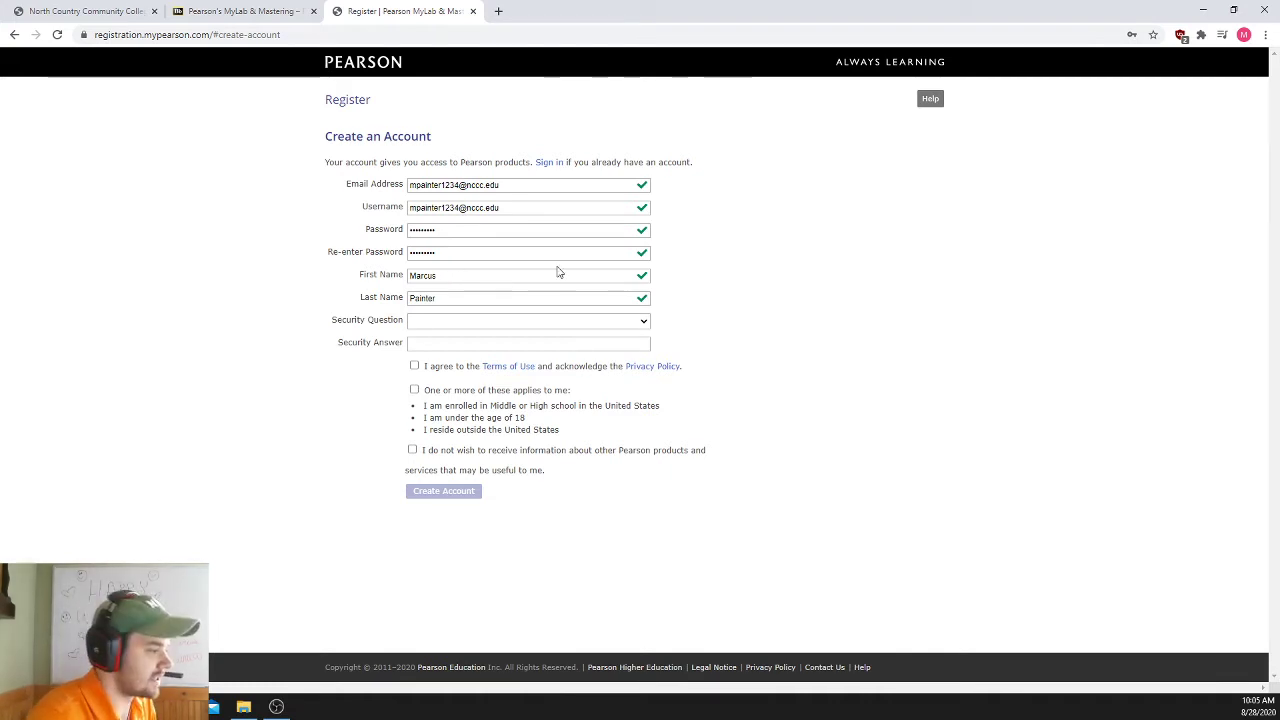
- Choose 'What town was I born in?', type the answer, and agree to the Terms of Use
left_click(430, 324)
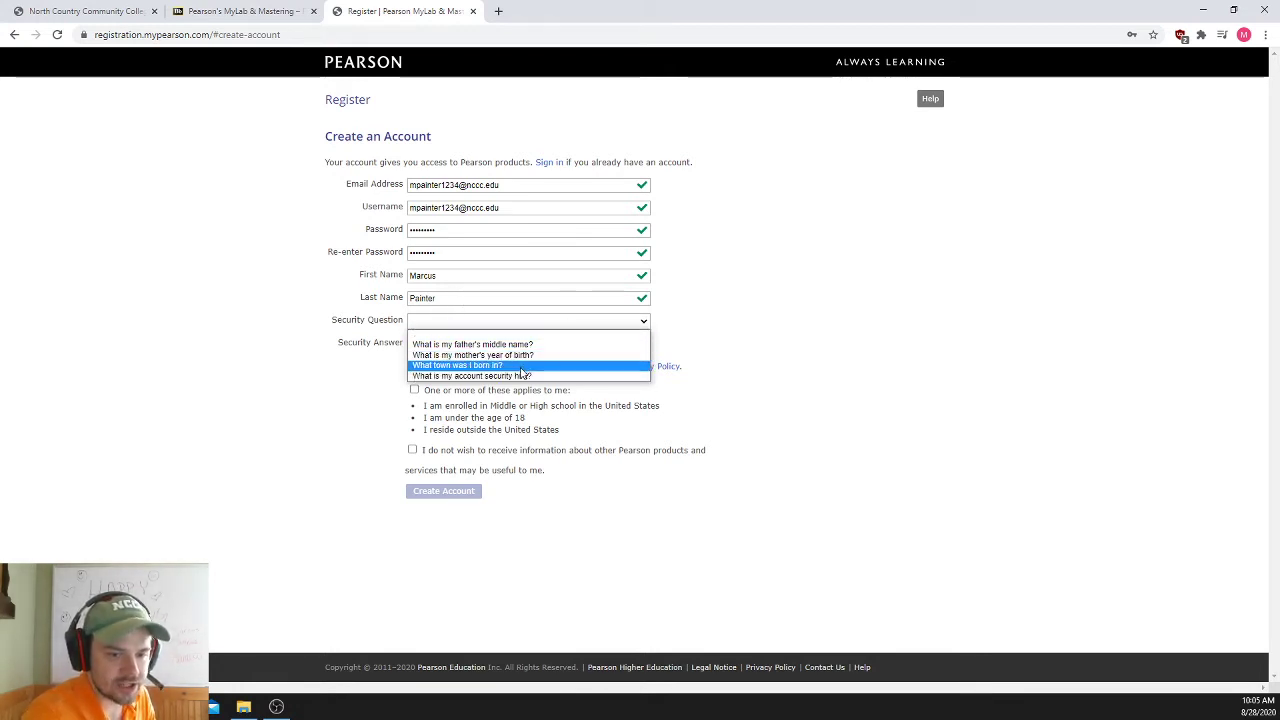
left_click(500, 365)
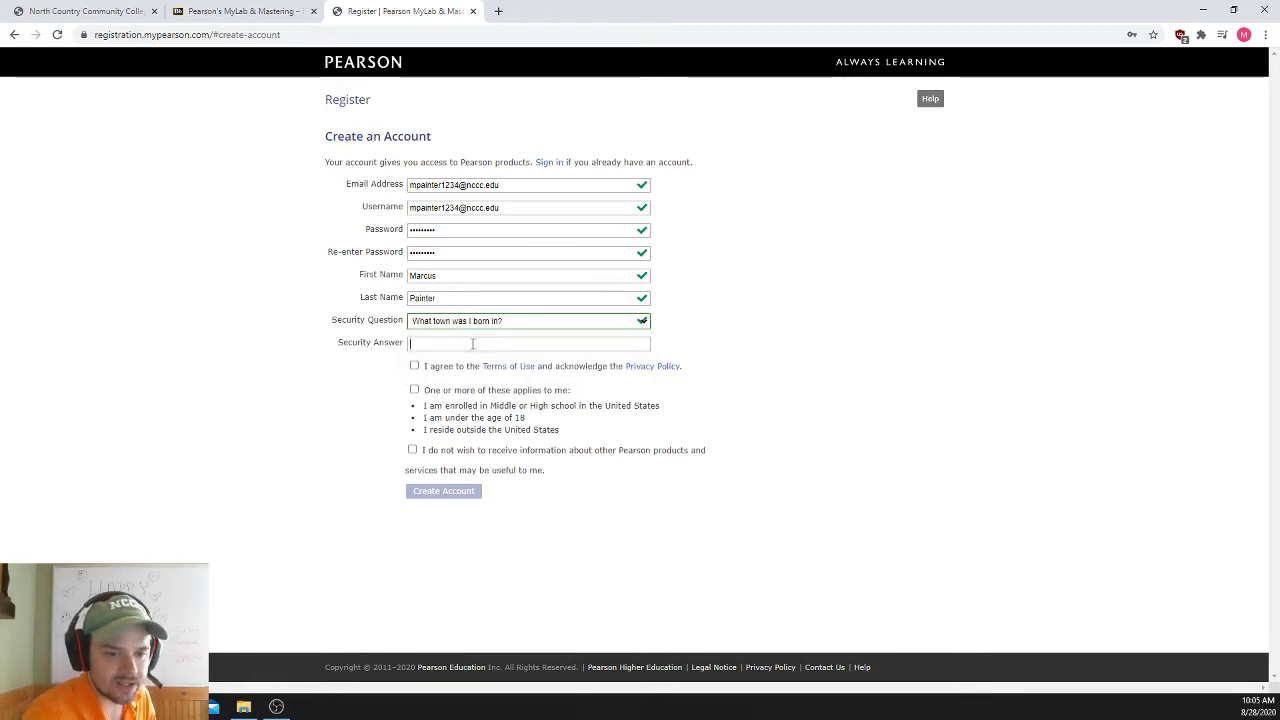
type("Citysville")
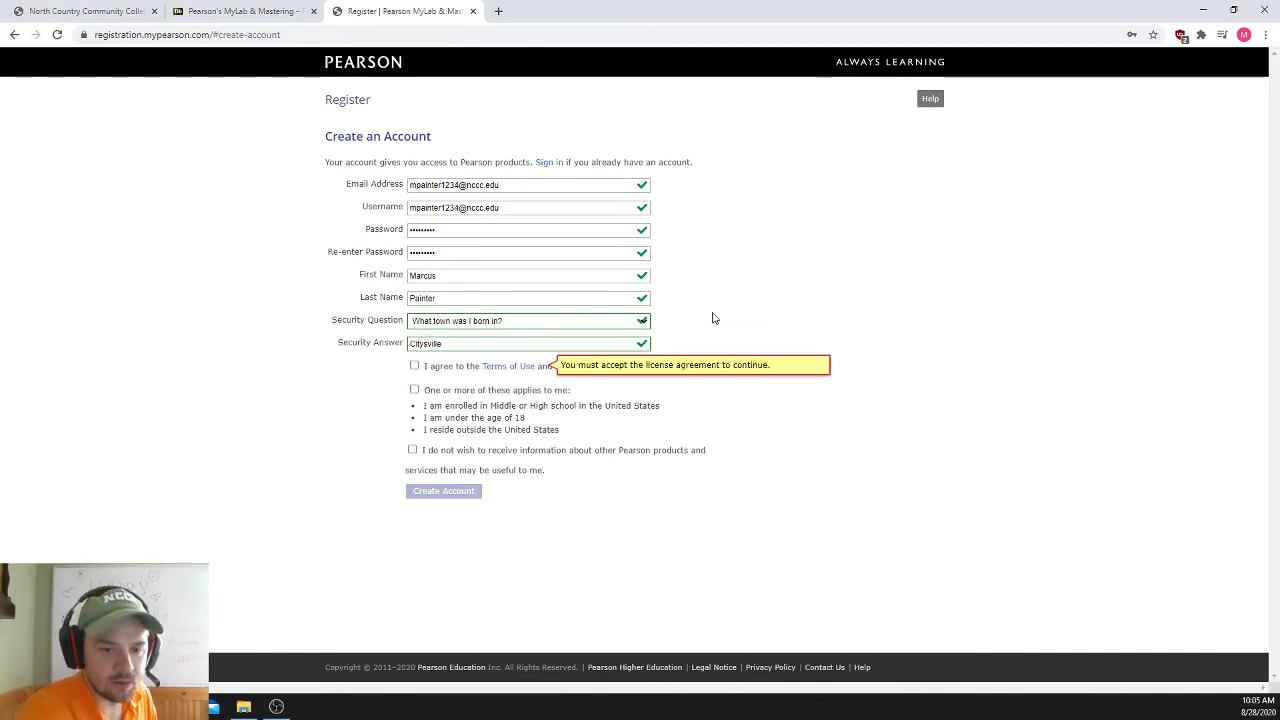
left_click(414, 367)
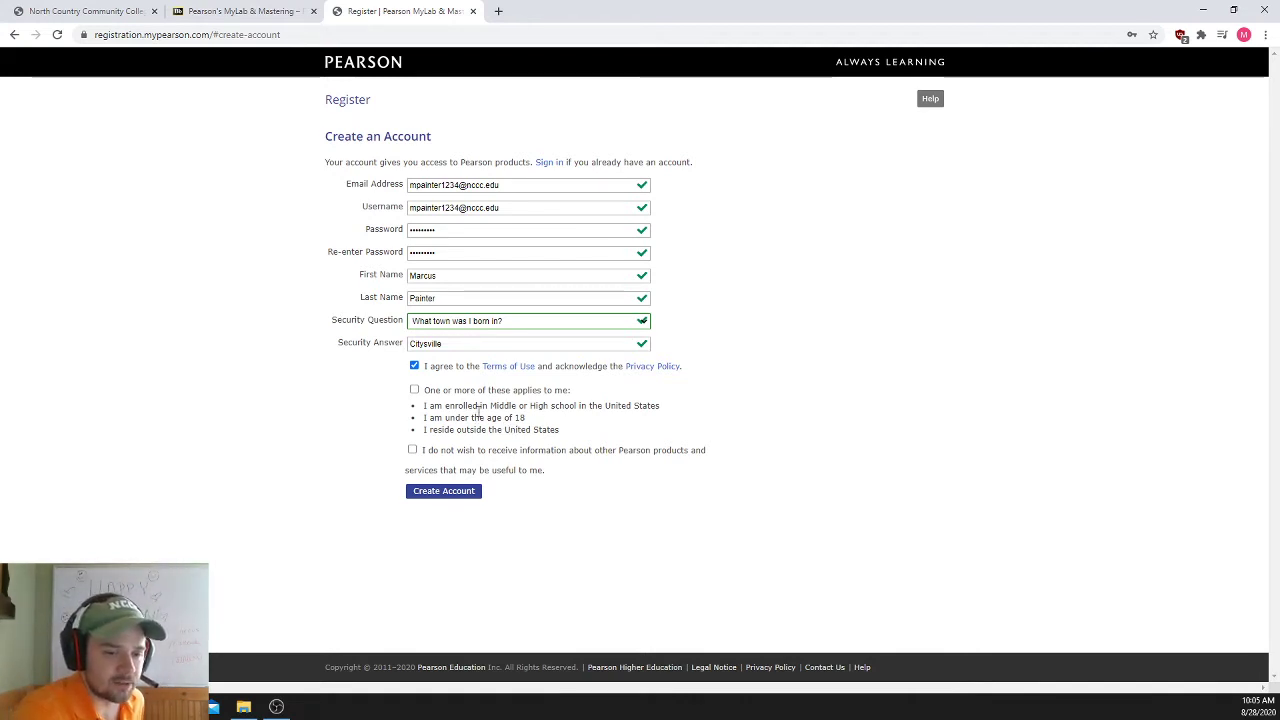
- Review the eligibility conditions, leave the box unchecked, and create the Pearson account
left_click_drag(426, 405, 665, 408)
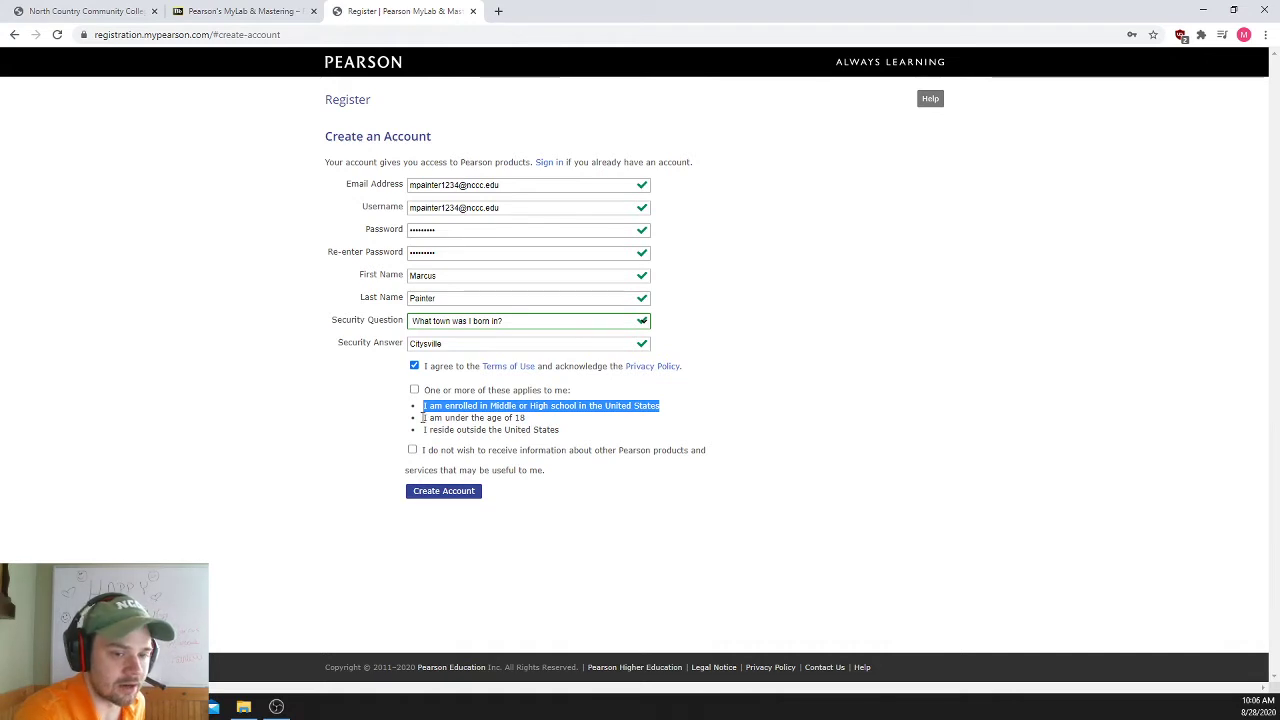
left_click_drag(423, 418, 549, 427)
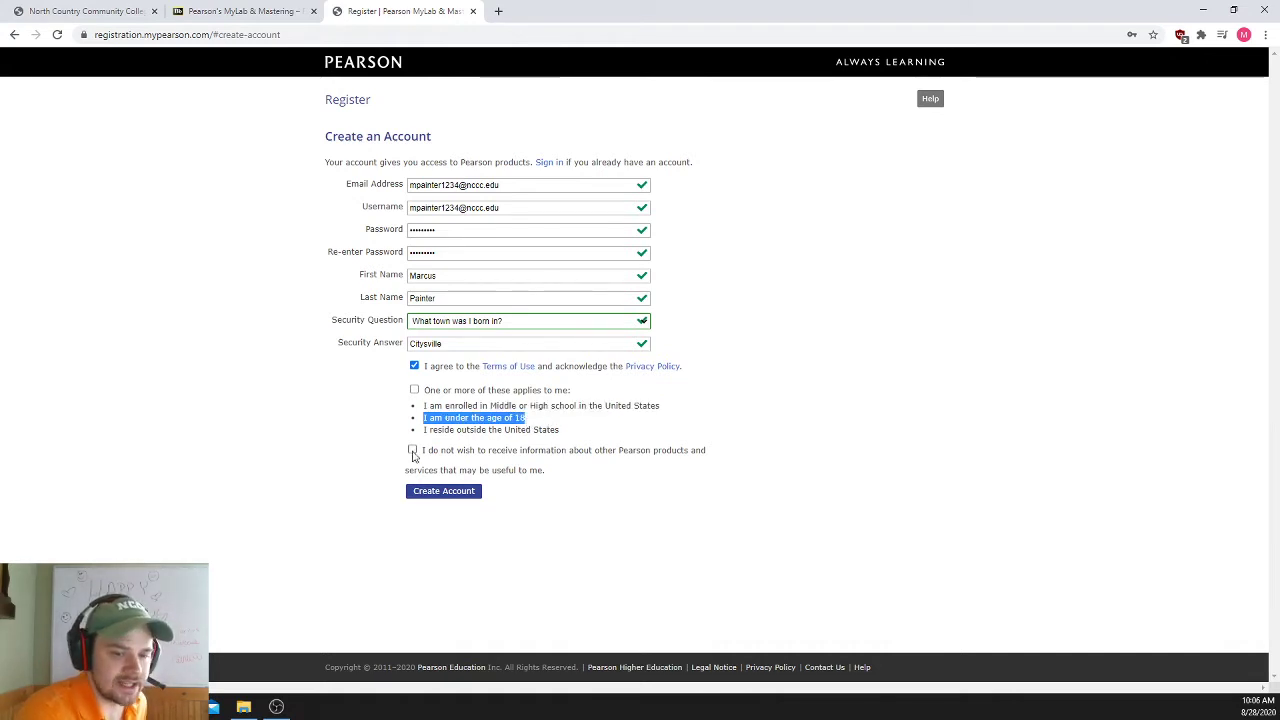
left_click_drag(422, 430, 570, 433)
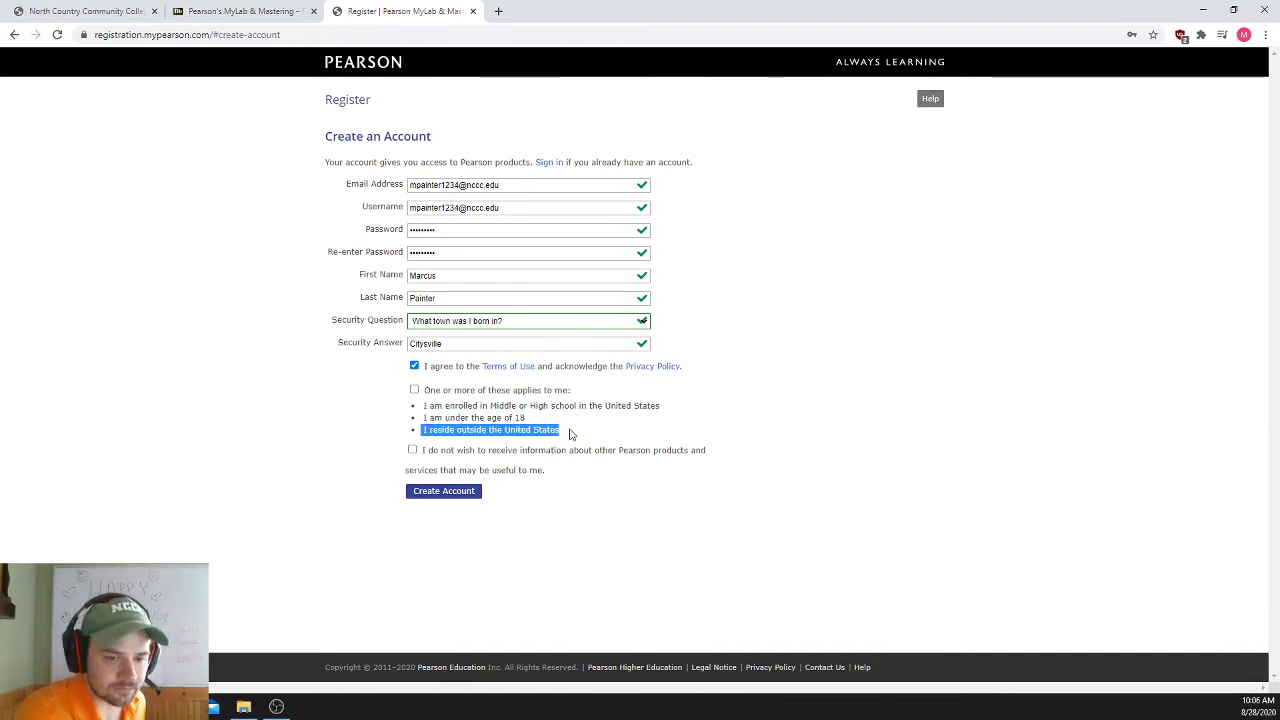
left_click(673, 412)
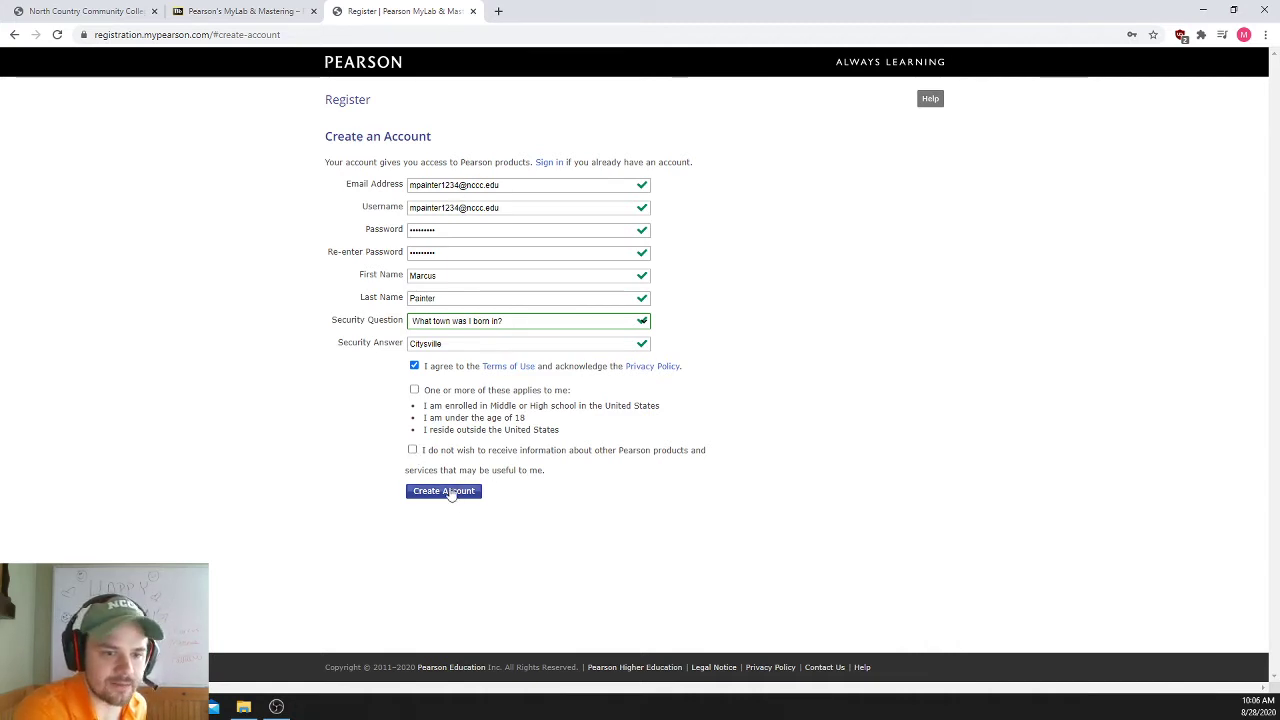
left_click(451, 494)
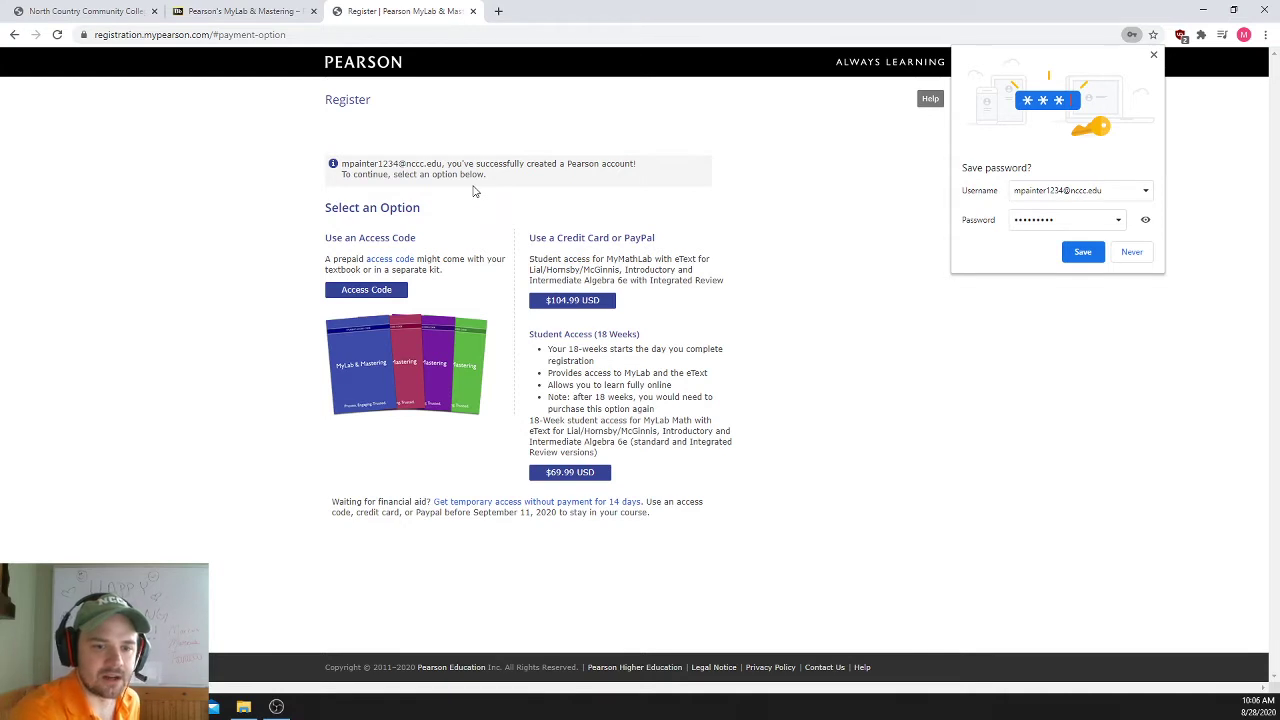
- Dismiss Chrome's Save password popup to reveal the Select an Option page
left_click(1153, 57)
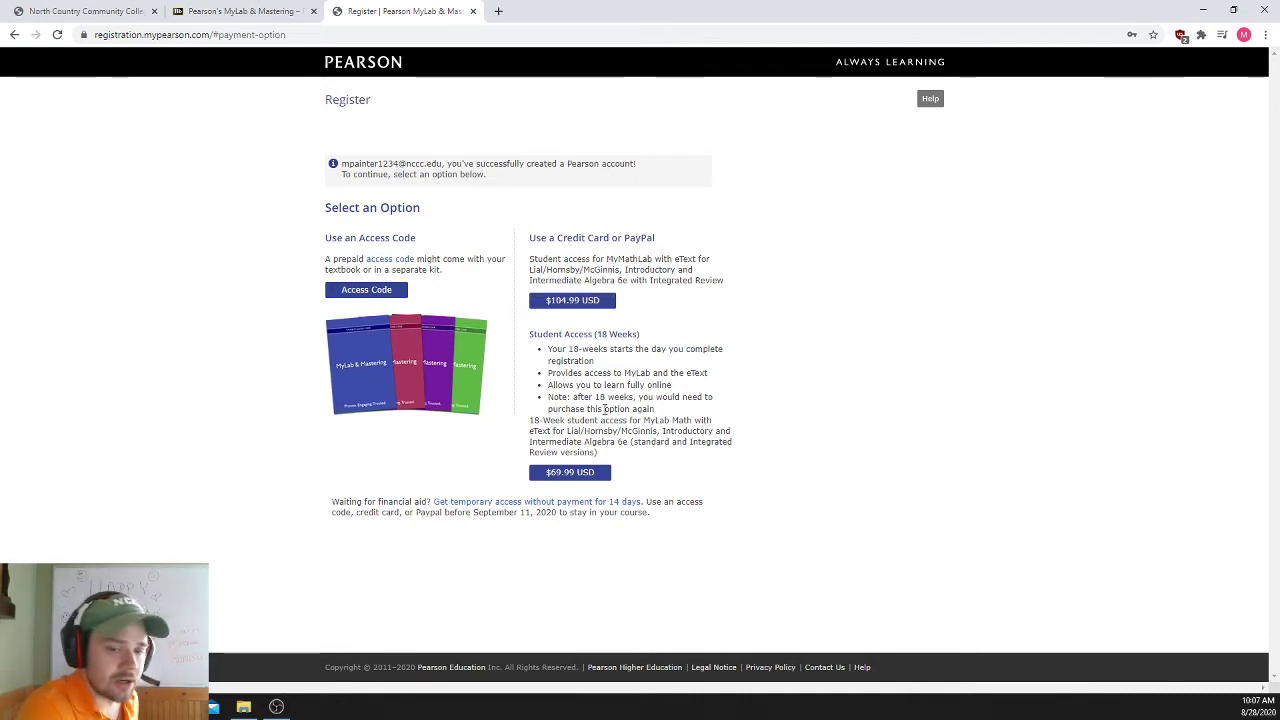
left_click_drag(596, 334, 643, 343)
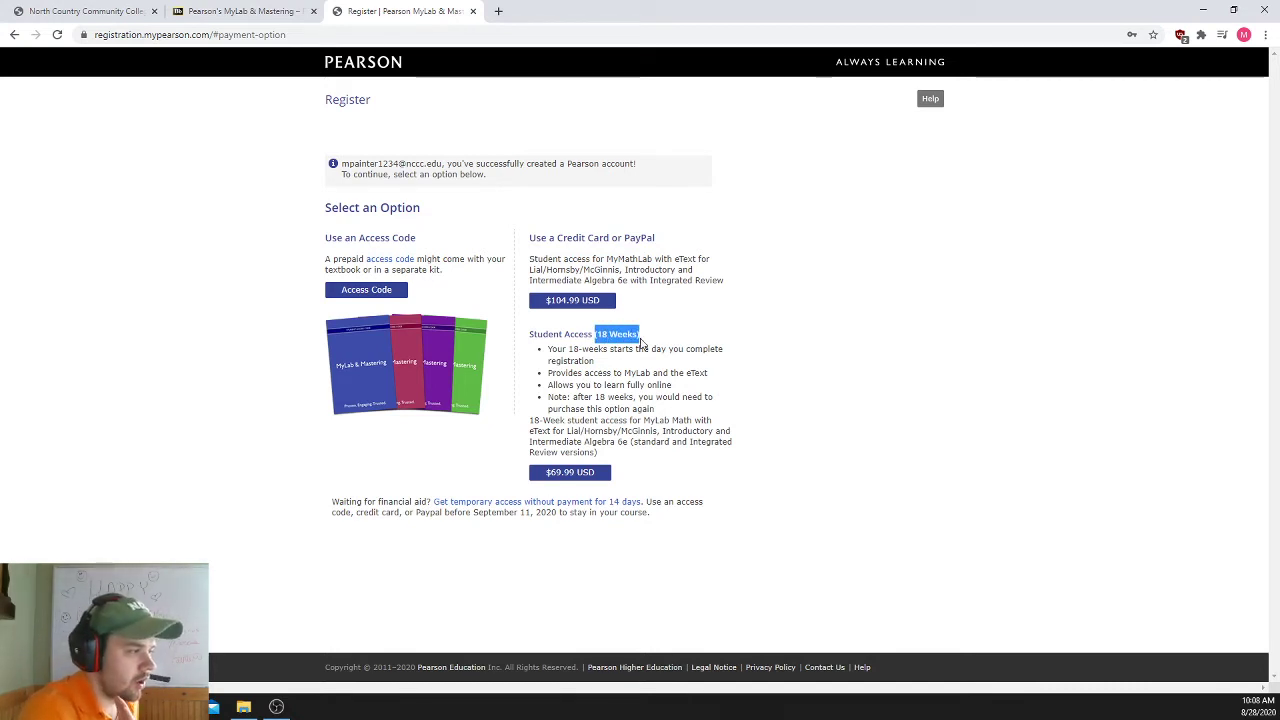
left_click(706, 400)
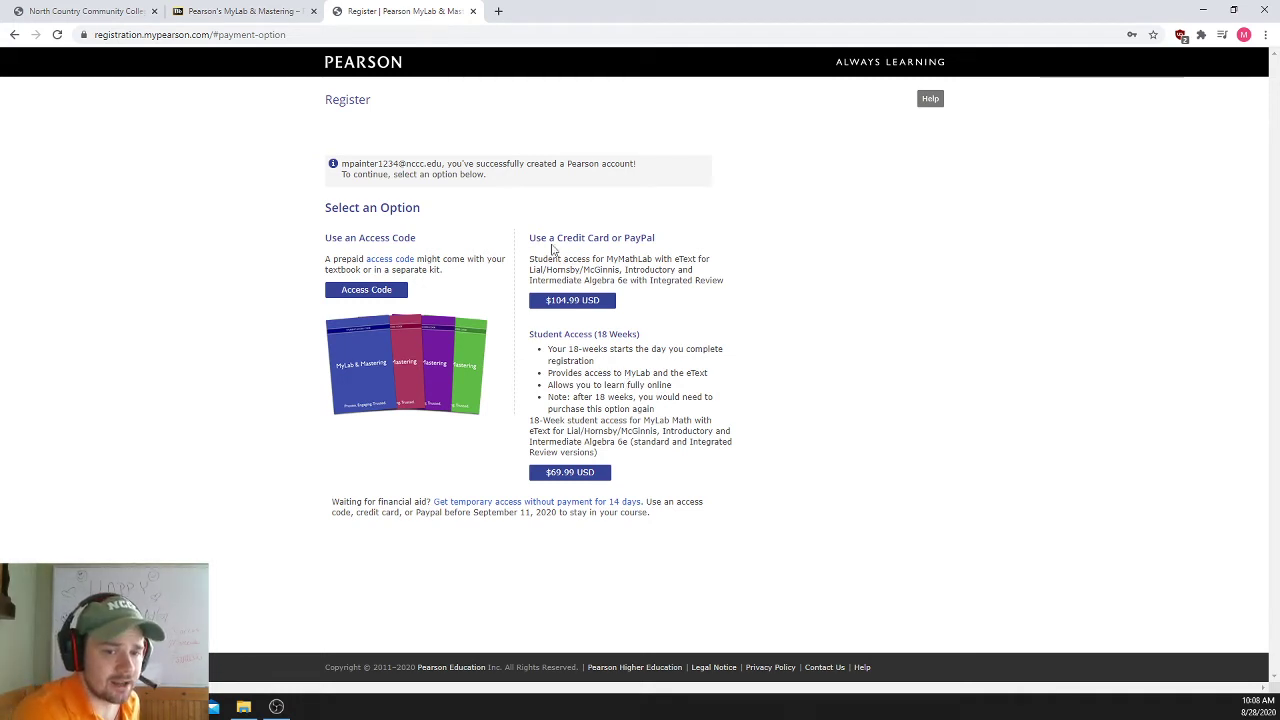
left_click_drag(536, 236, 650, 262)
left_click(655, 254)
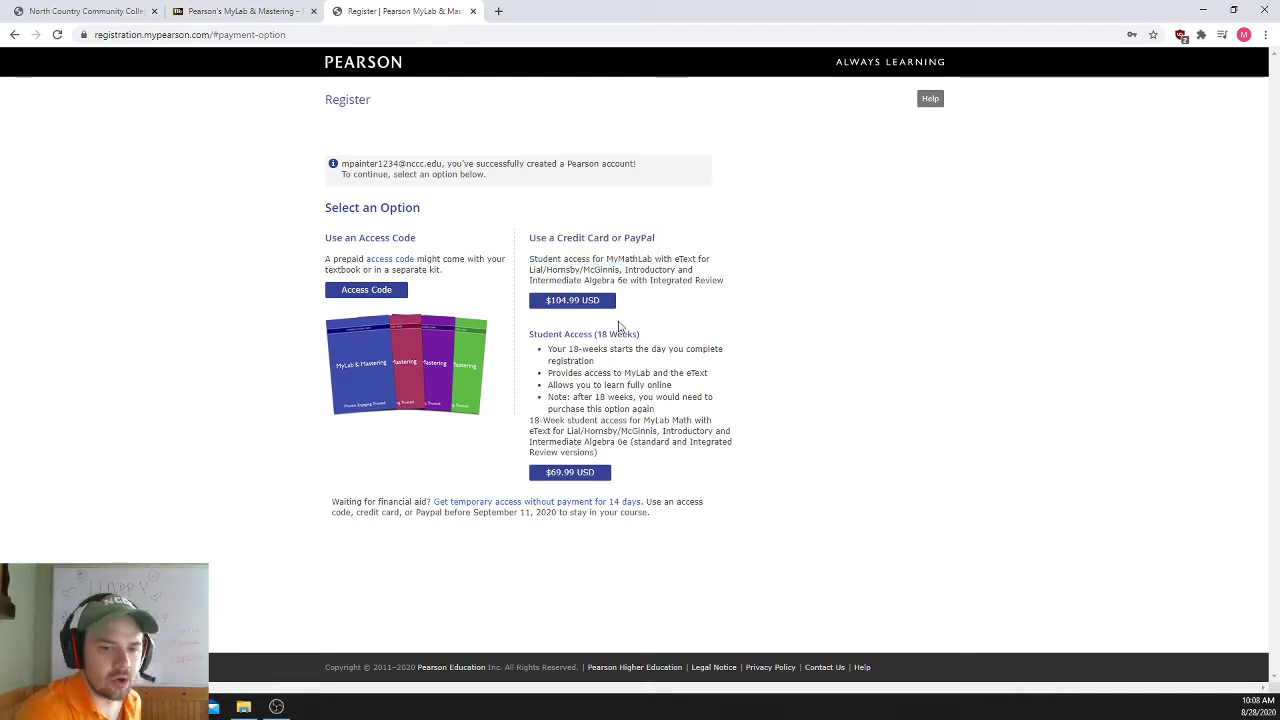
left_click_drag(597, 338, 648, 349)
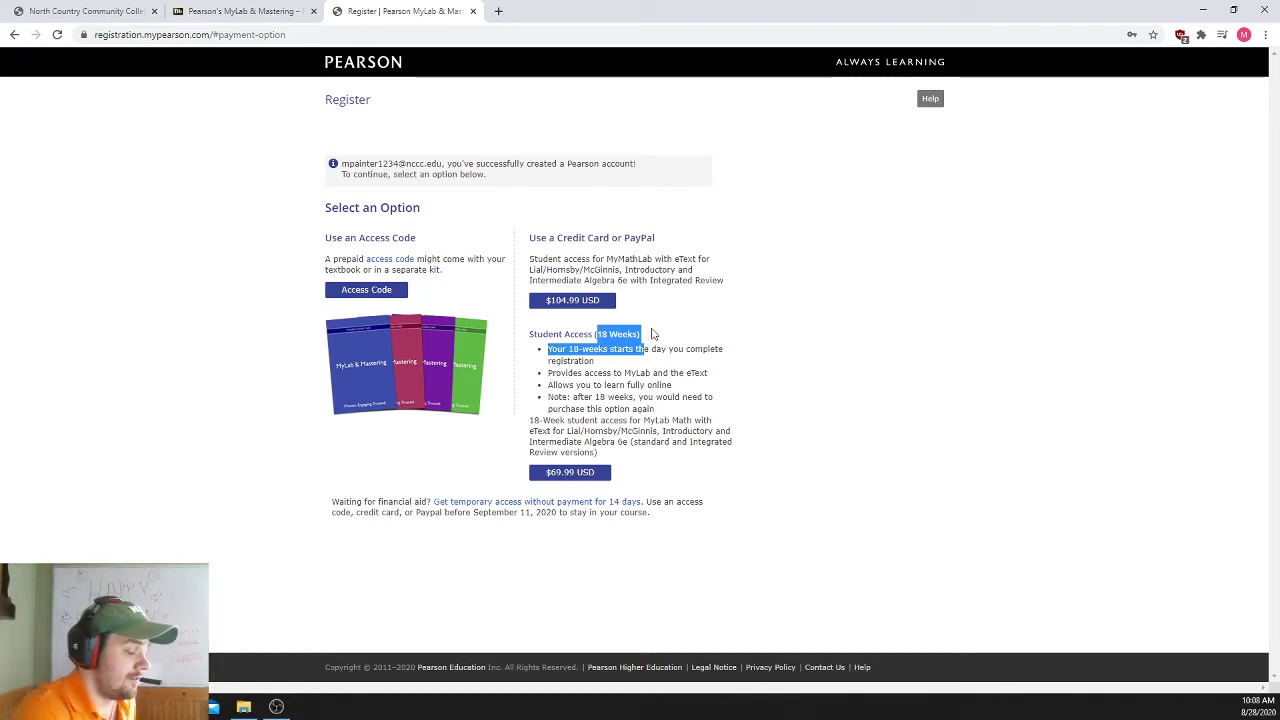
left_click(608, 350)
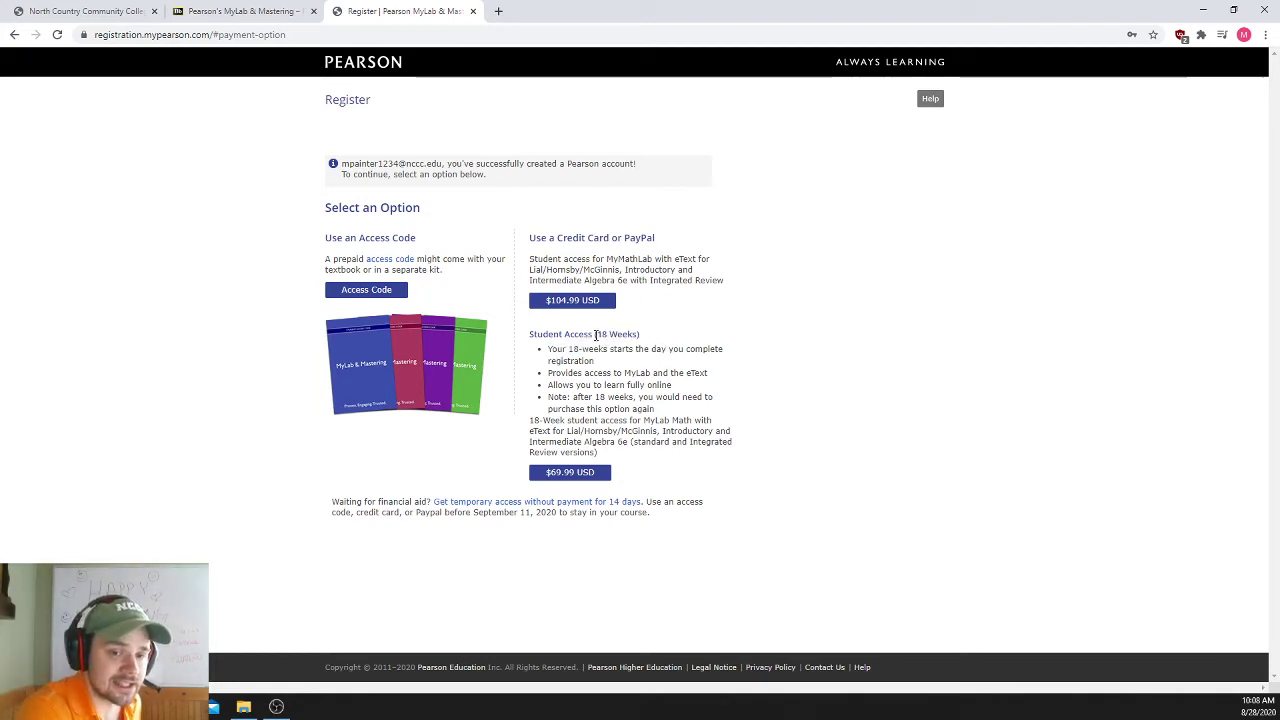
left_click_drag(596, 335, 648, 336)
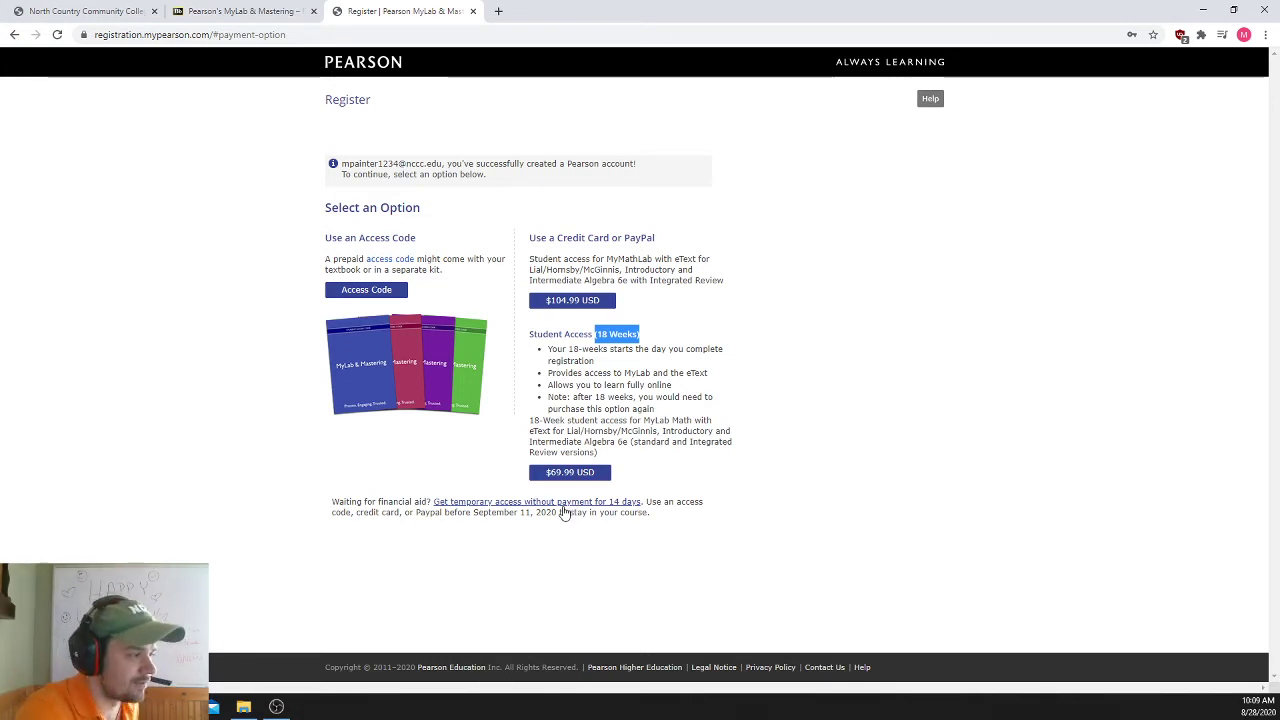
- Request 14-day temporary access to MAT100A: Elementary Algebra and confirm with Yes
left_click(564, 508)
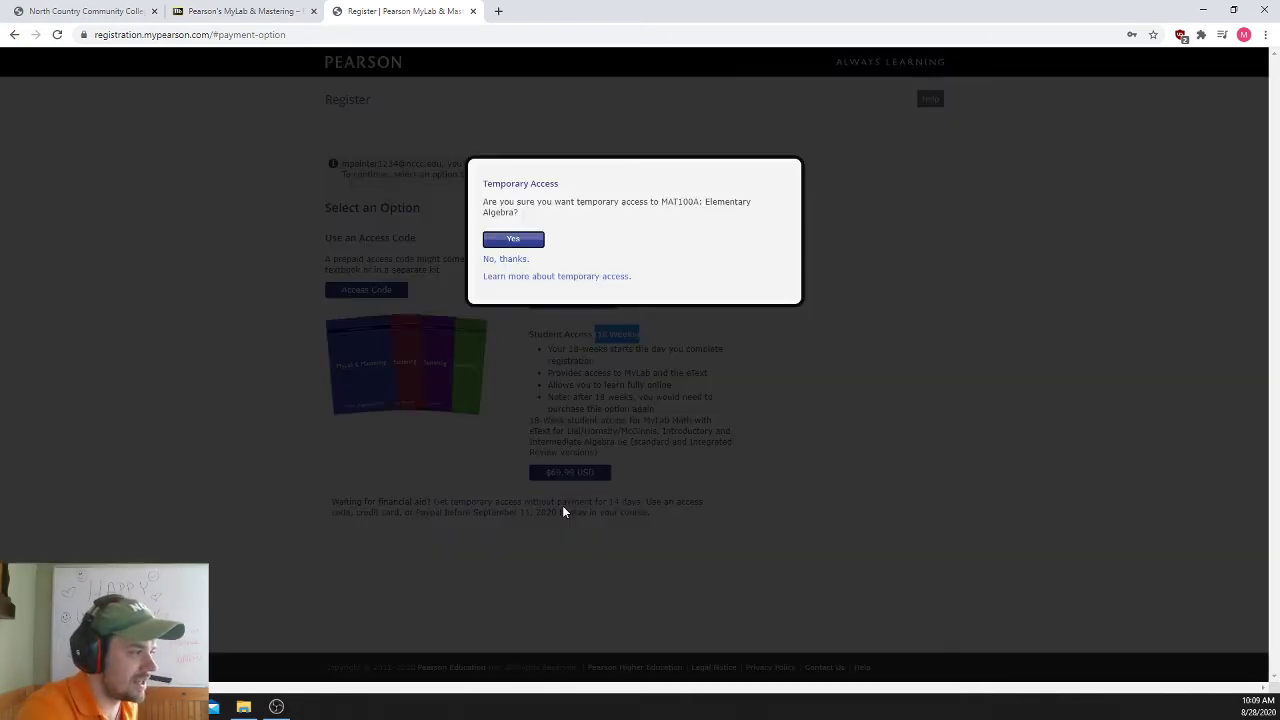
left_click(515, 242)
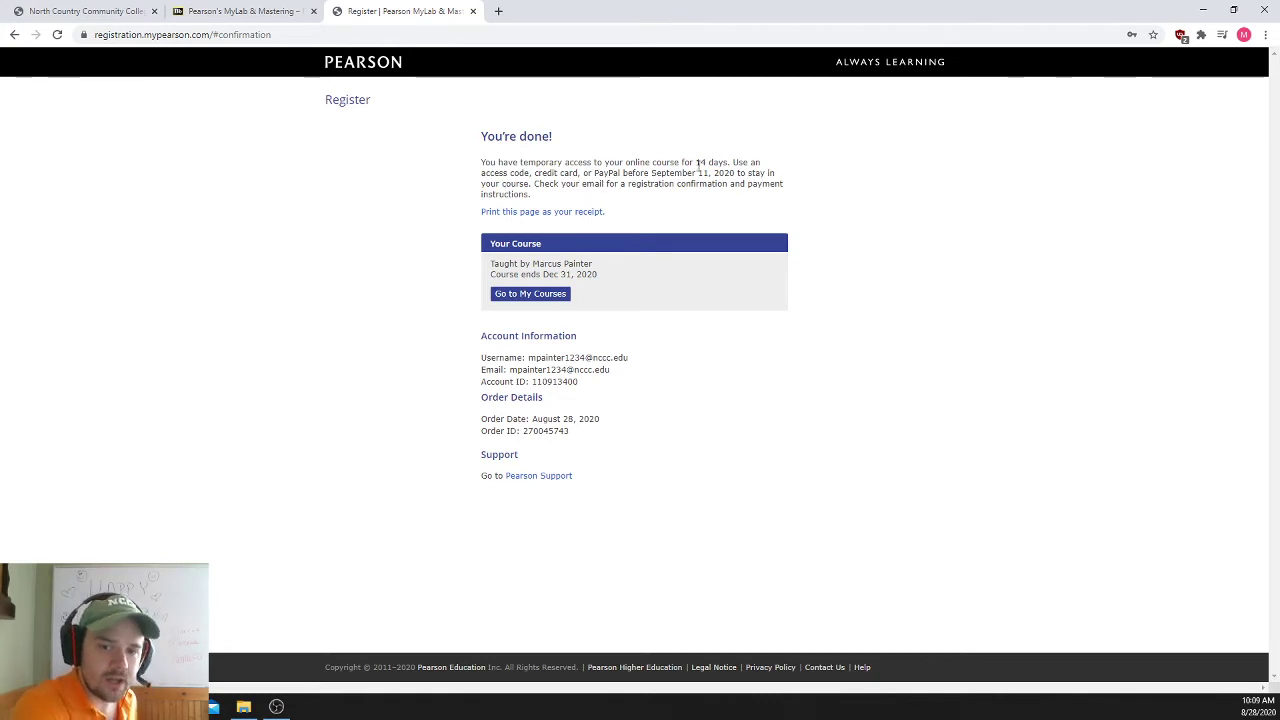
- Review the payment deadline, course instructor and course end date on the confirmation page
left_click_drag(651, 172, 770, 176)
left_click(843, 254)
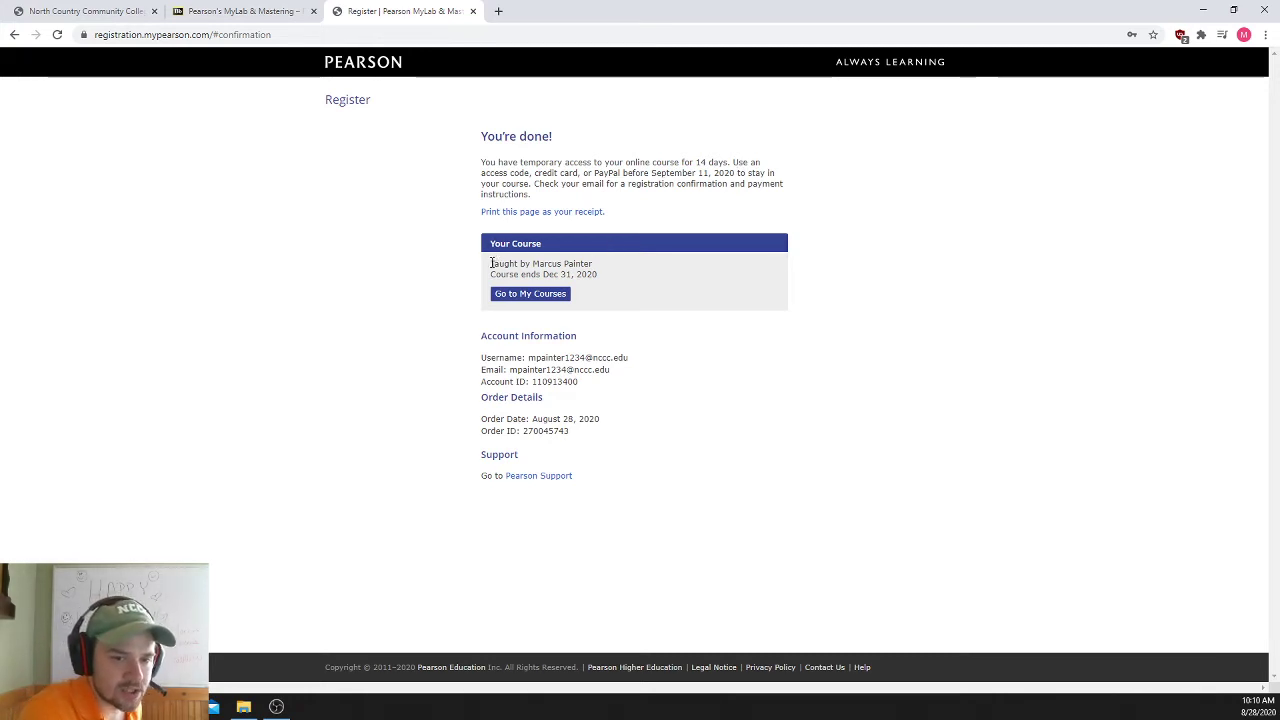
left_click_drag(491, 263, 600, 265)
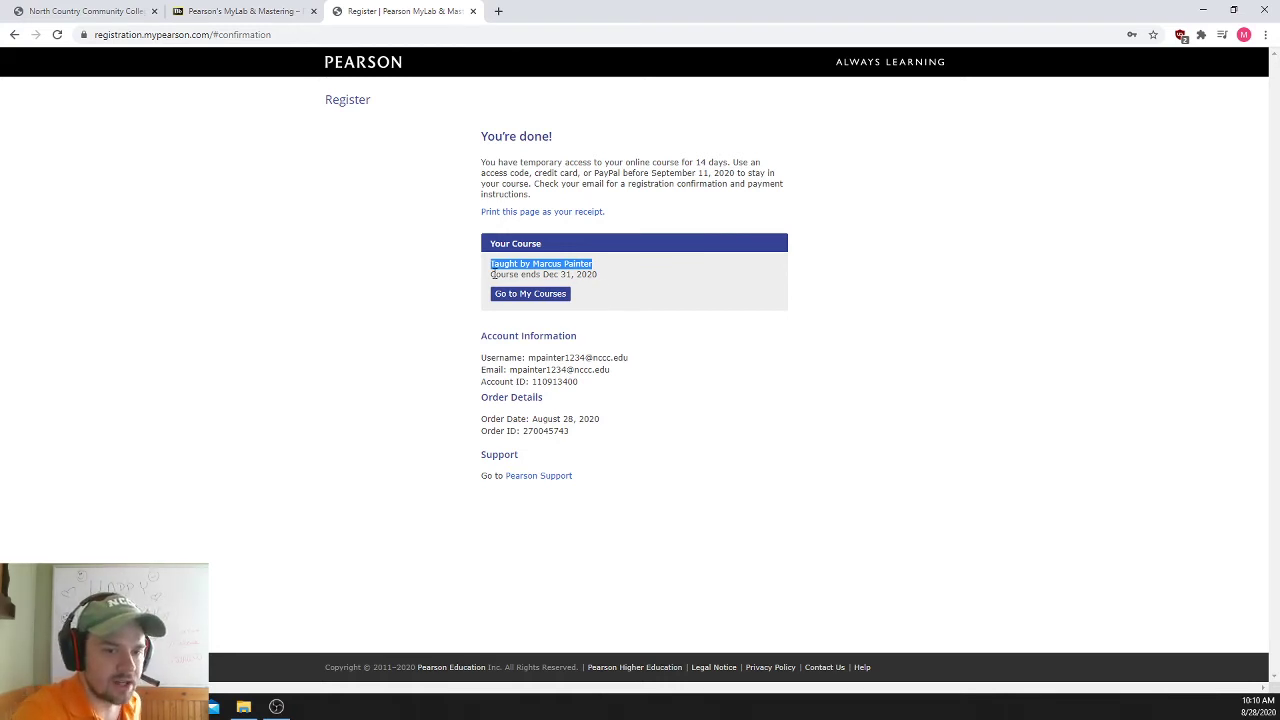
left_click_drag(493, 274, 600, 274)
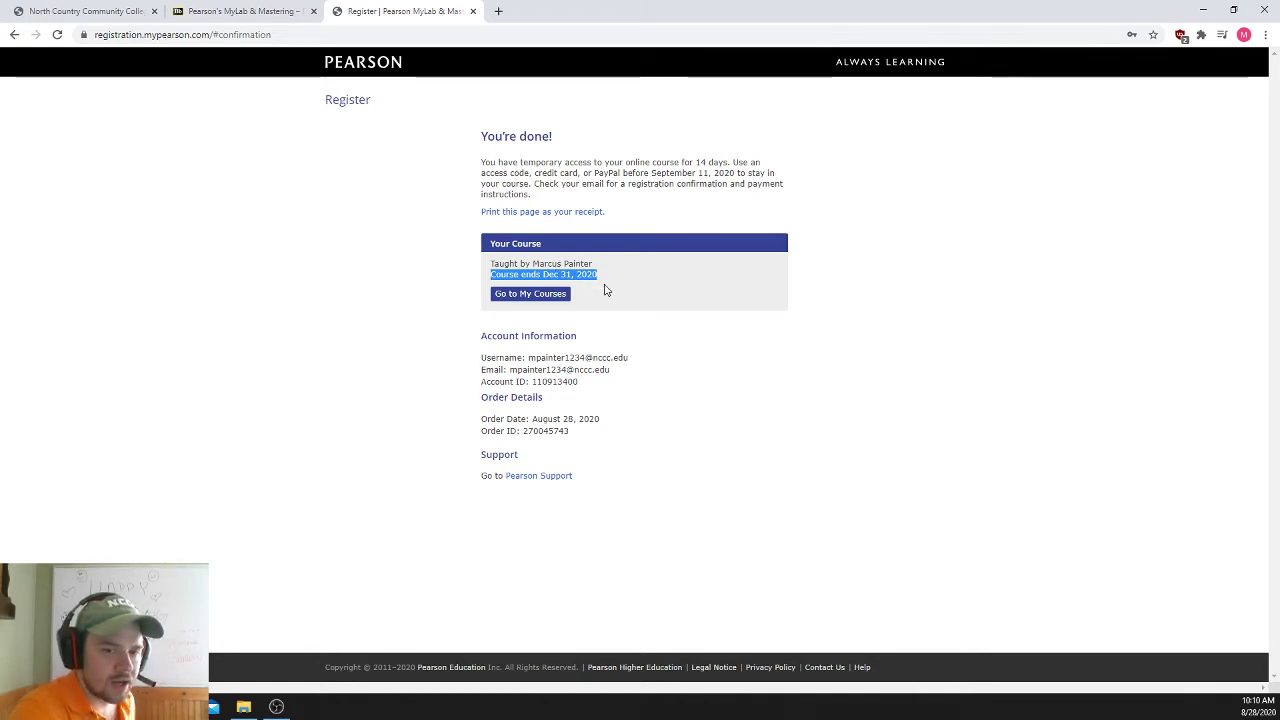
left_click(605, 289)
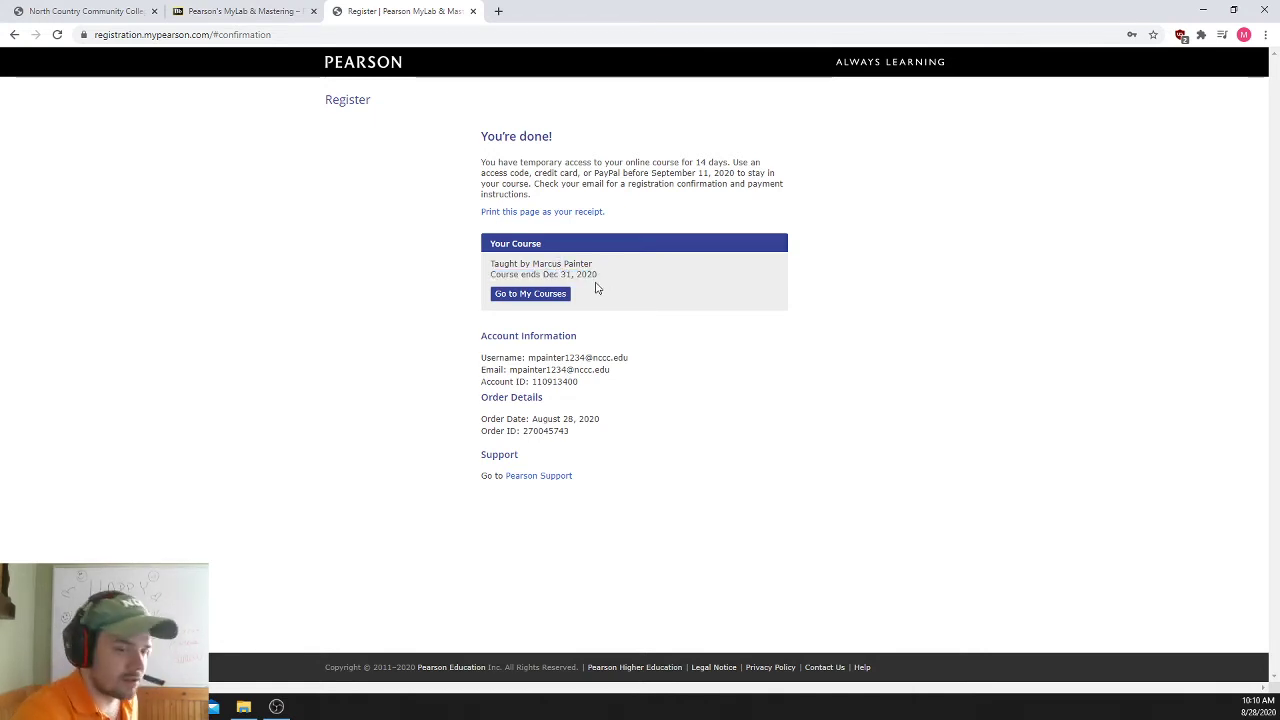
left_click_drag(600, 277, 491, 274)
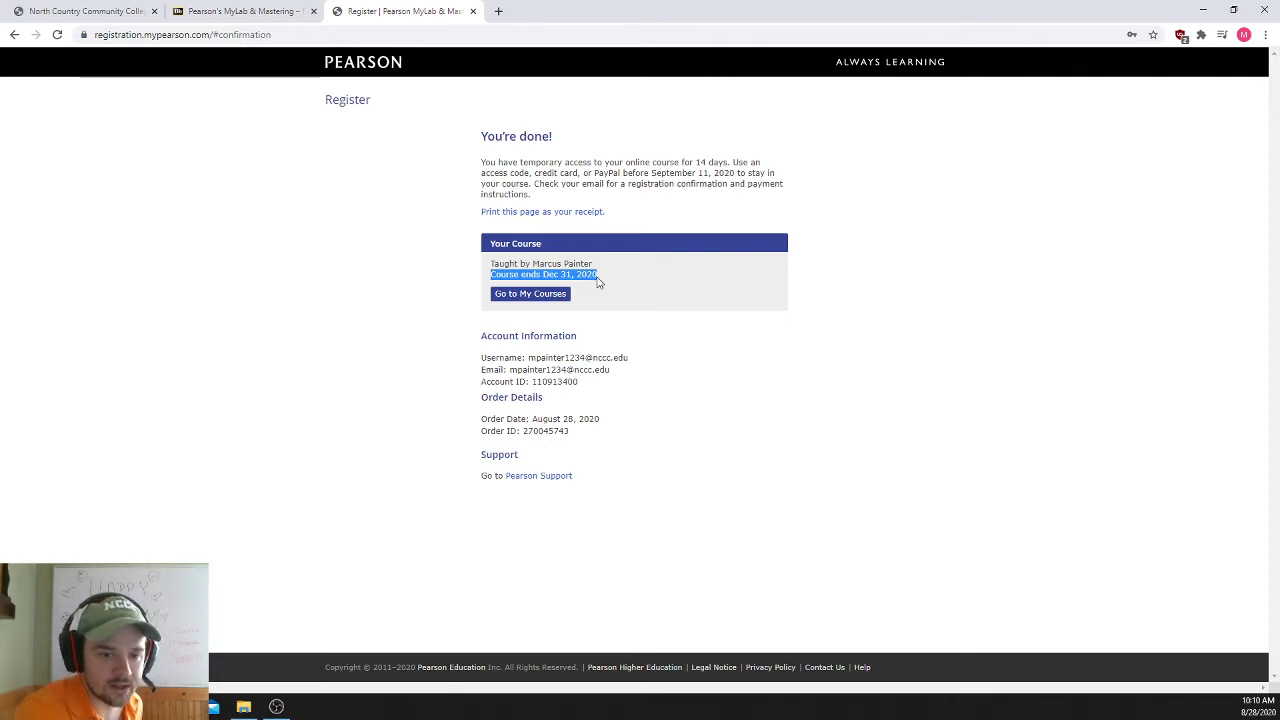
left_click_drag(597, 275, 492, 263)
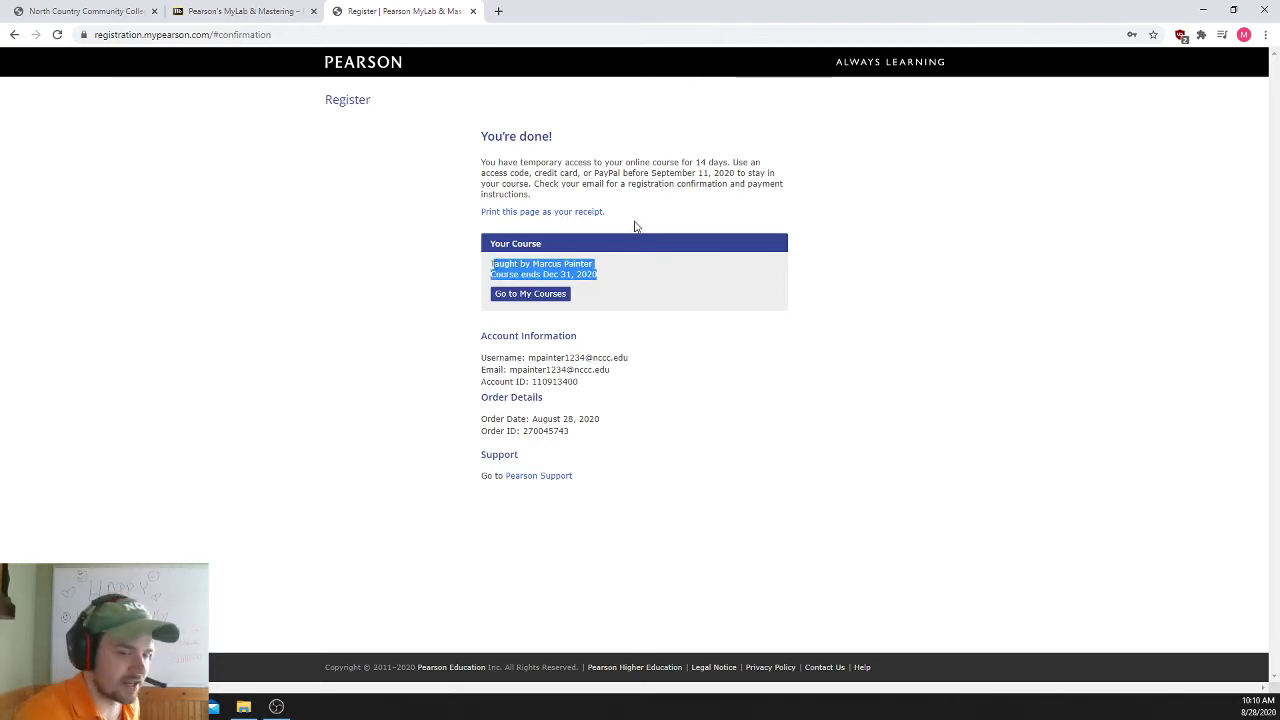
left_click(630, 266)
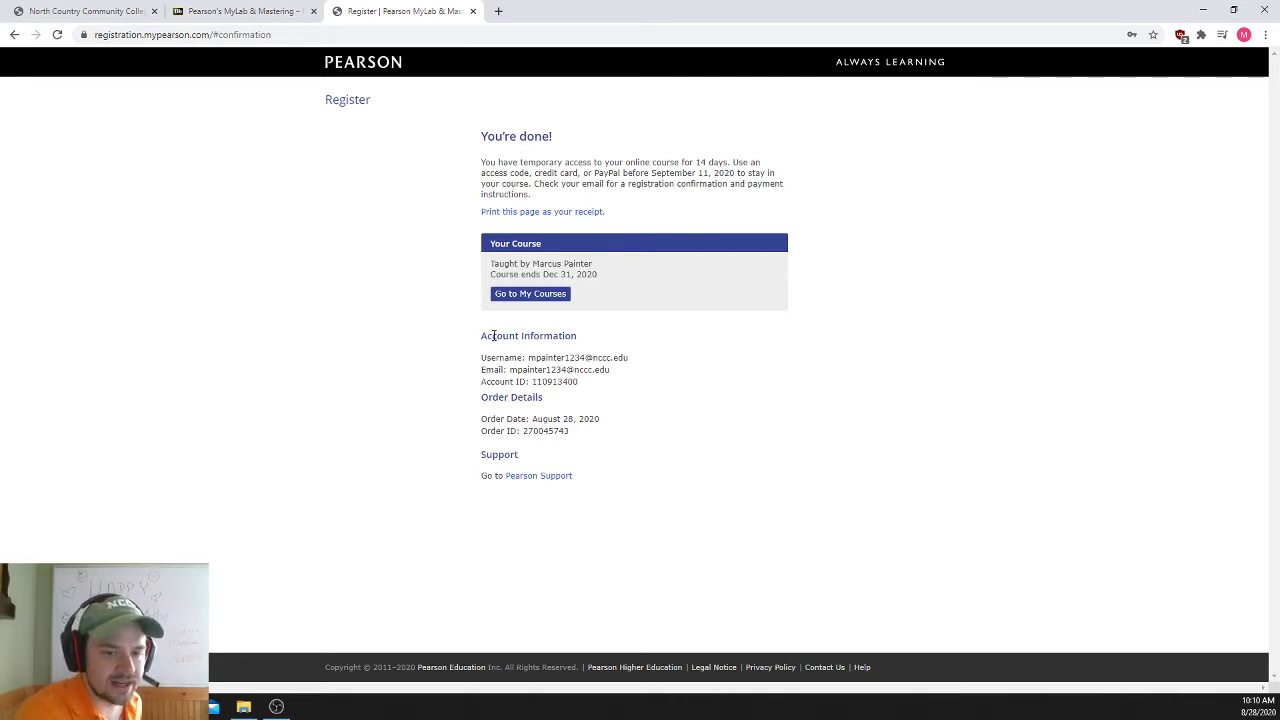
- Review the account username, e-mail and ID, then go to My Courses
left_click_drag(530, 357, 633, 358)
left_click_drag(510, 370, 620, 371)
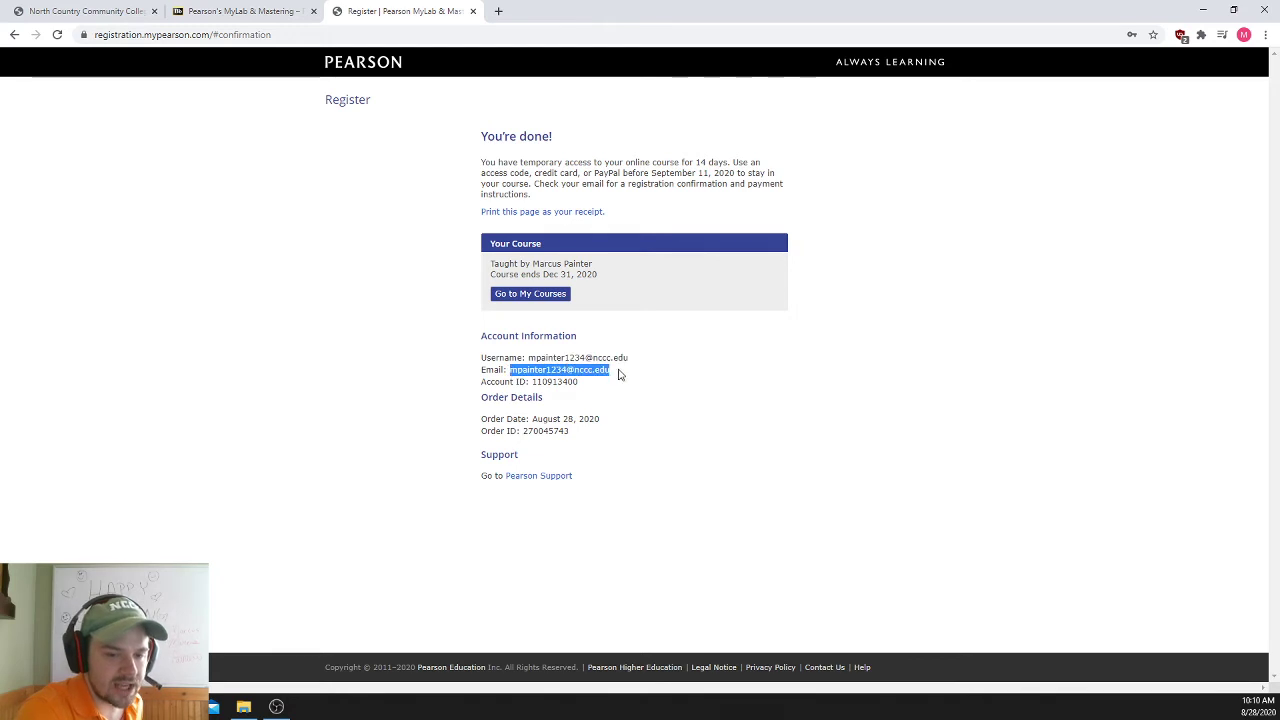
left_click(617, 384)
left_click_drag(533, 381, 601, 389)
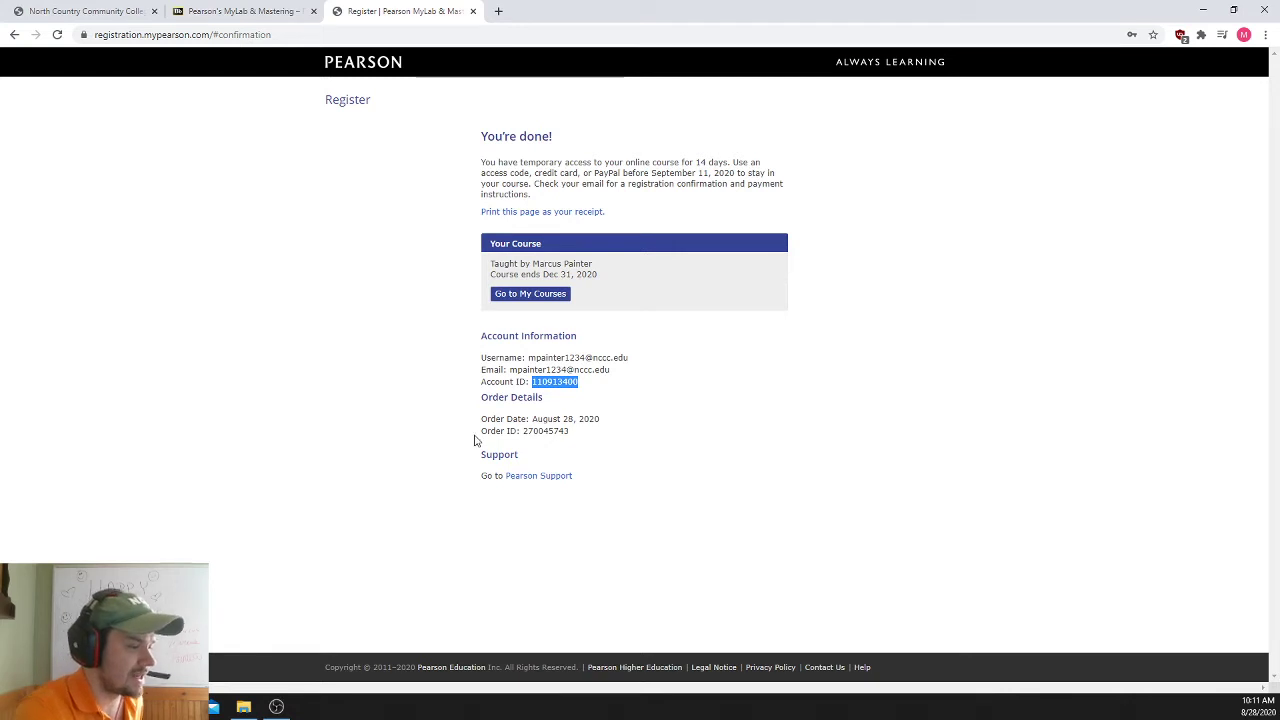
left_click(531, 296)
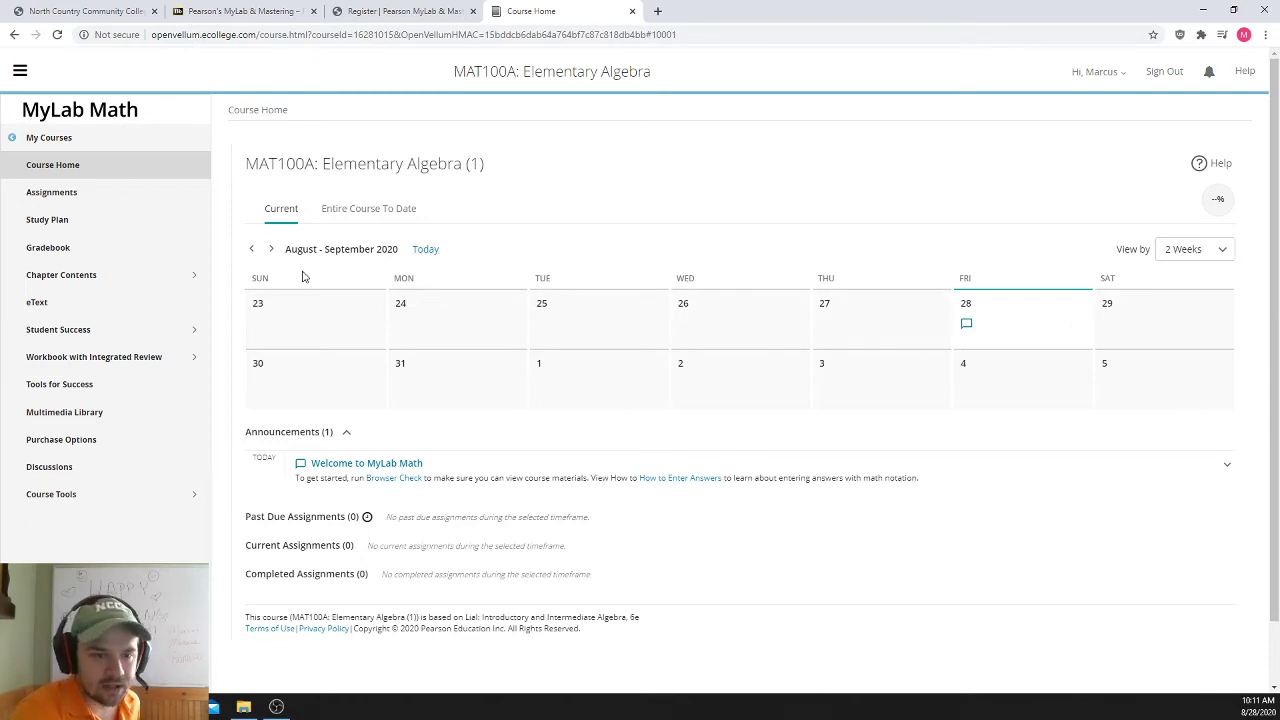
- Advance the calendar to find Getting Started due September 14, then return to the current weeks
left_click(270, 249)
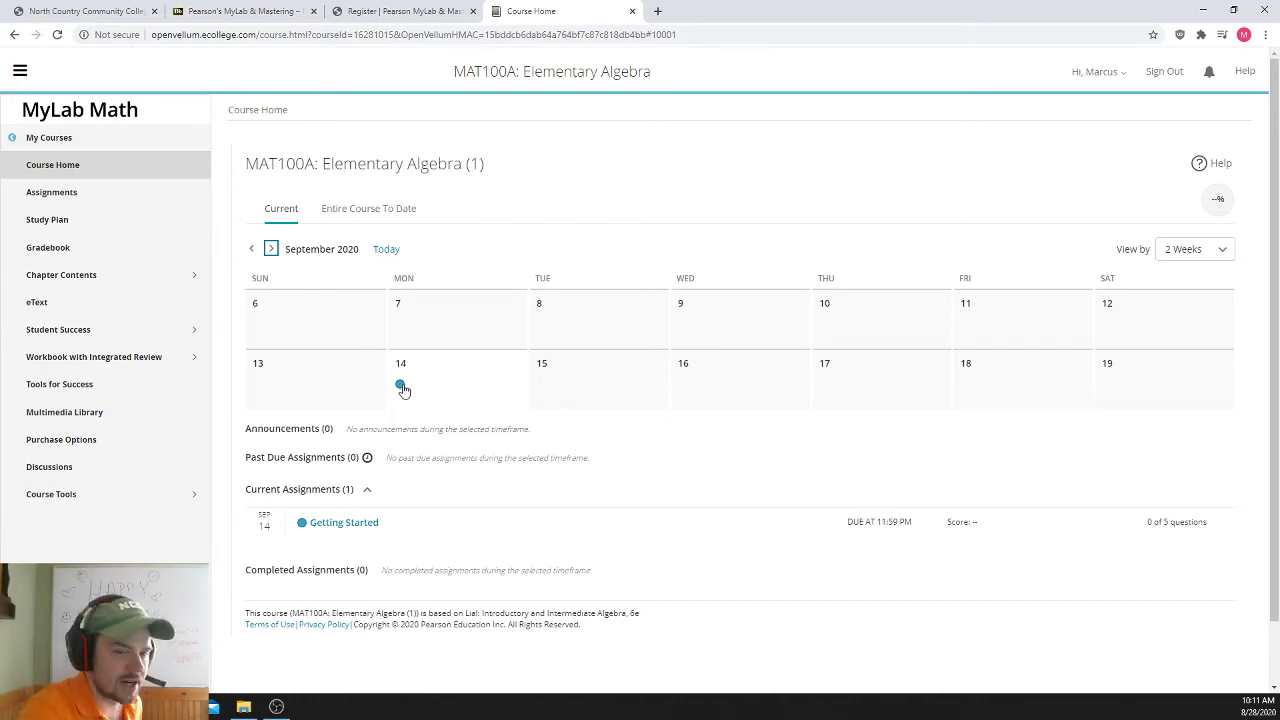
left_click(252, 250)
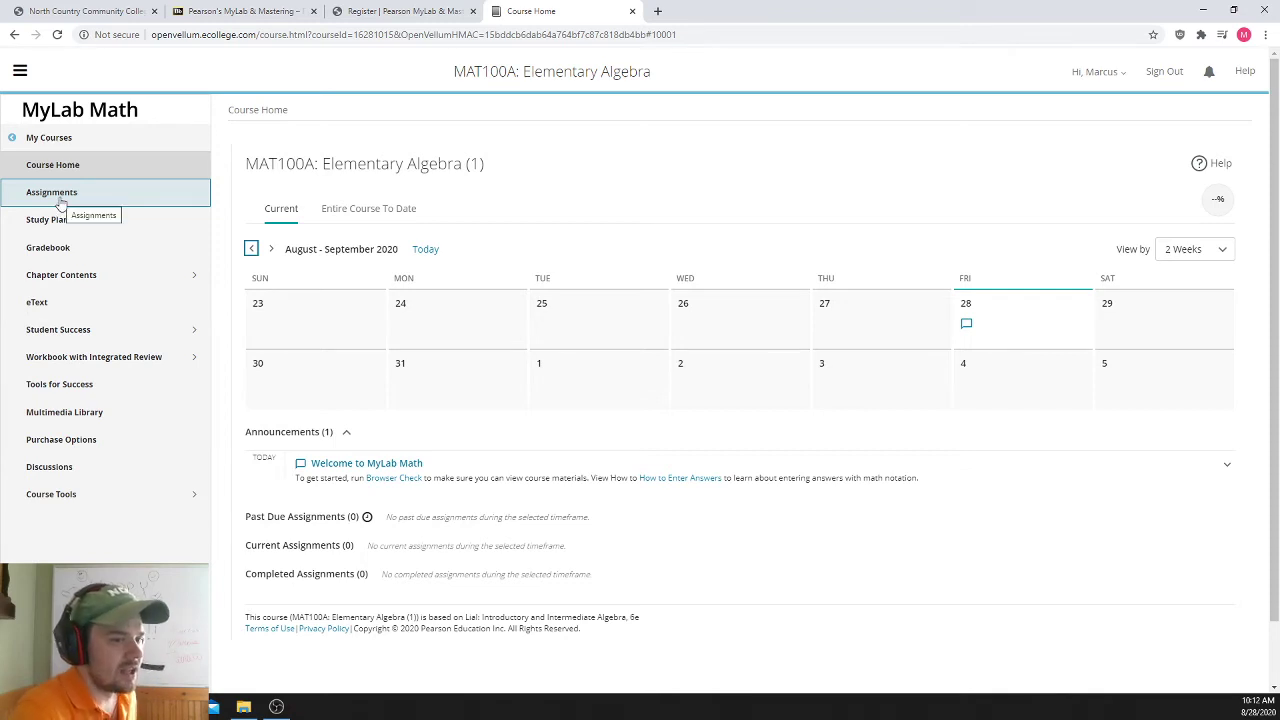
- Check the Gradebook, which shows 0% with no results, then go to the eText resources page
left_click(73, 259)
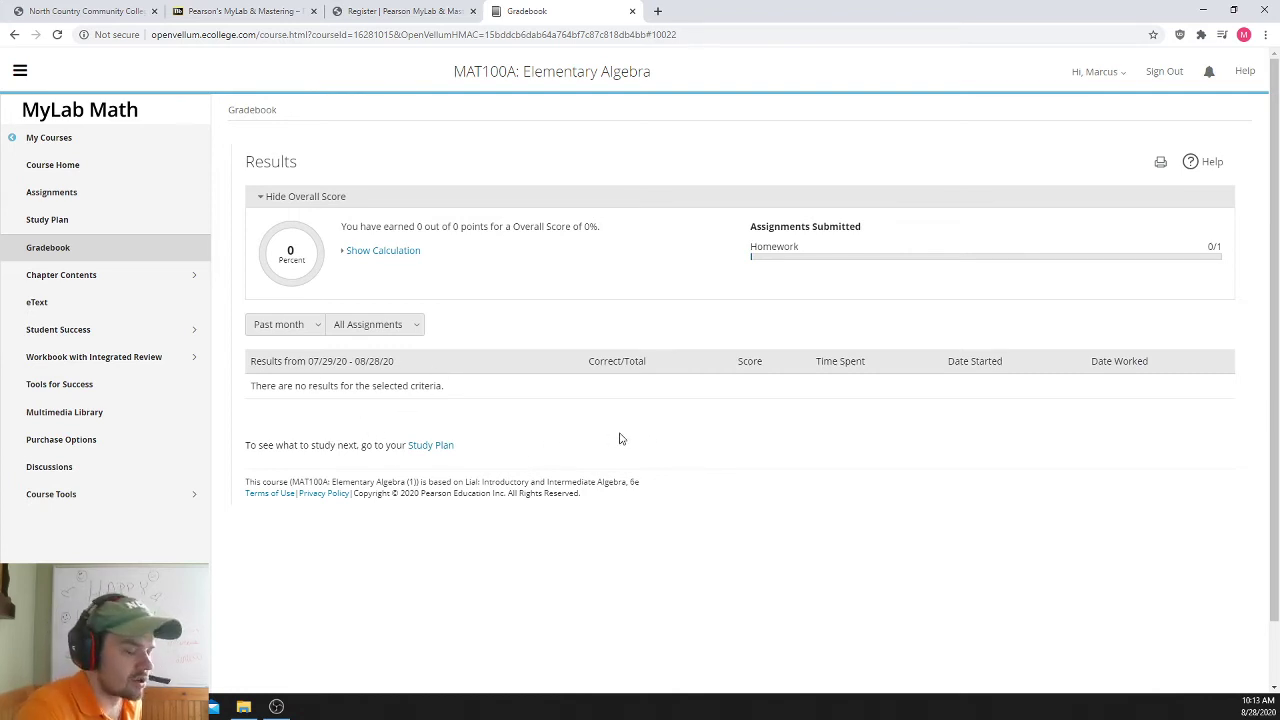
left_click_drag(465, 397, 258, 391)
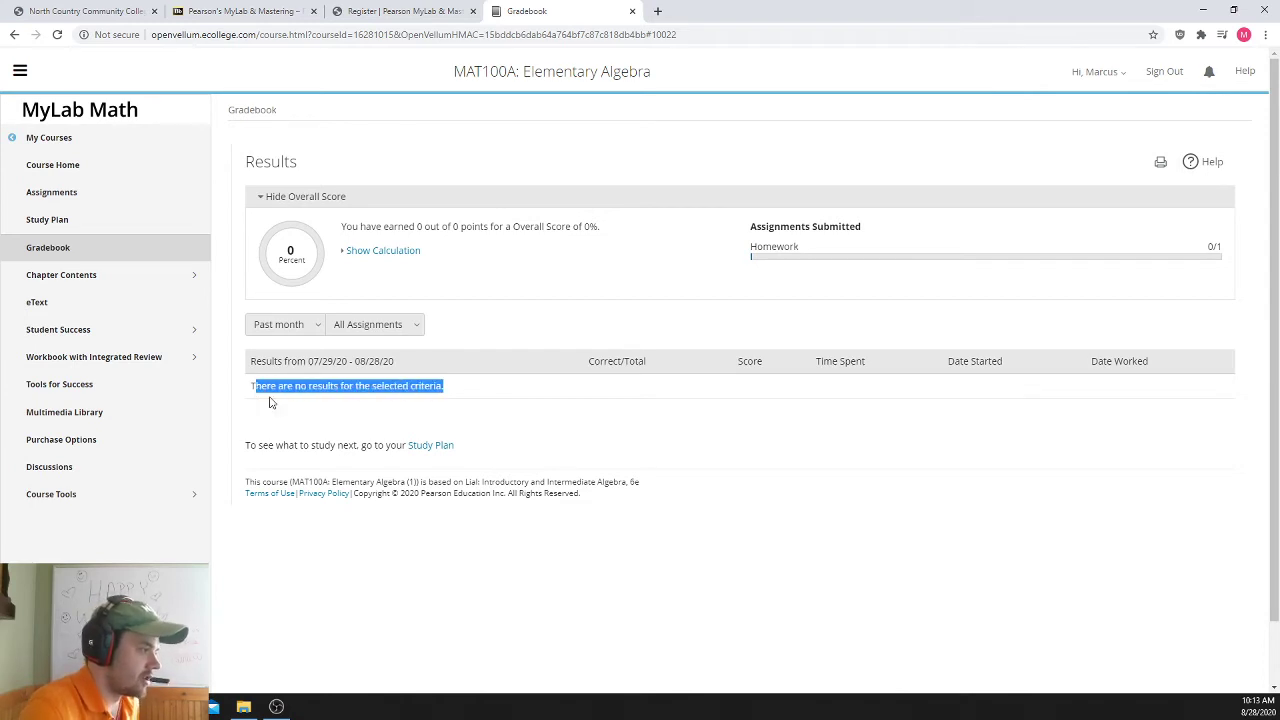
left_click(480, 400)
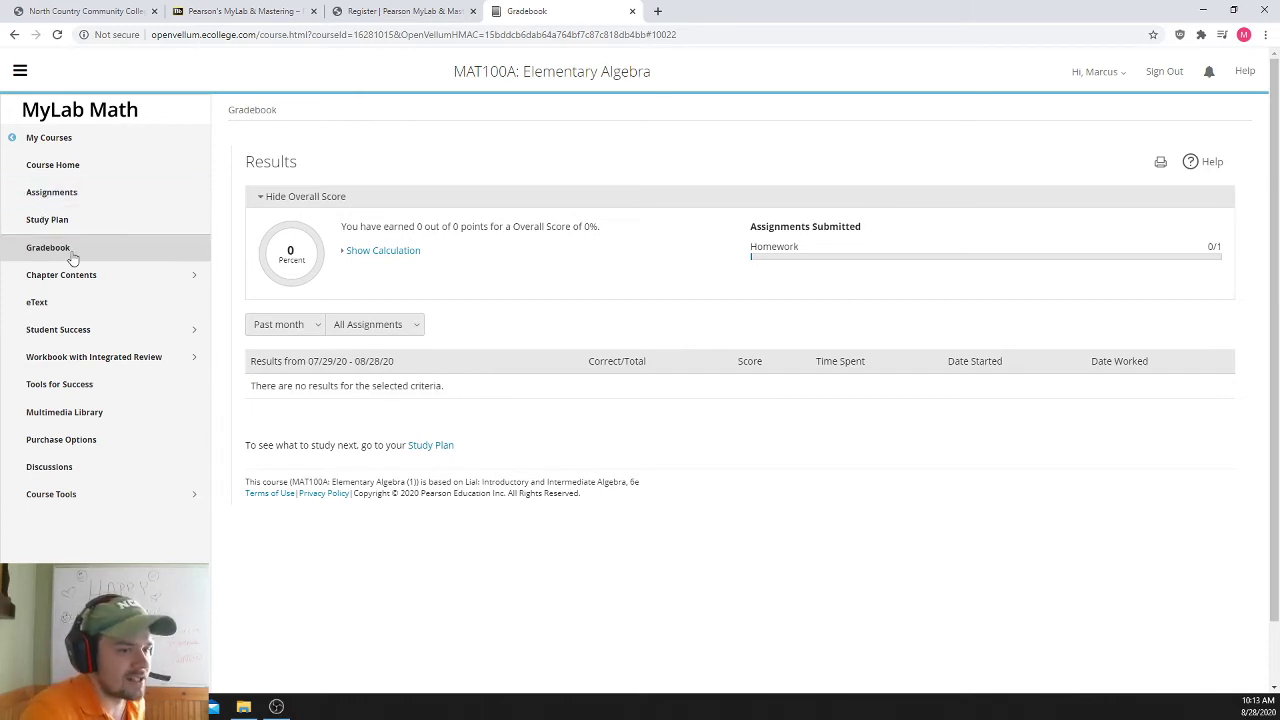
left_click(68, 303)
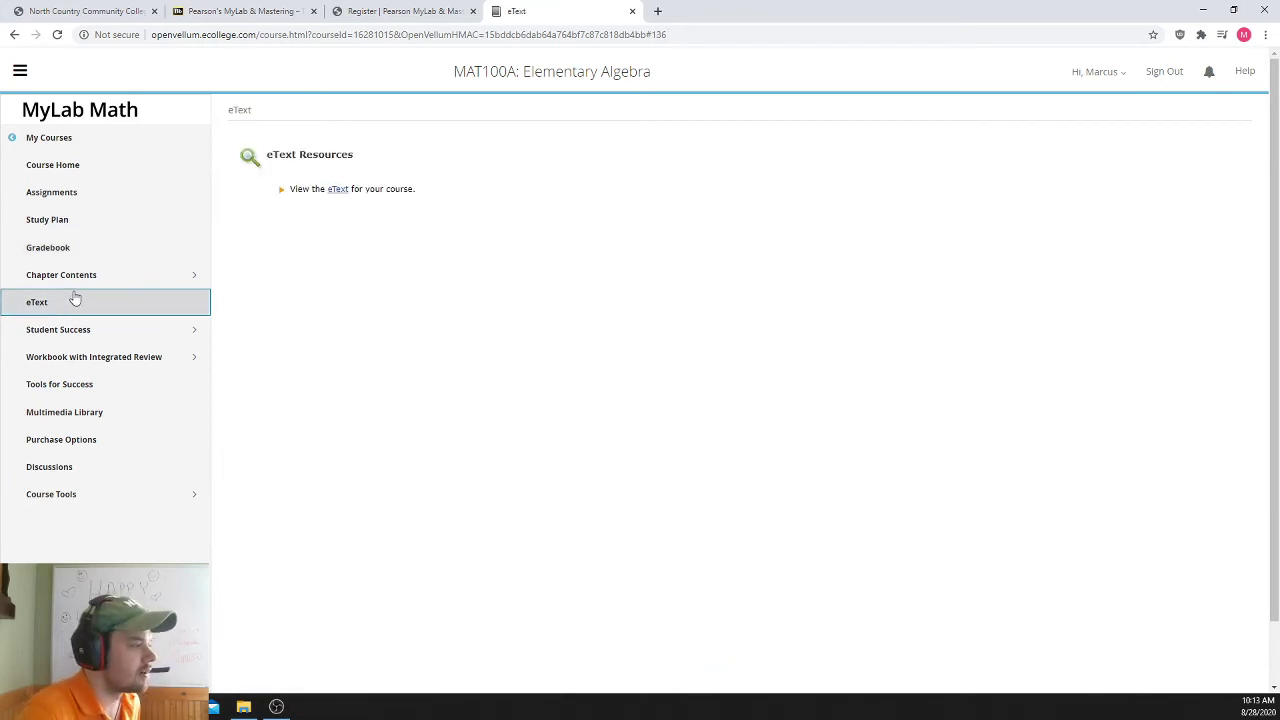
- Launch the course eText, reloading after the connection error and launching it again
left_click(338, 190)
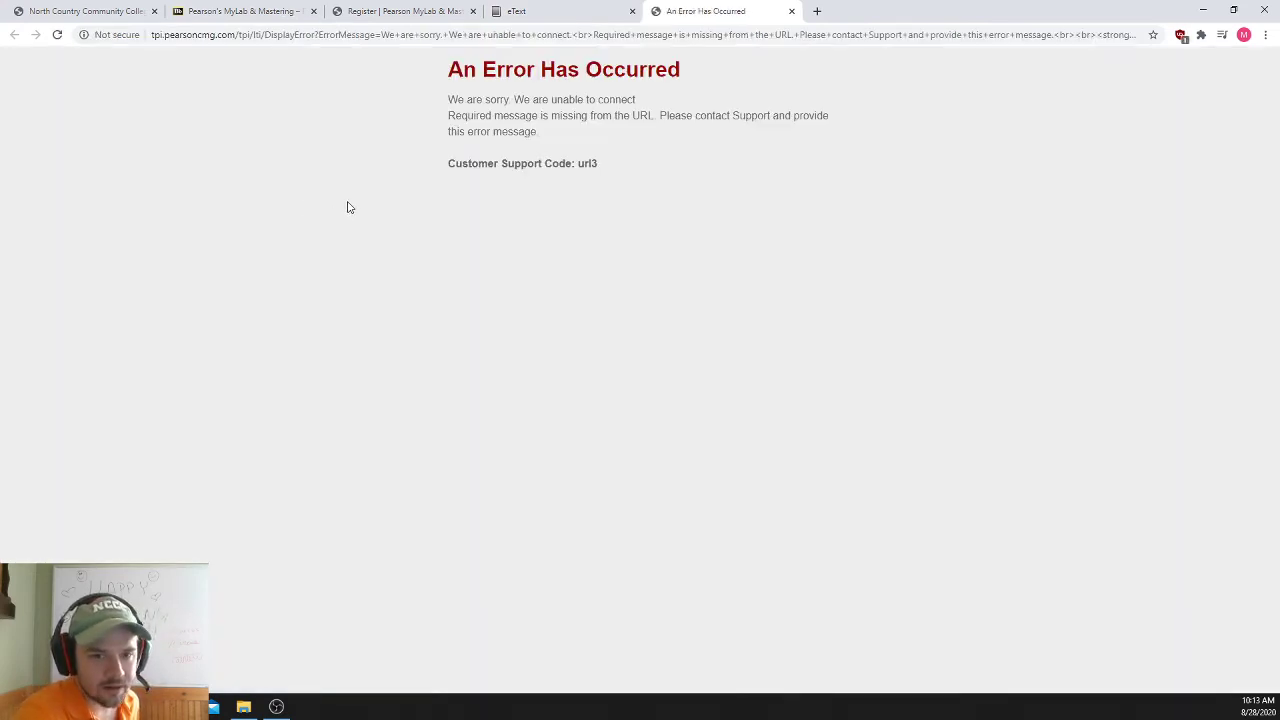
left_click(57, 35)
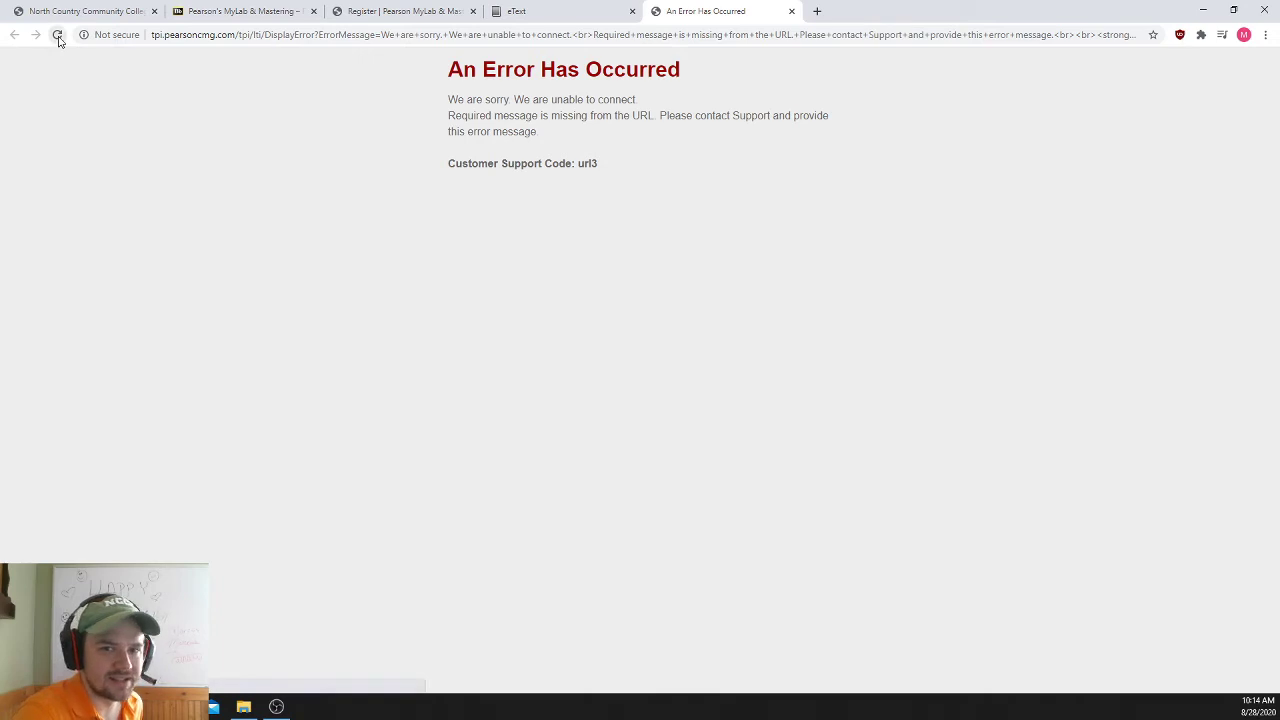
left_click(545, 11)
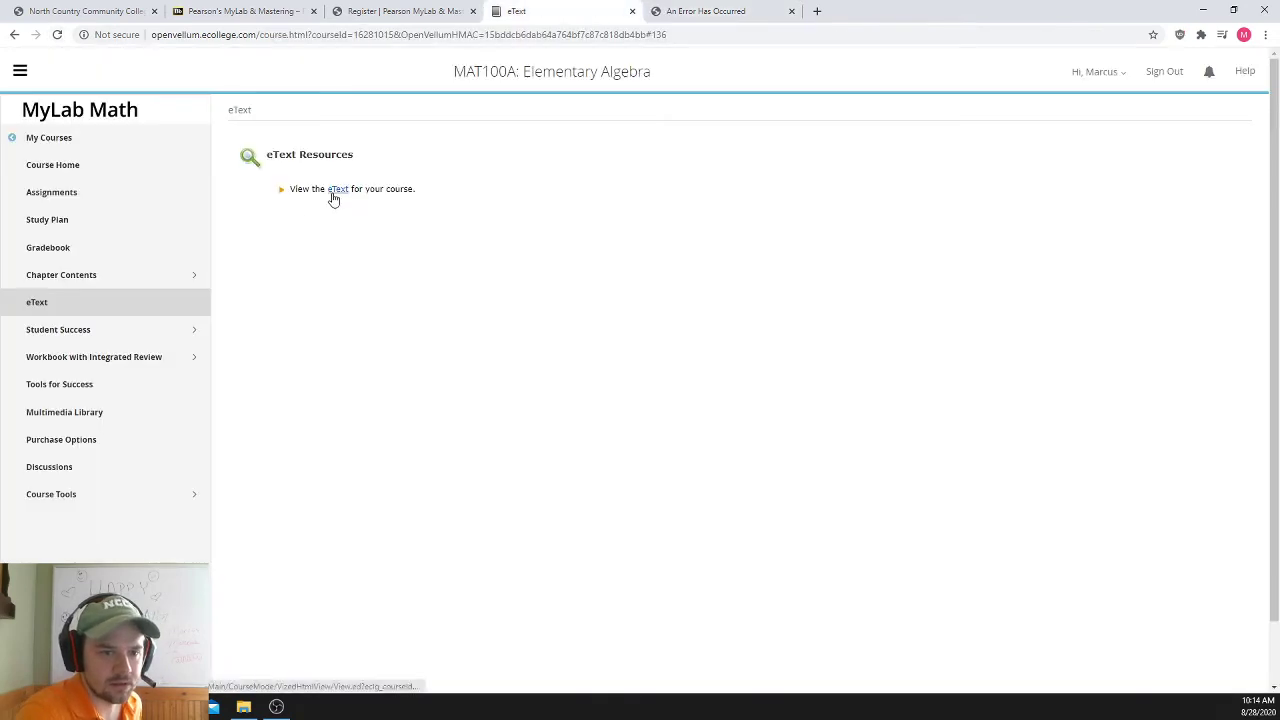
left_click(331, 192)
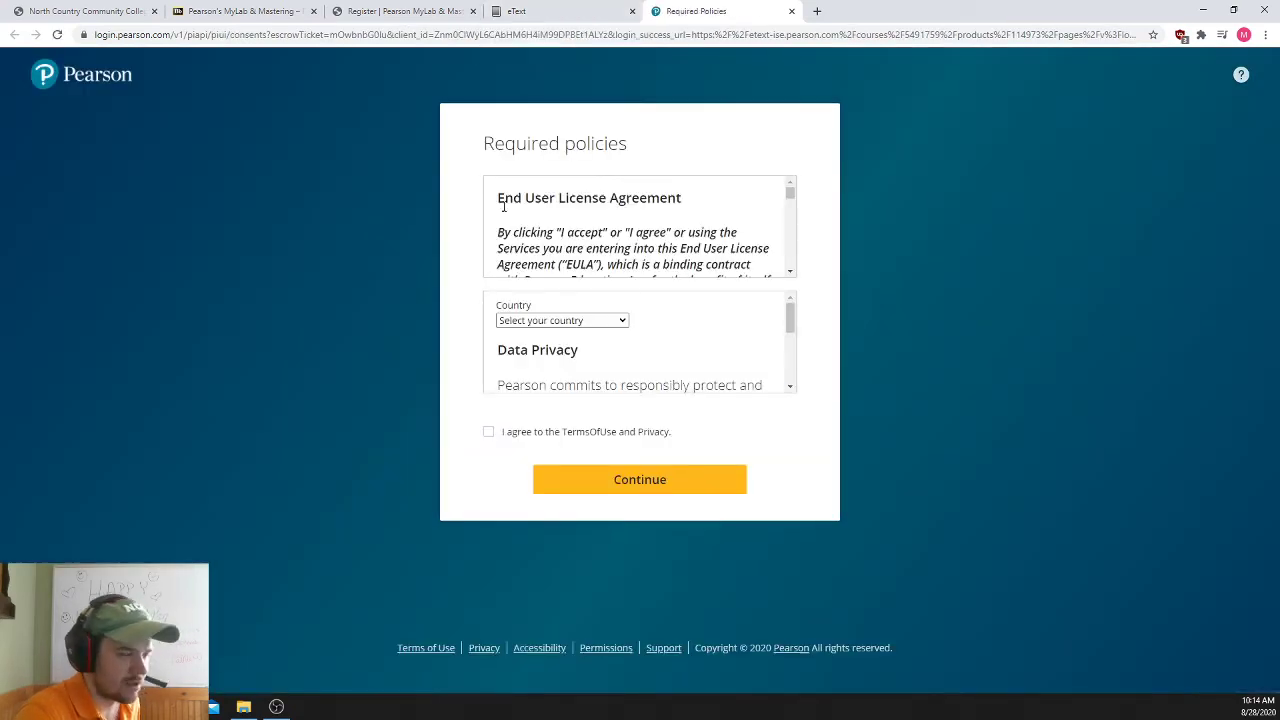
- Agree to the Terms of Use and Privacy, choose United States as country, and continue
left_click(489, 433)
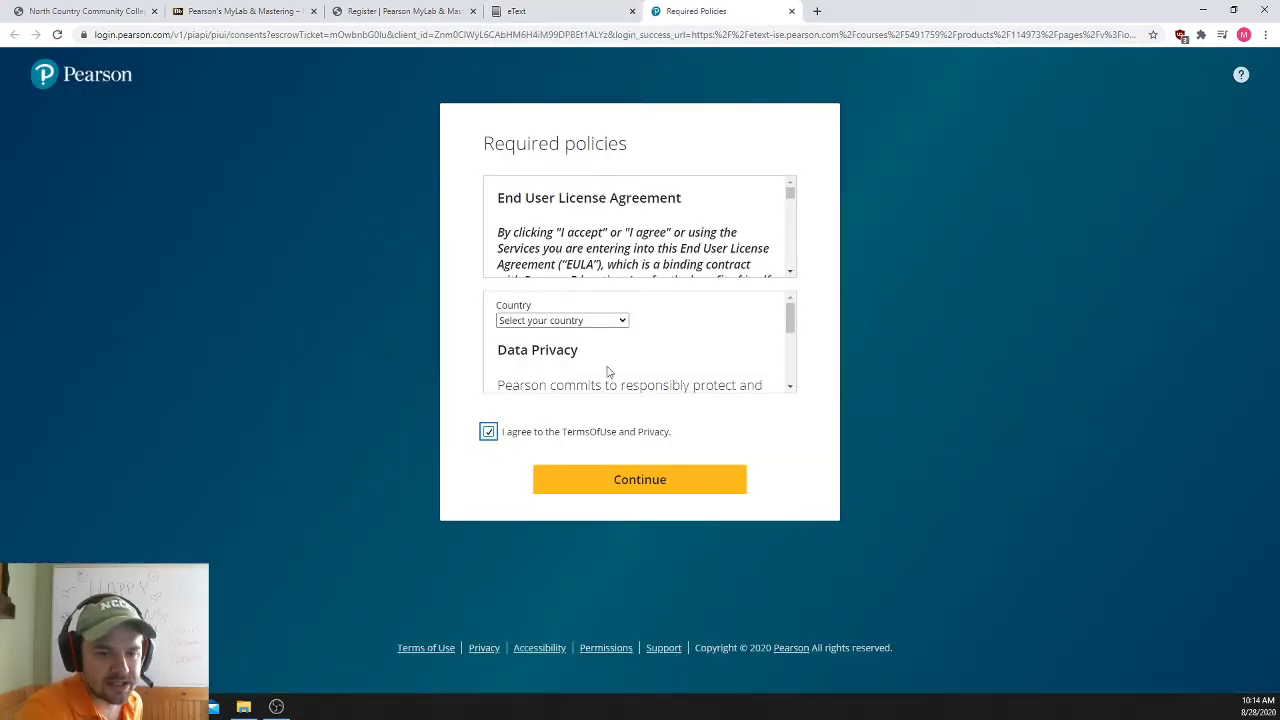
left_click(580, 320)
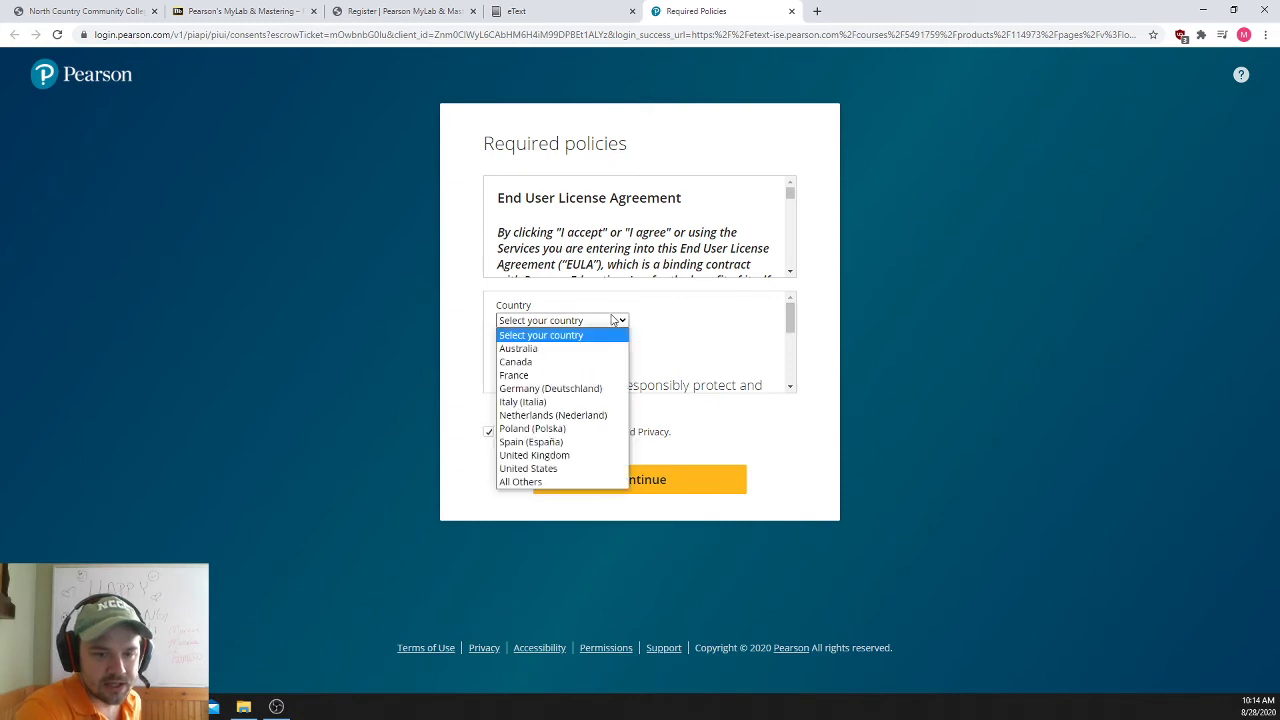
left_click(553, 472)
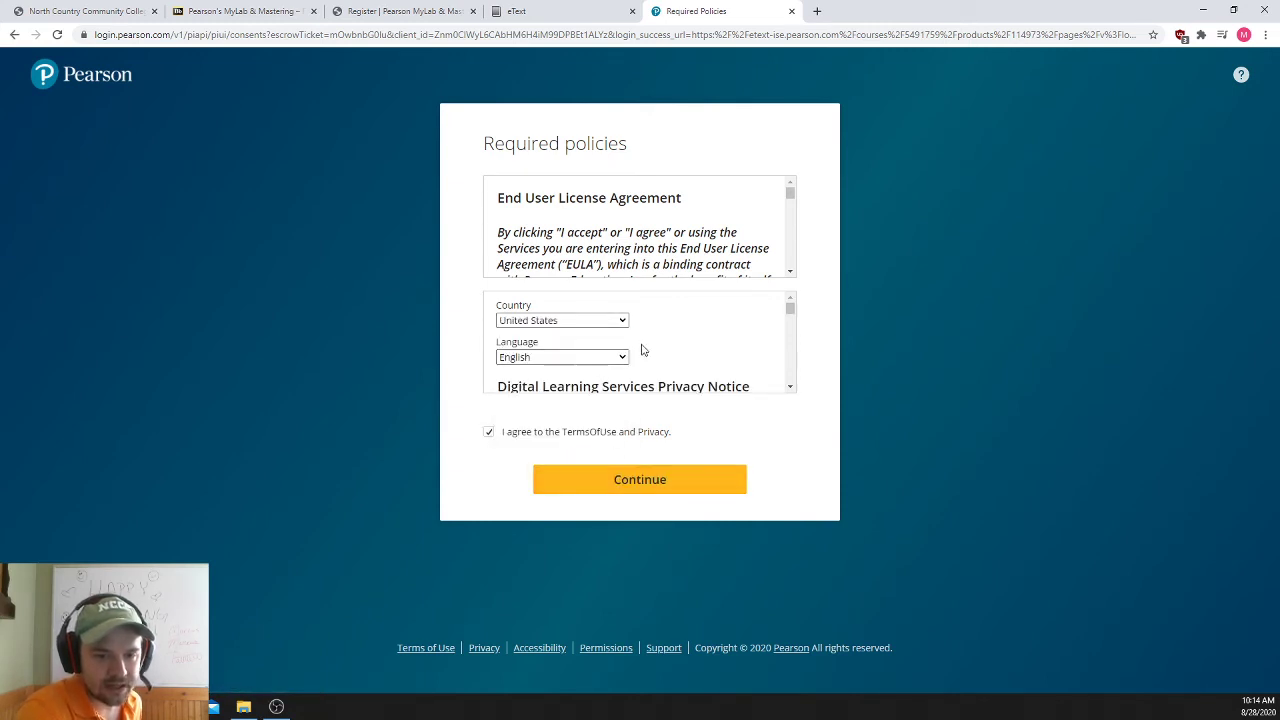
scroll(643, 349, "down", 3)
scroll(643, 349, "down", 2)
left_click(672, 480)
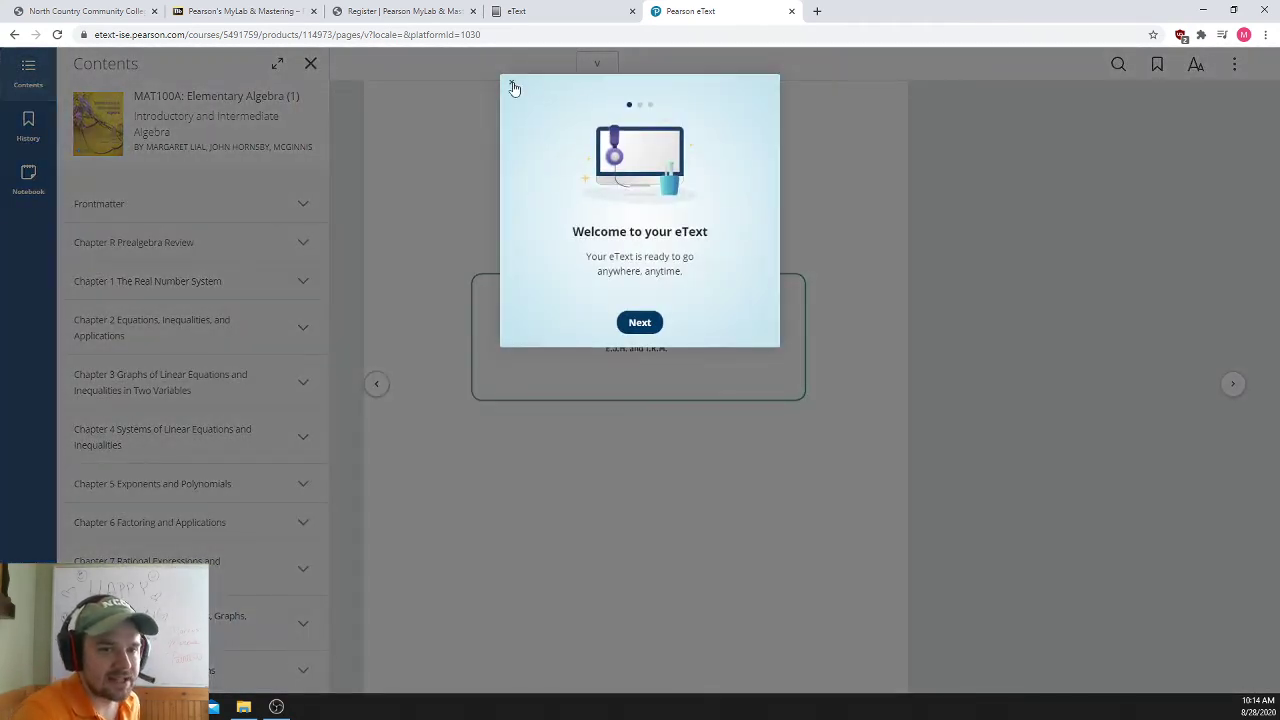
- Dismiss the eText welcome message and search the eText for 'factoring'
left_click(513, 88)
left_click(1119, 65)
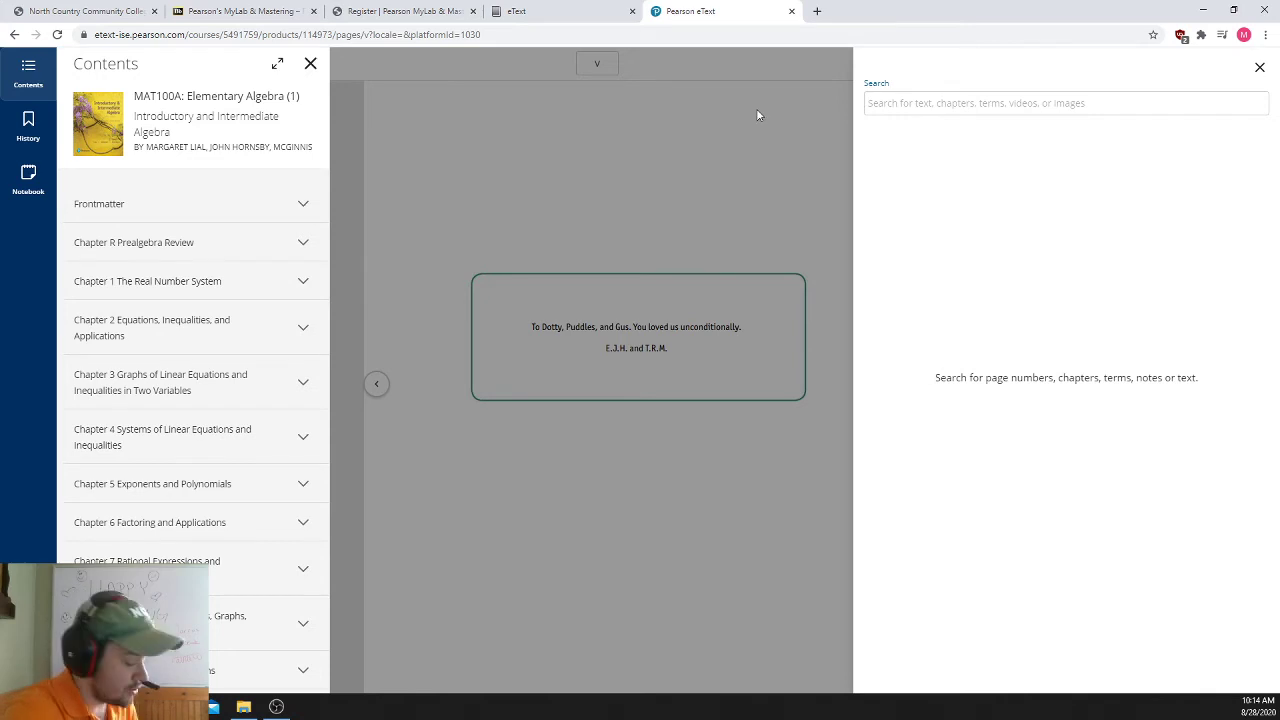
type("factoring")
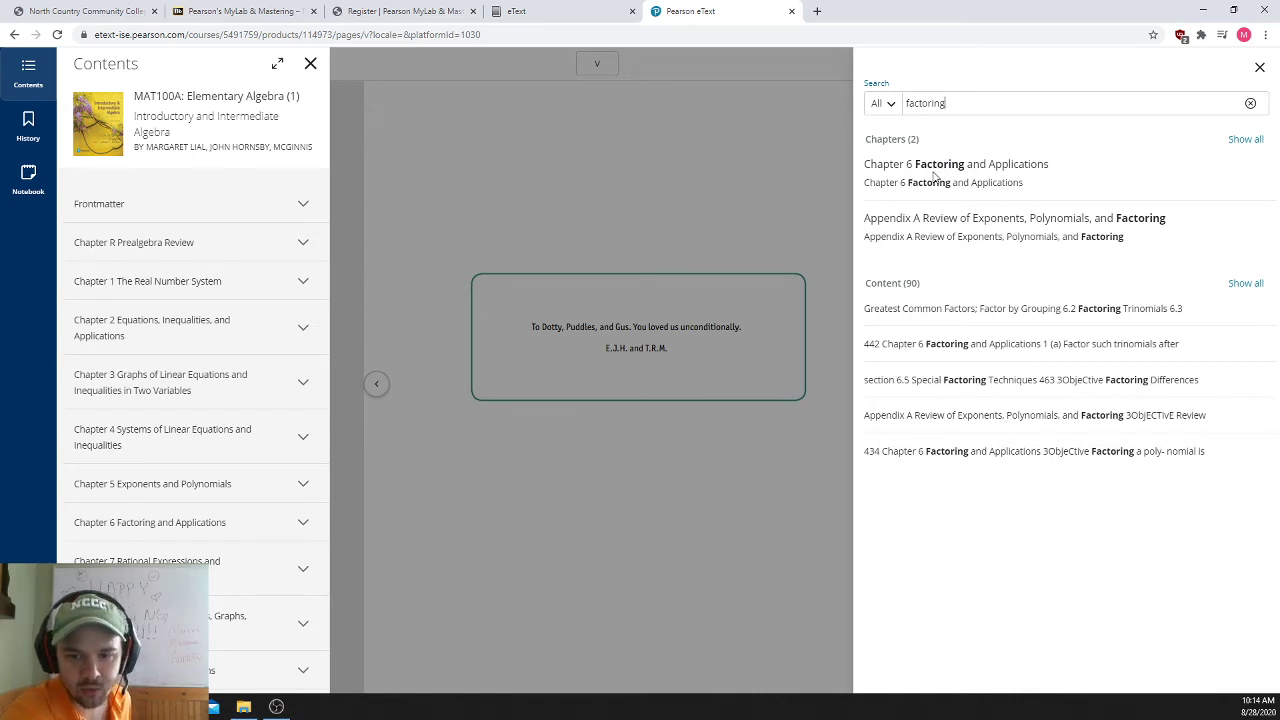
left_click(777, 110)
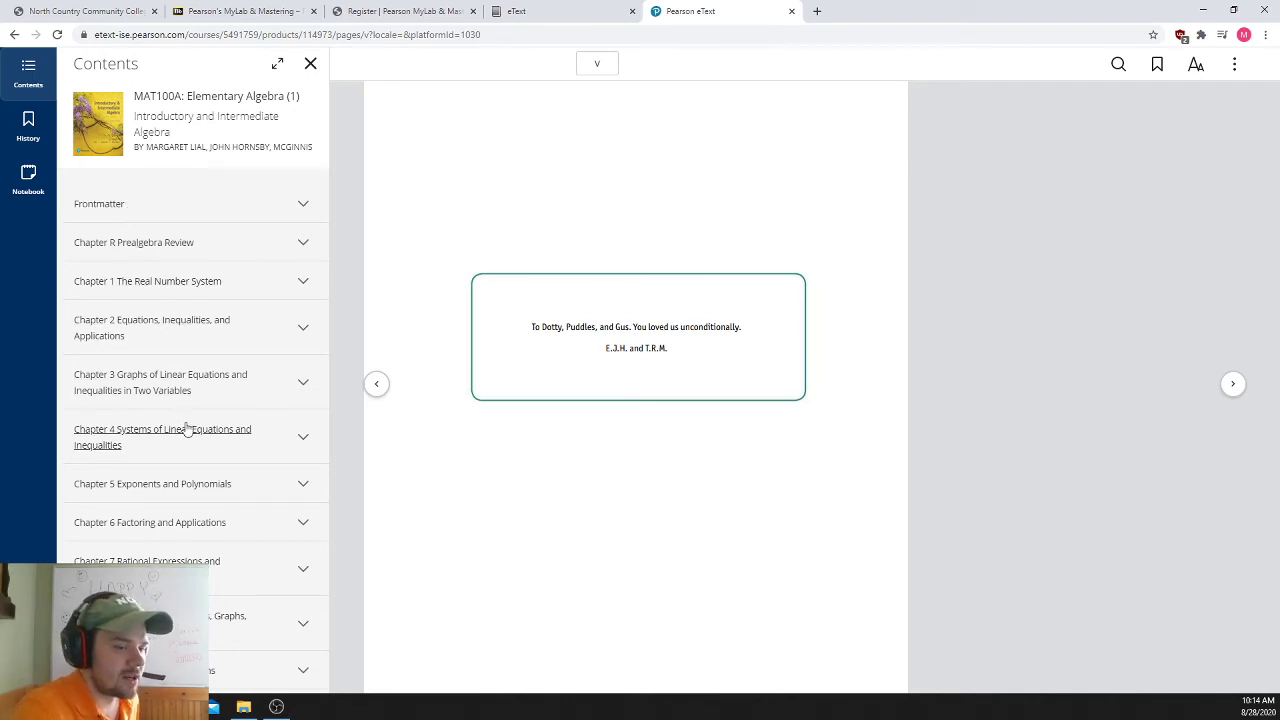
- Open section 5.3 Scientific Notation, page ahead to page 379, then close the eText
left_click(190, 484)
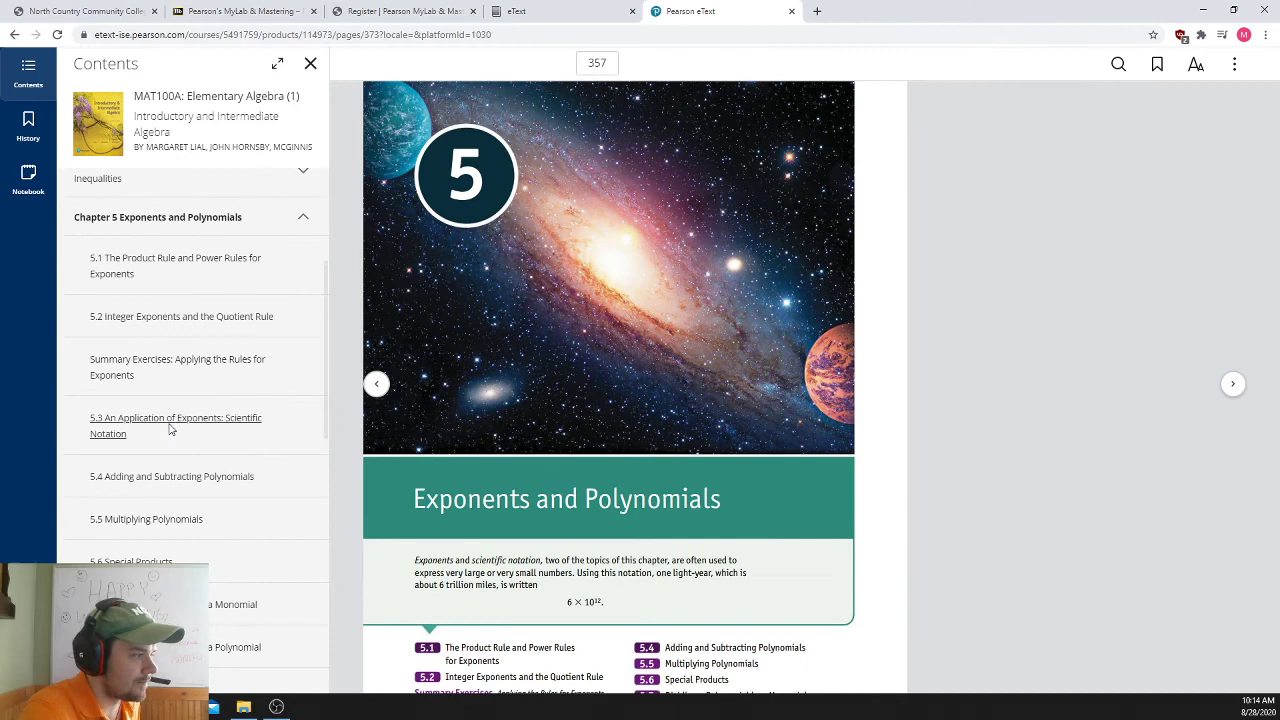
left_click(172, 428)
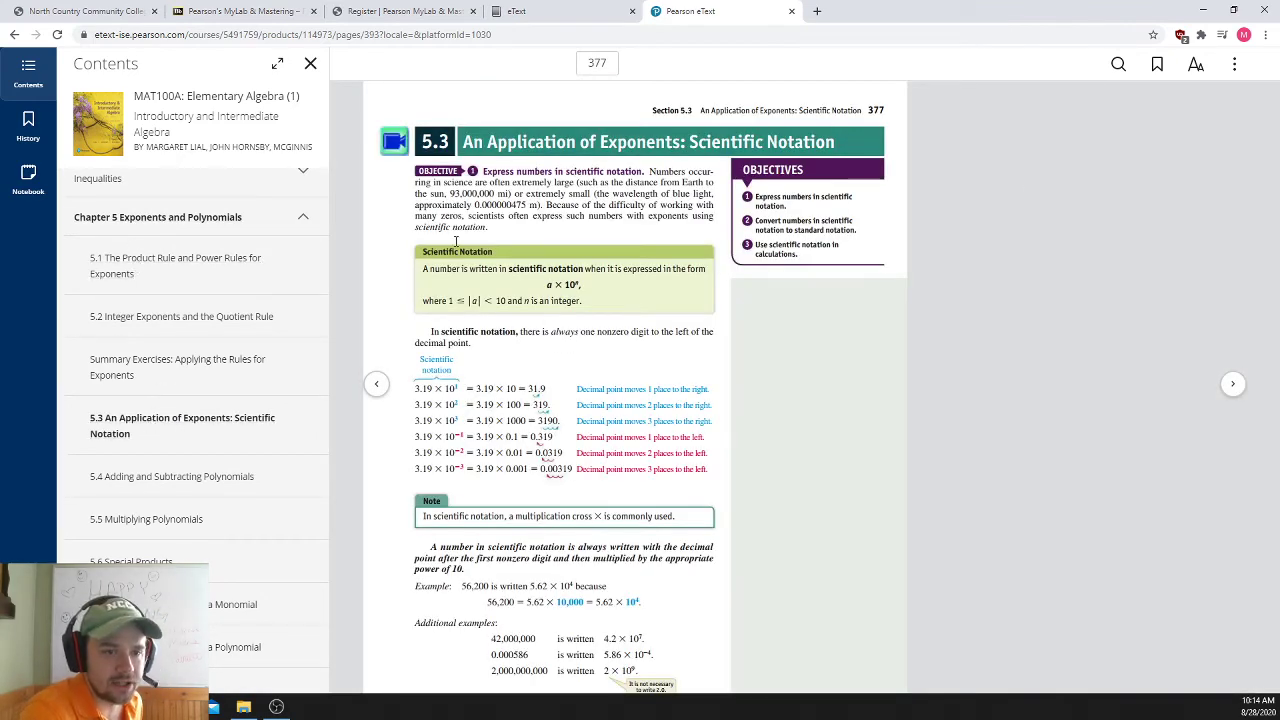
left_click(1234, 388)
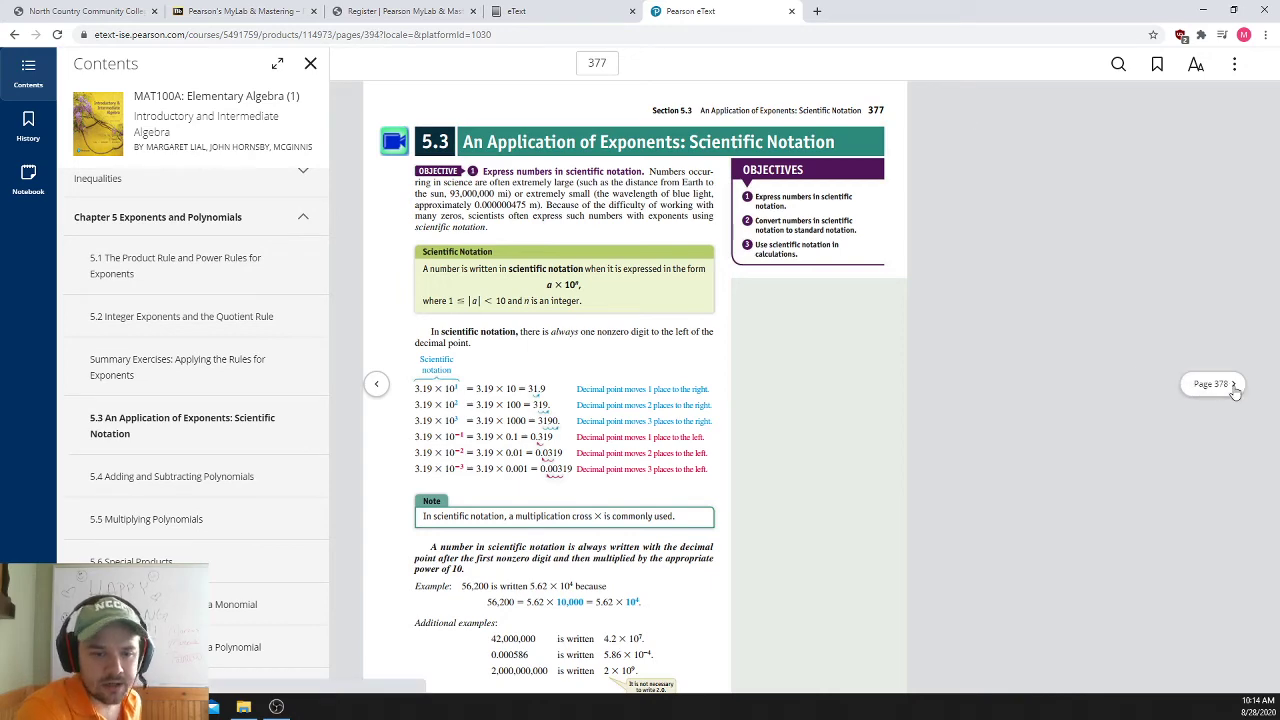
left_click(1234, 389)
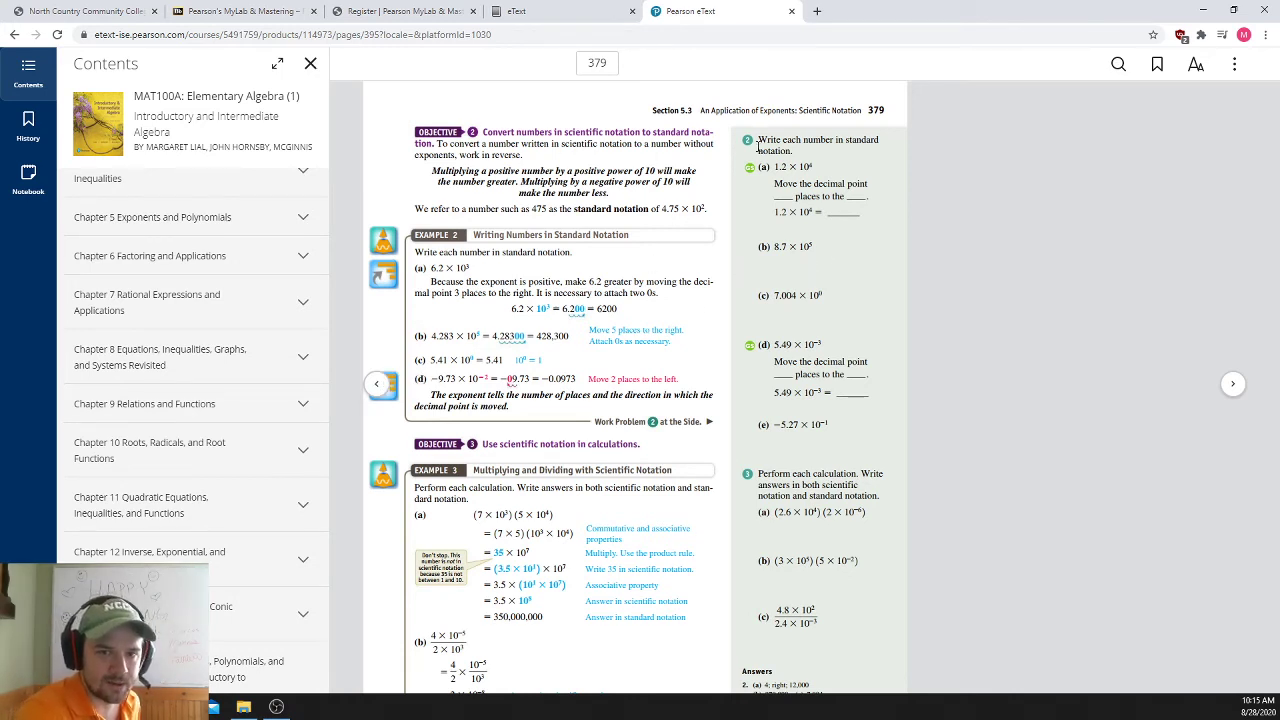
left_click(790, 12)
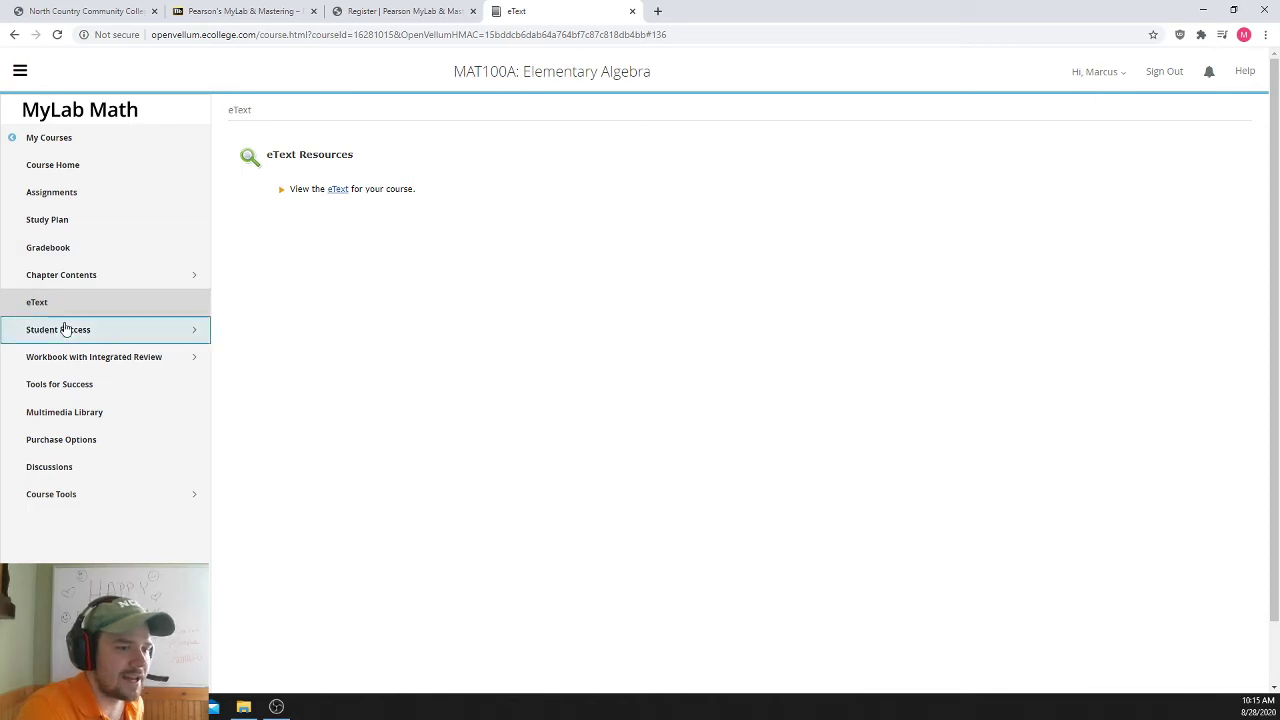
- Open Assignments to list the Getting Started homework due 09/14/20 at 11:59pm
left_click(86, 197)
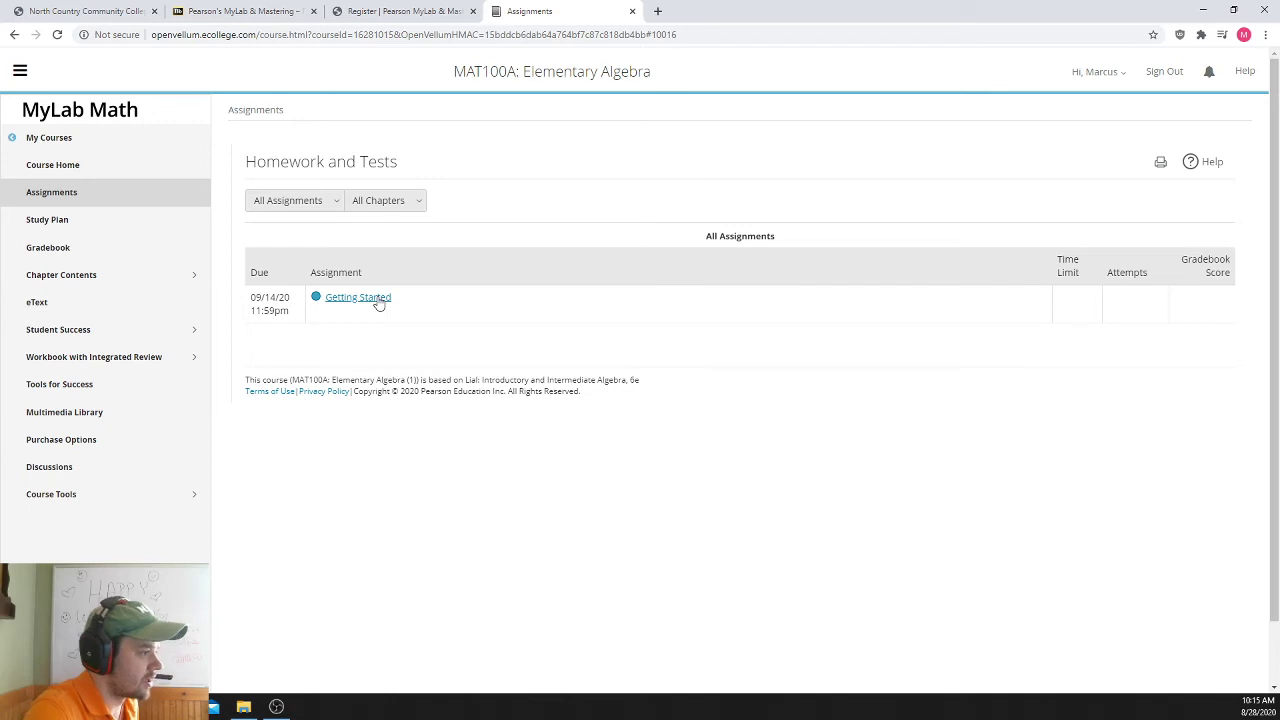
- Open Getting Started and review its due date, 0% score, unlimited attempts and 30% late penalty
left_click(377, 298)
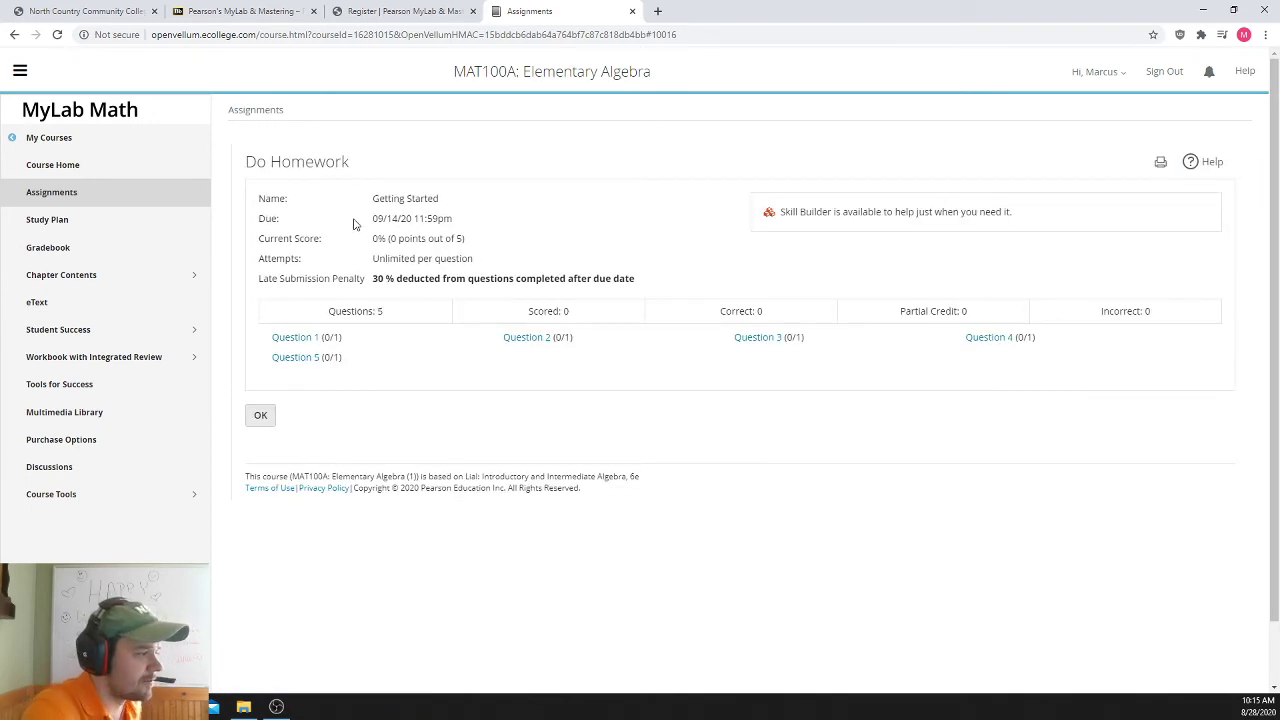
left_click_drag(374, 221, 452, 230)
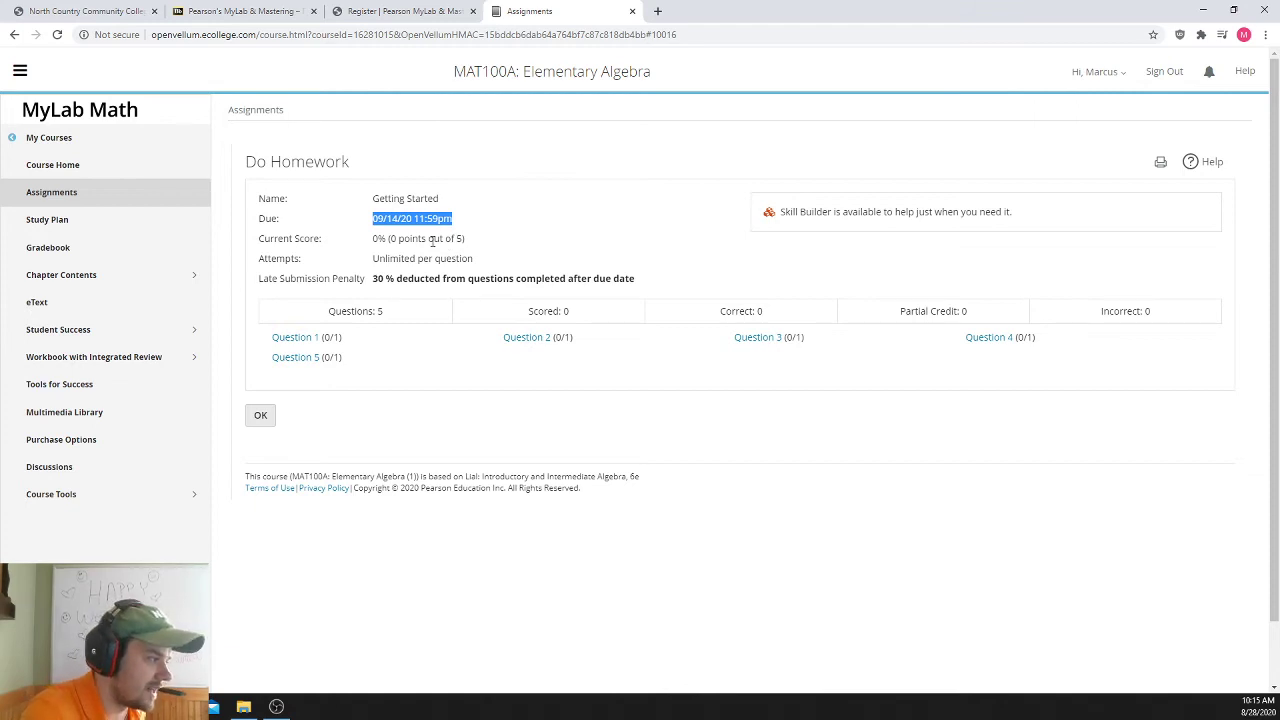
left_click_drag(373, 238, 388, 238)
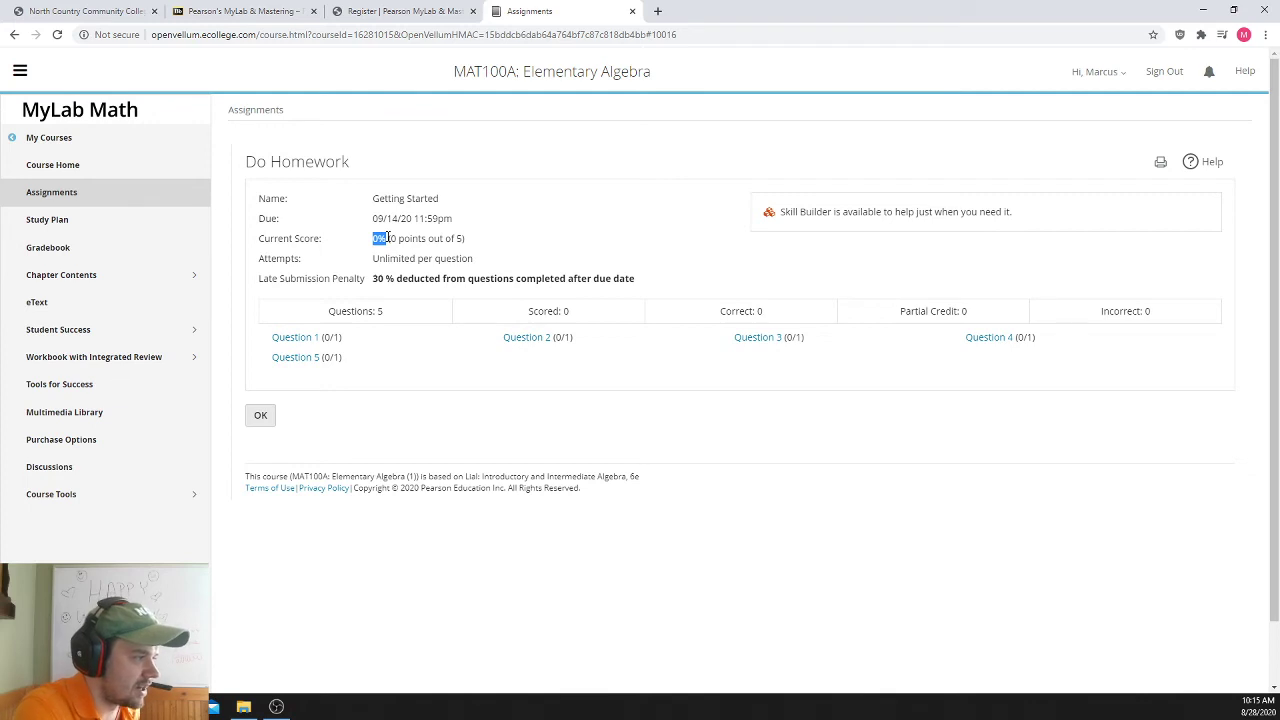
left_click_drag(392, 238, 462, 238)
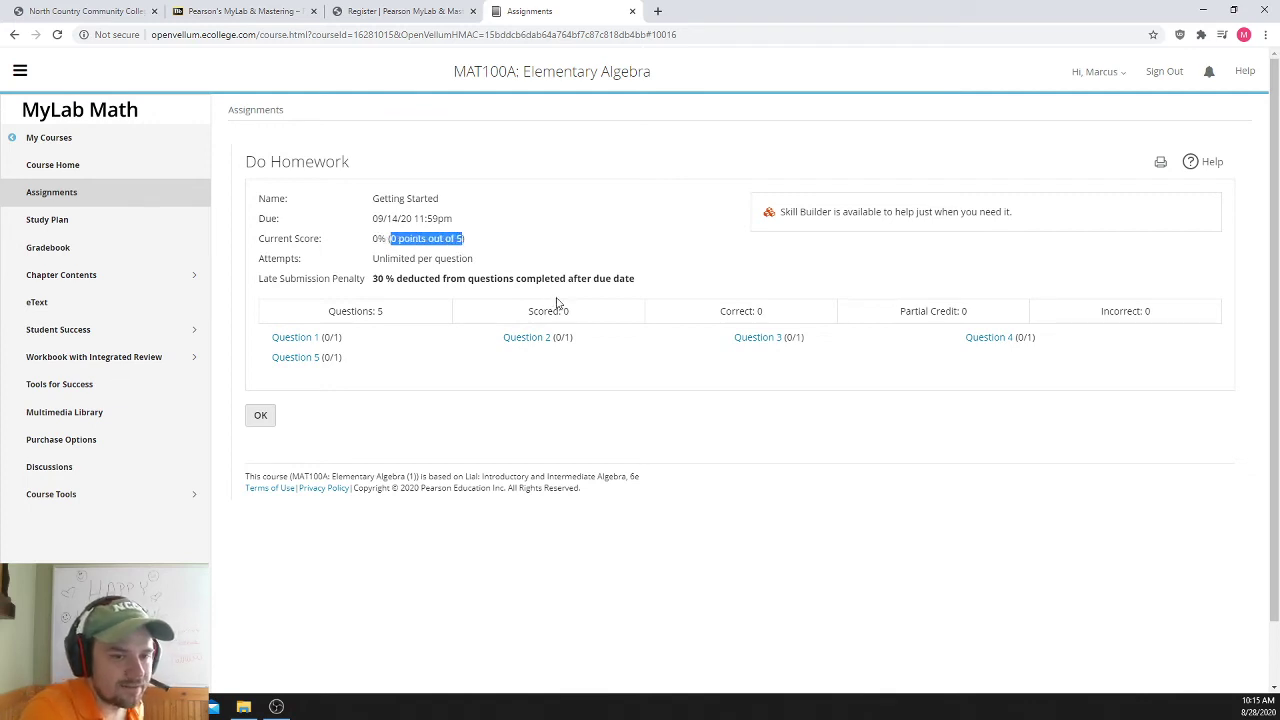
left_click_drag(257, 261, 483, 262)
left_click(483, 262)
left_click_drag(373, 258, 483, 262)
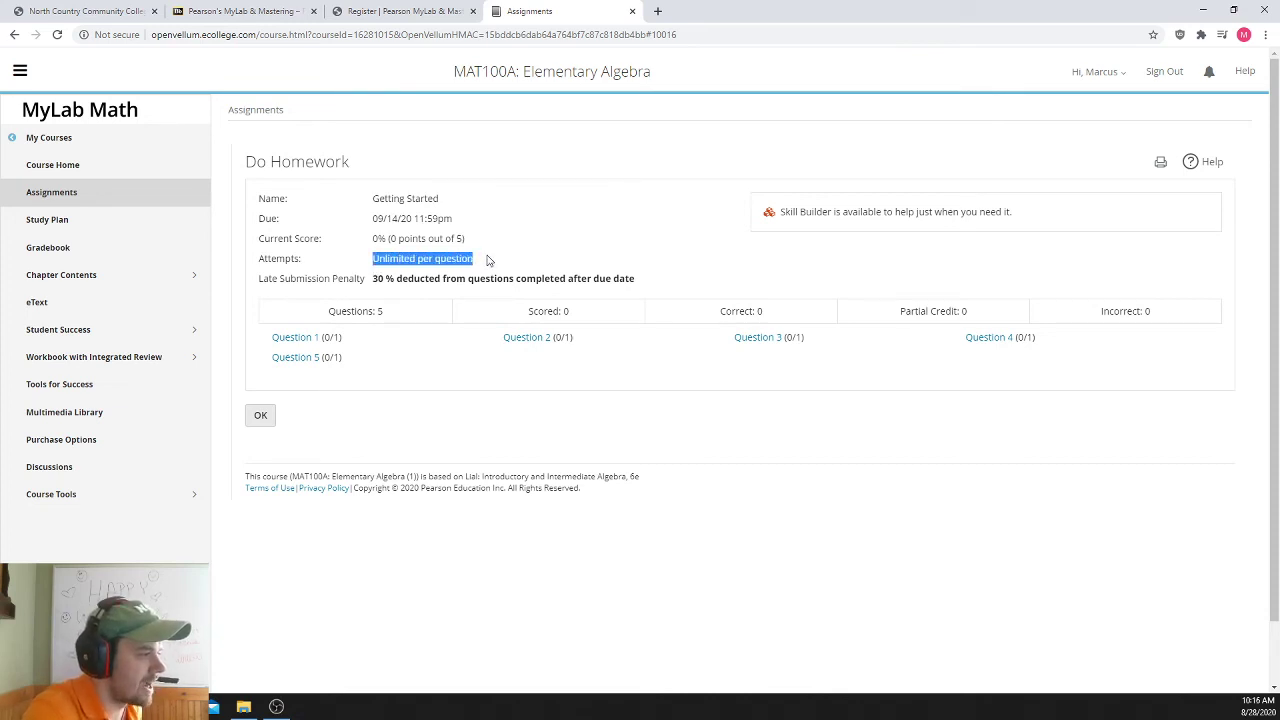
left_click_drag(253, 277, 370, 280)
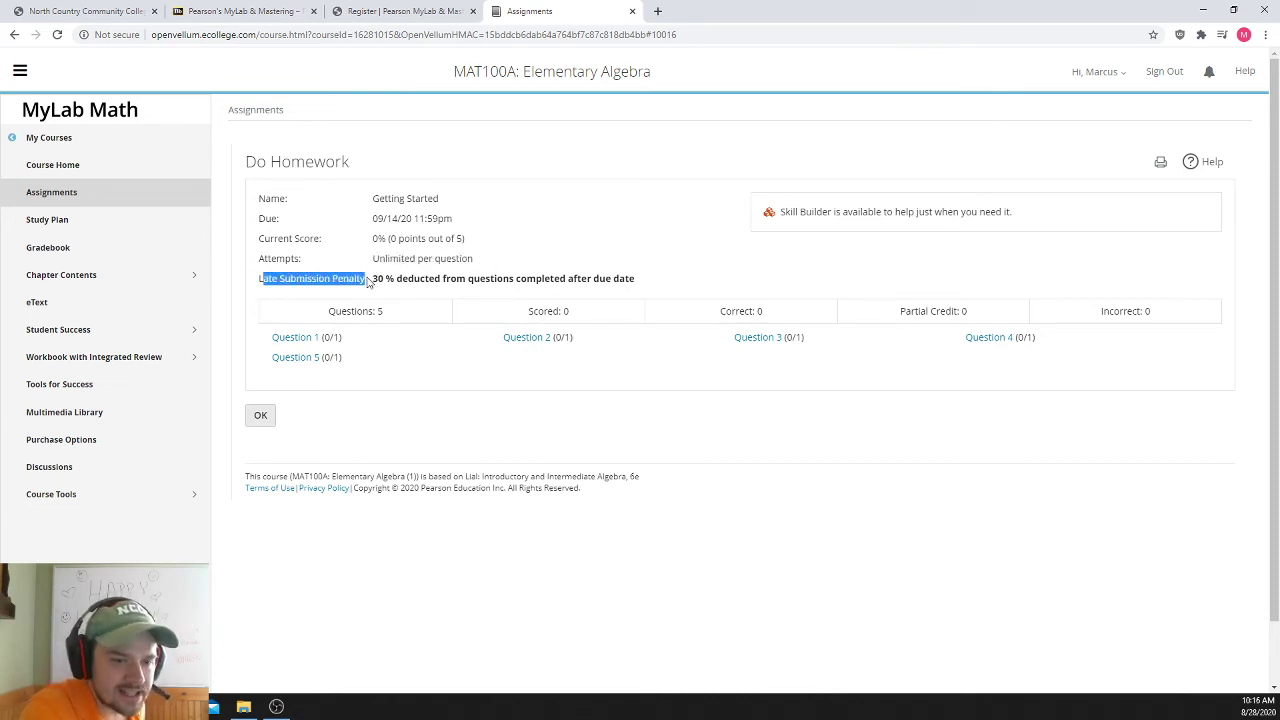
left_click(442, 281)
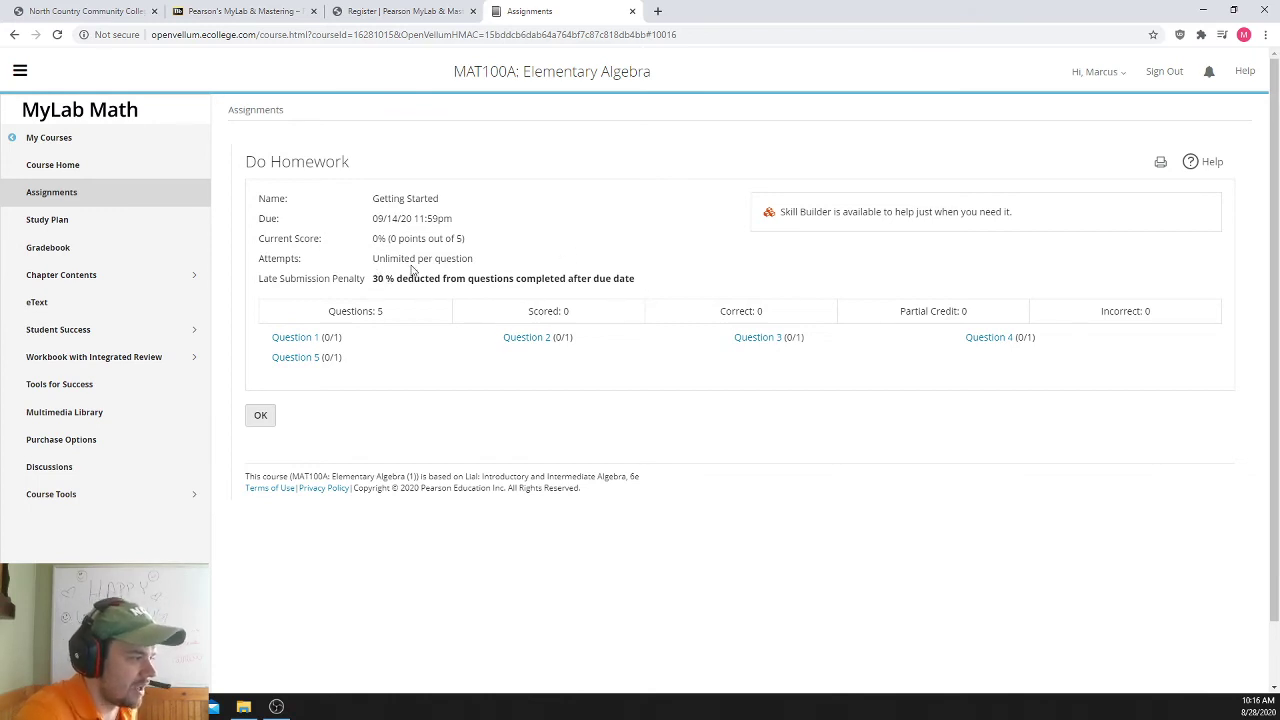
left_click_drag(374, 283, 643, 284)
left_click(643, 284)
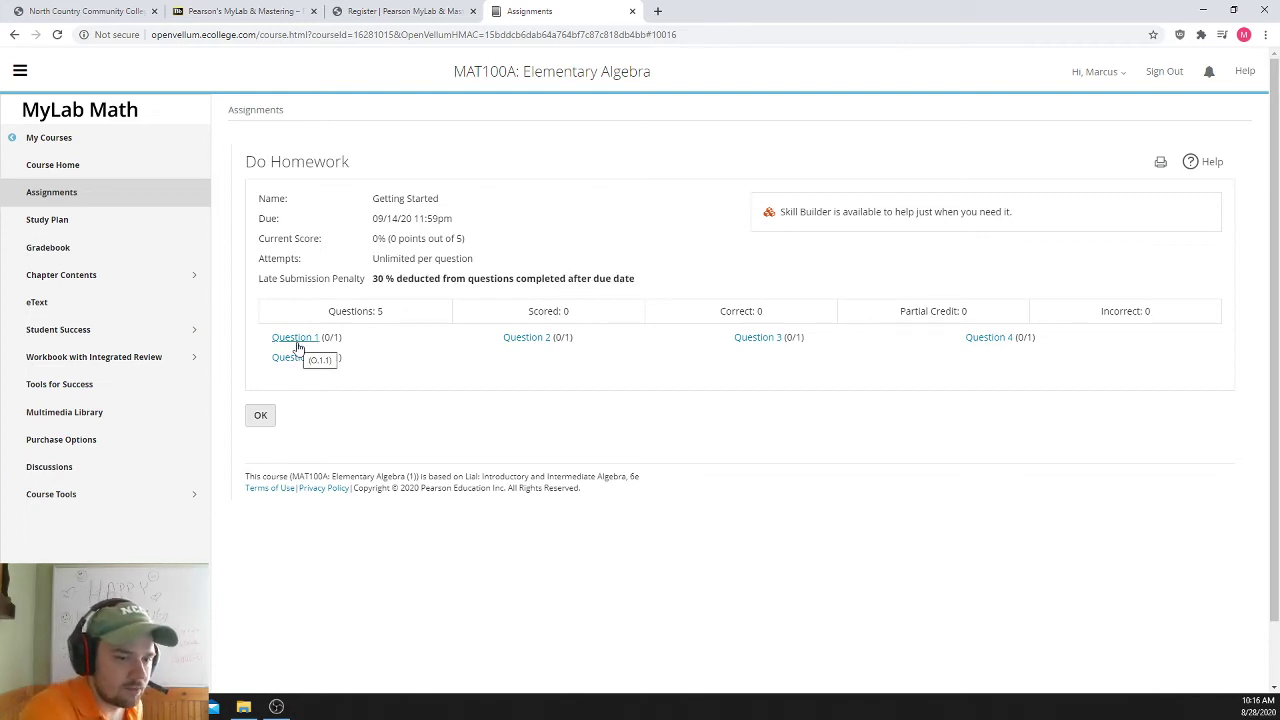
- Open Question 1 (O.1.1) and step through the instructions to the answer box
left_click(297, 340)
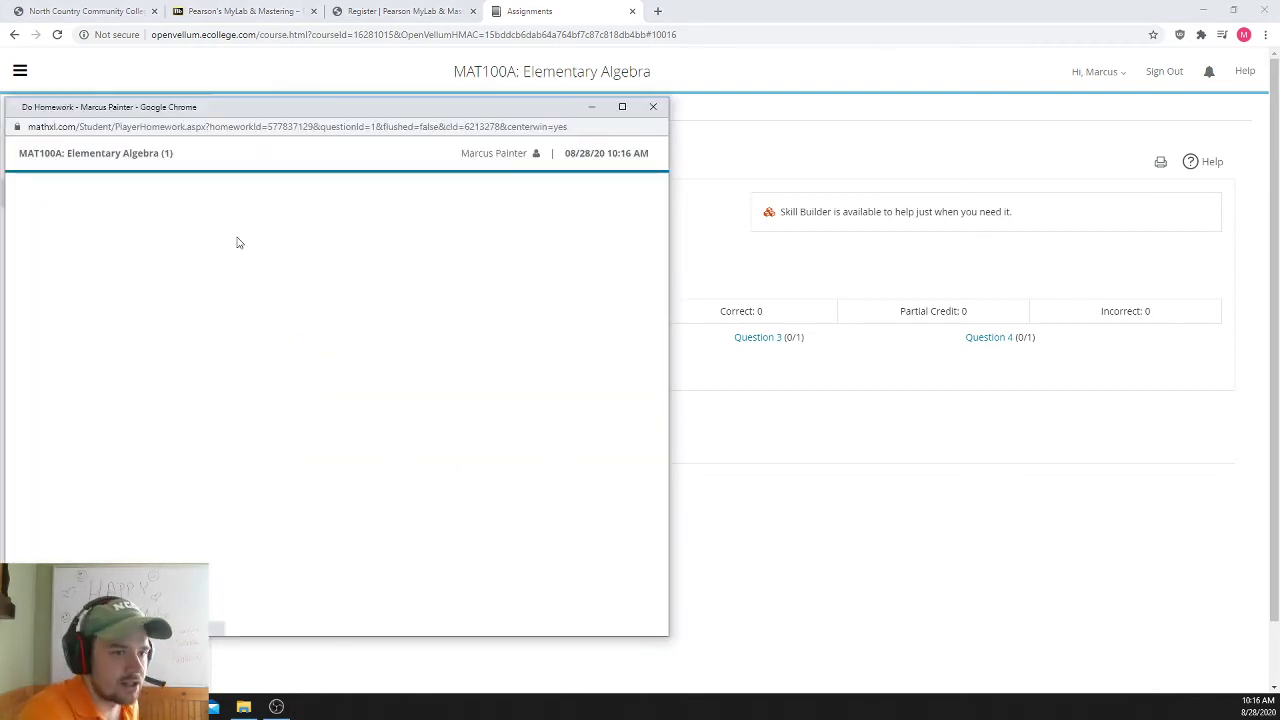
left_click_drag(180, 81, 424, 85)
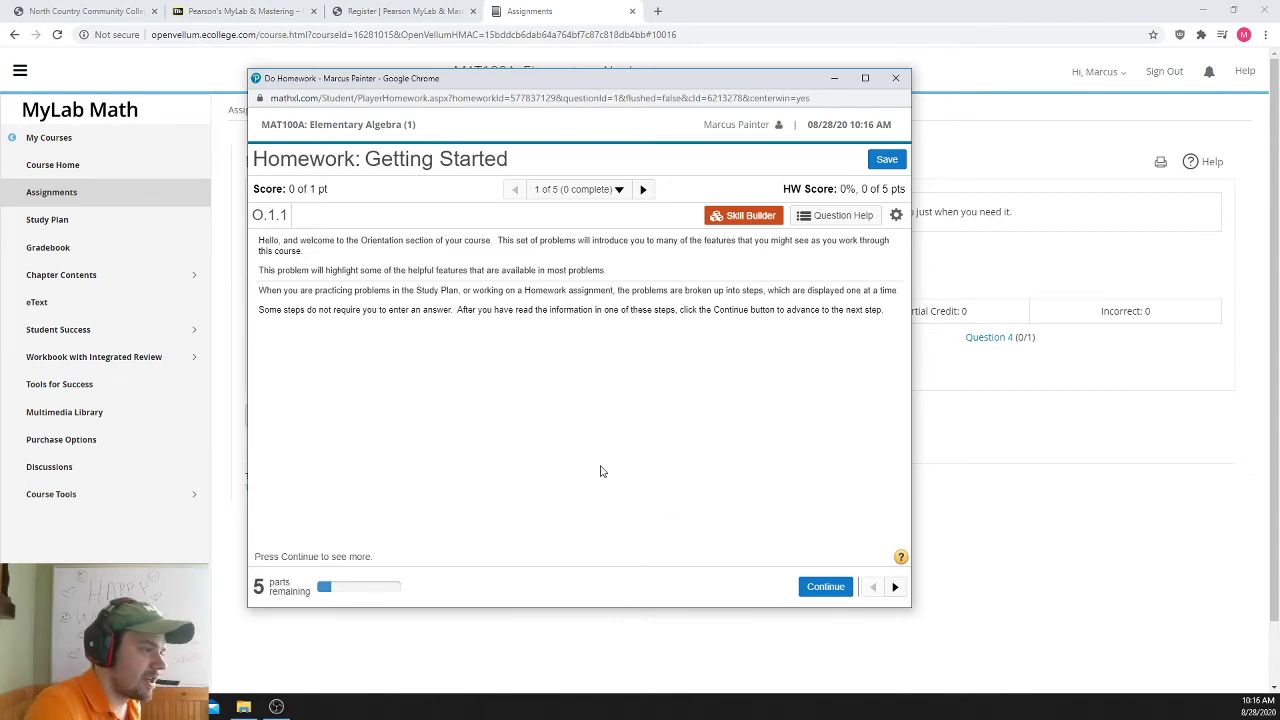
left_click(838, 594)
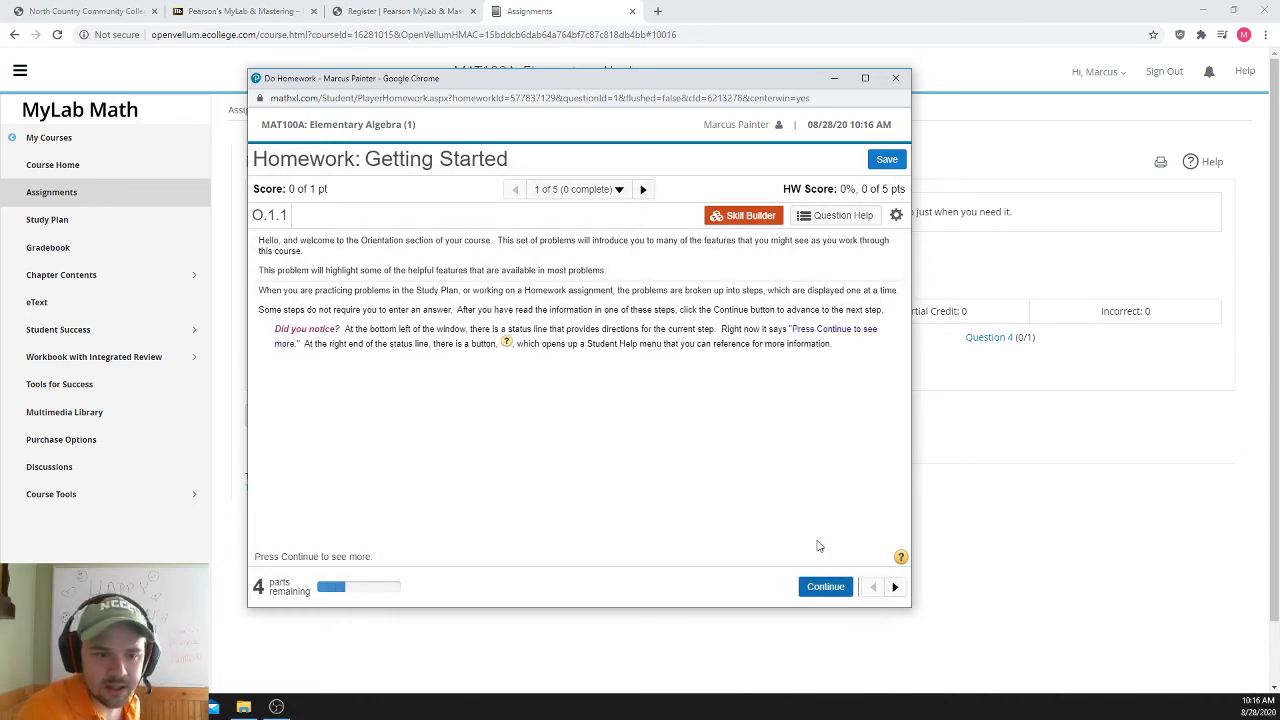
left_click(820, 588)
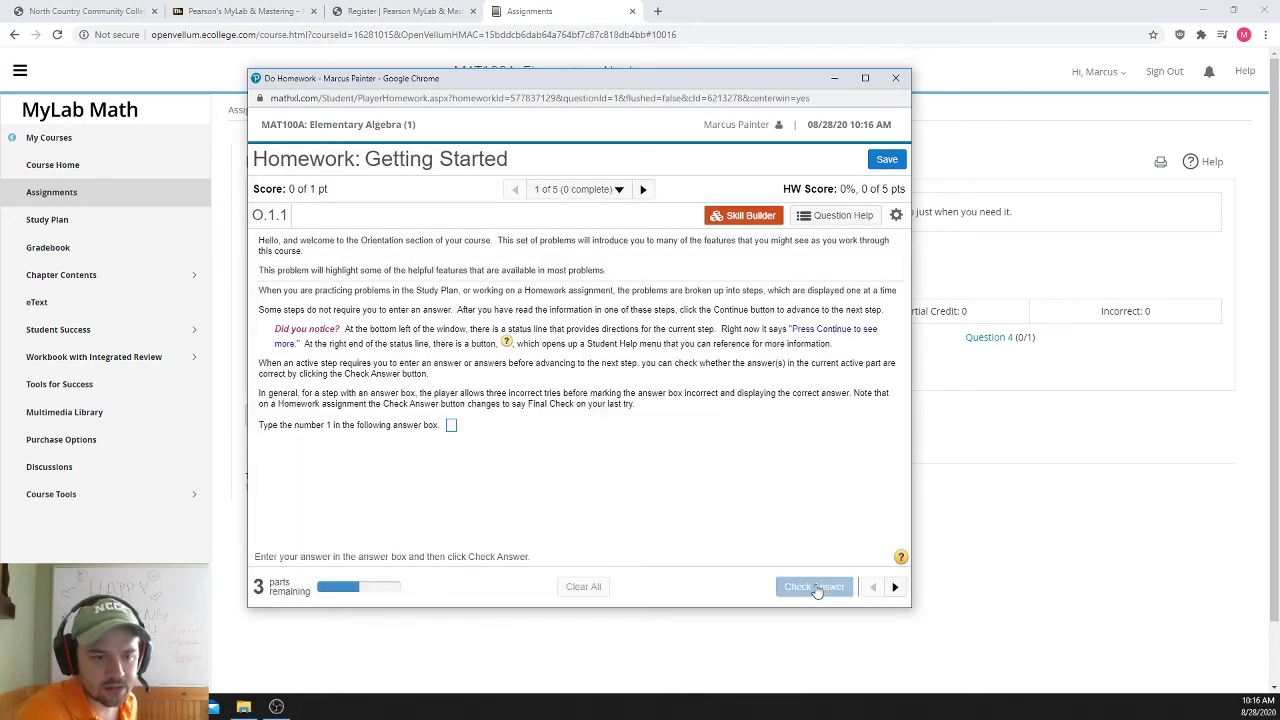
- Enter 1 in the answer box, get it marked correct, and continue to the popup step
left_click(452, 427)
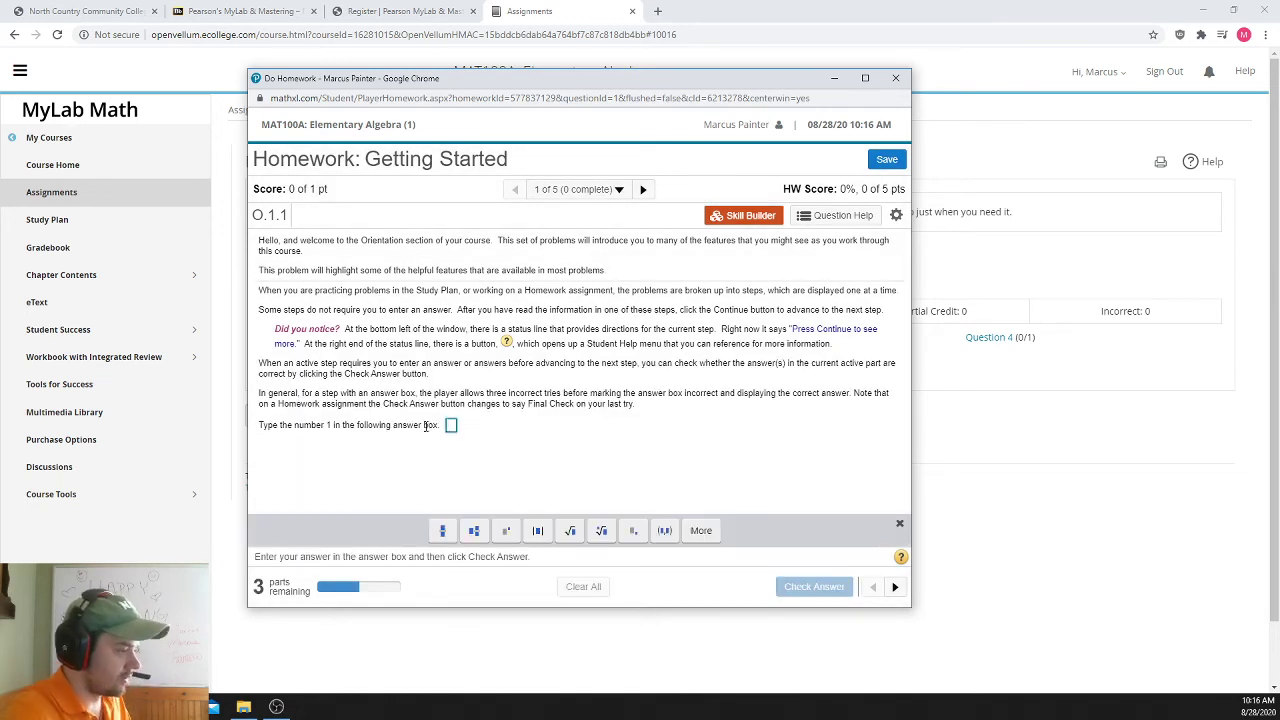
type("1")
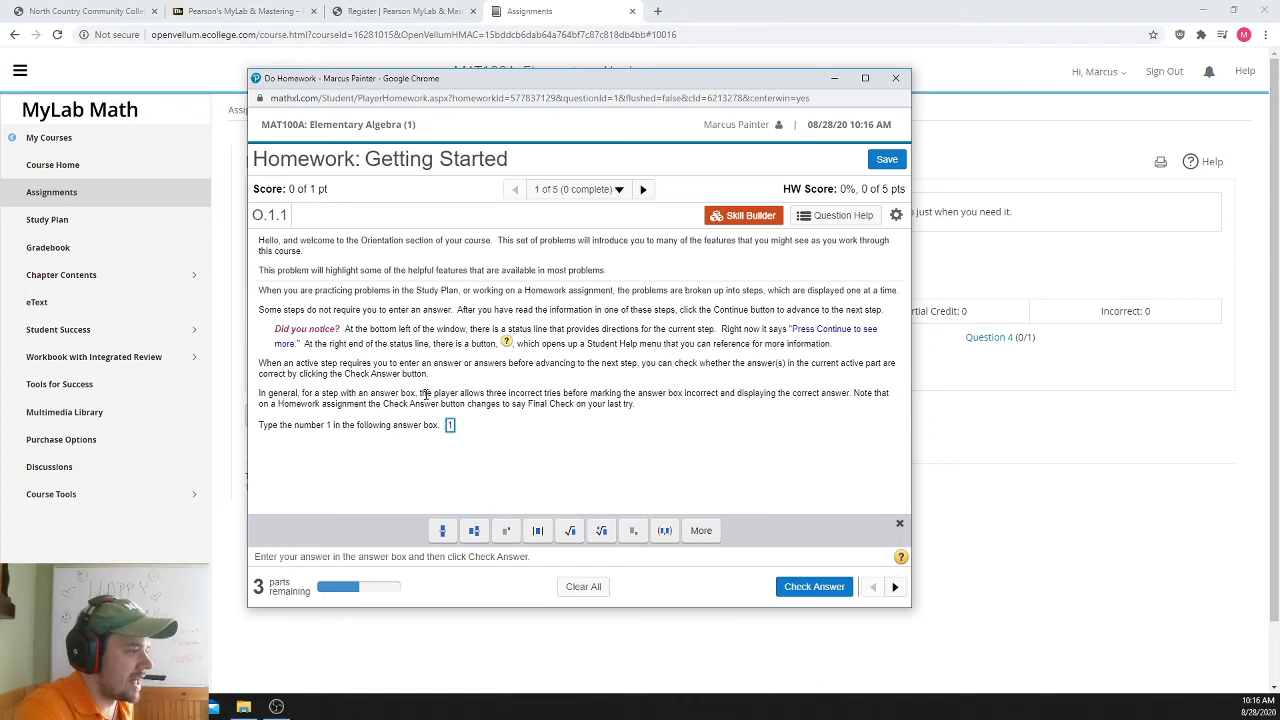
left_click_drag(426, 395, 460, 449)
left_click(465, 450)
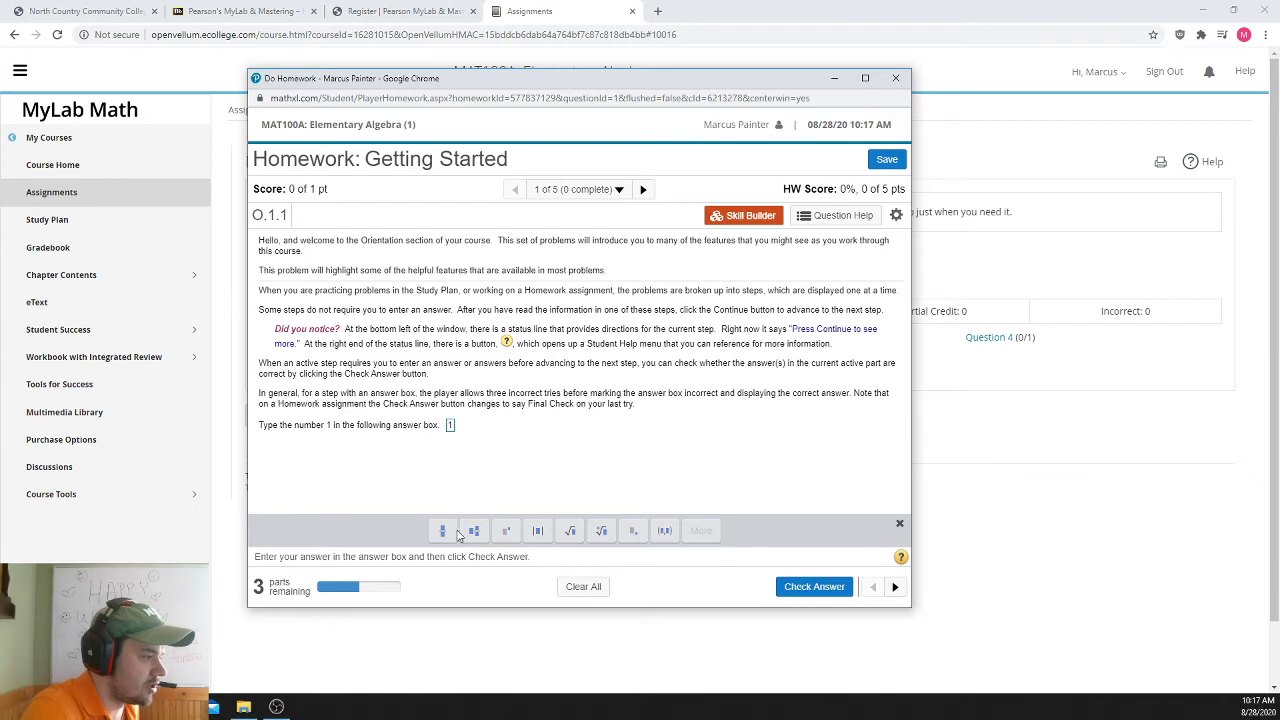
left_click(814, 590)
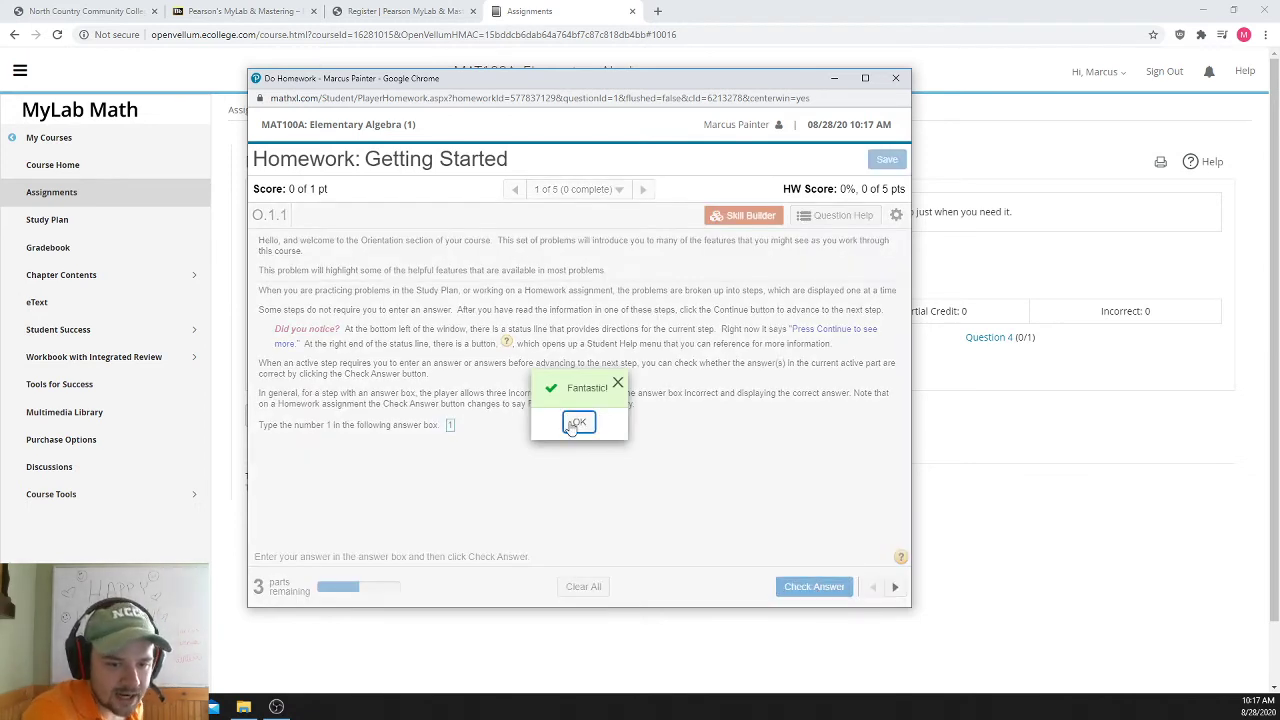
left_click(578, 421)
left_click(825, 586)
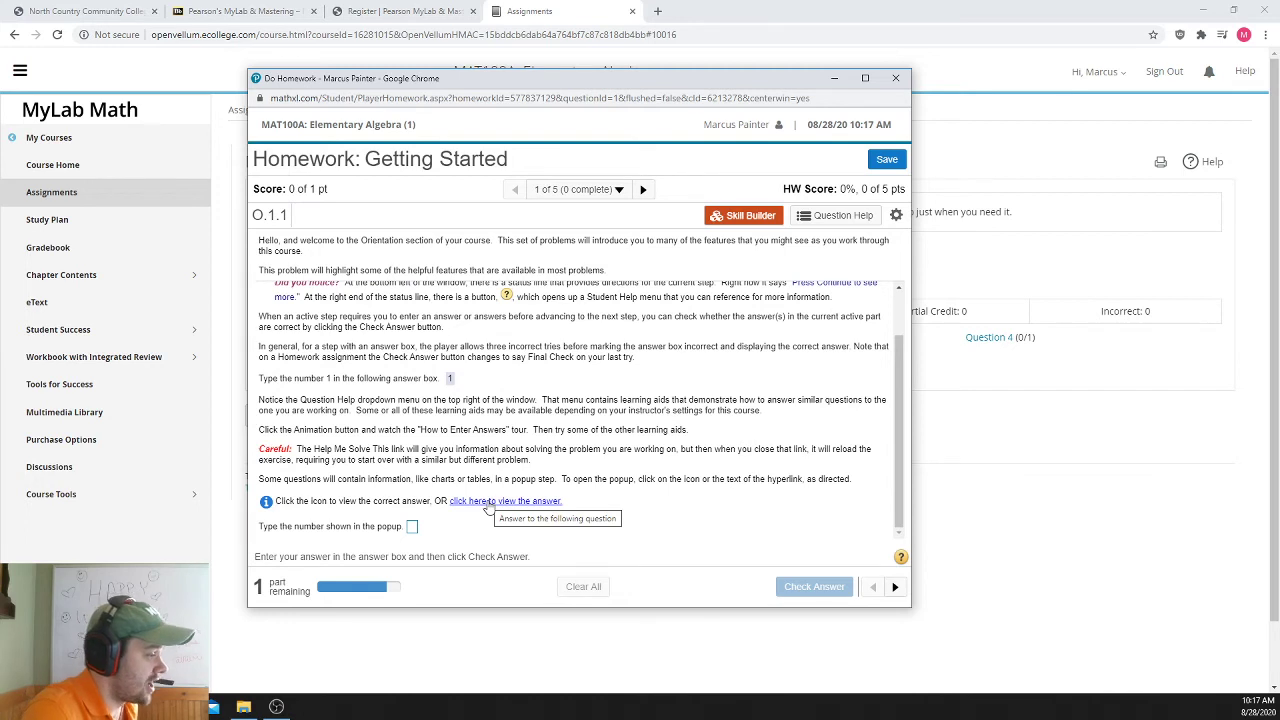
- View the popup's answer, enter 3, and get it marked correct for a 20% score
left_click(488, 503)
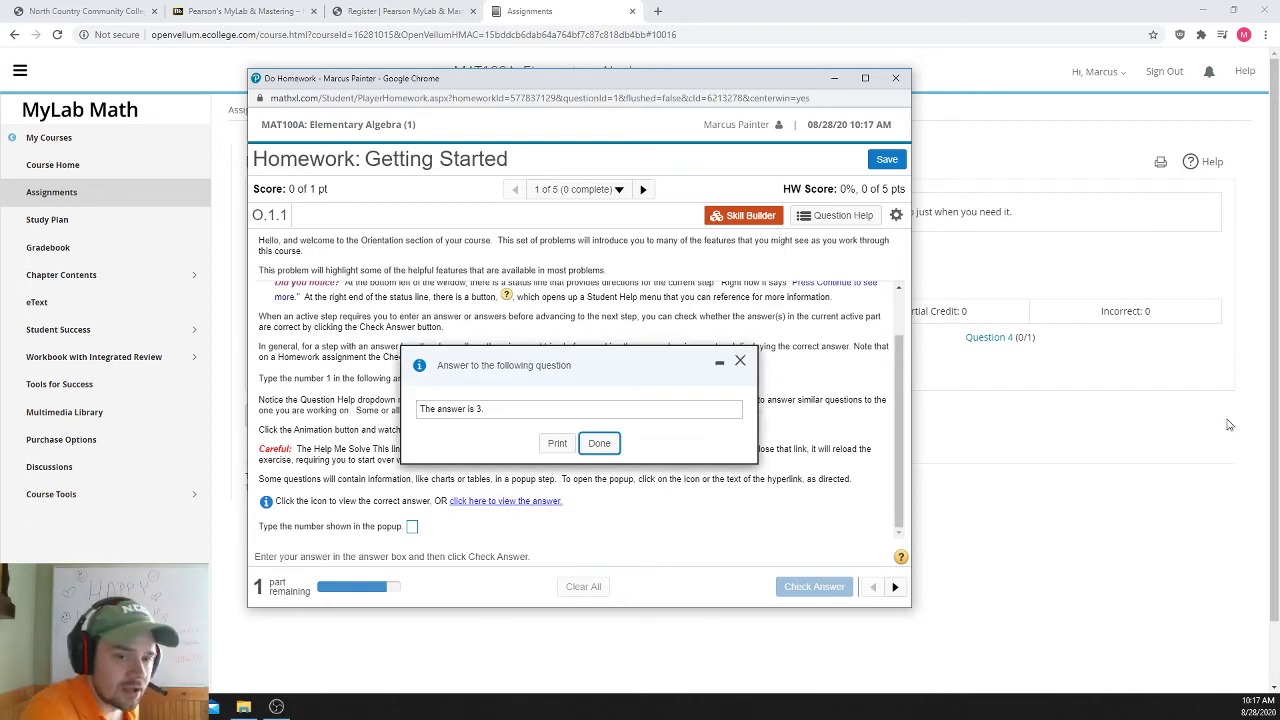
left_click(599, 443)
left_click(416, 526)
type("3")
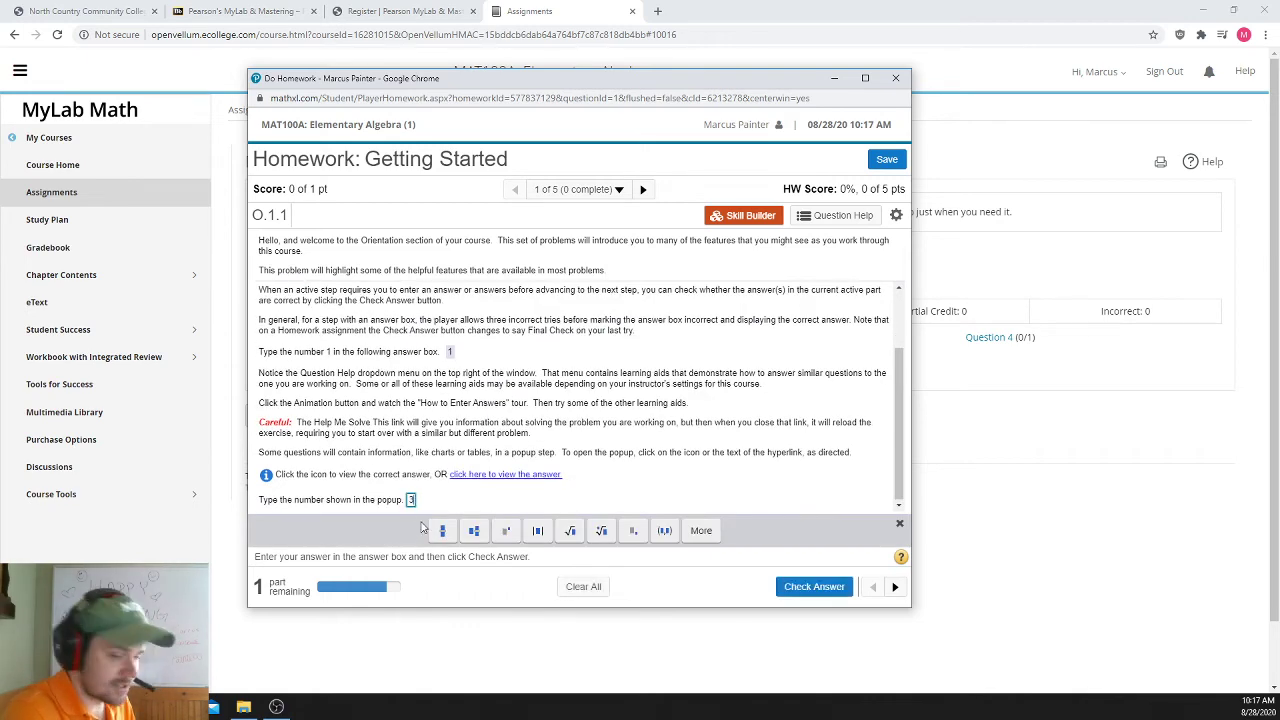
left_click(815, 587)
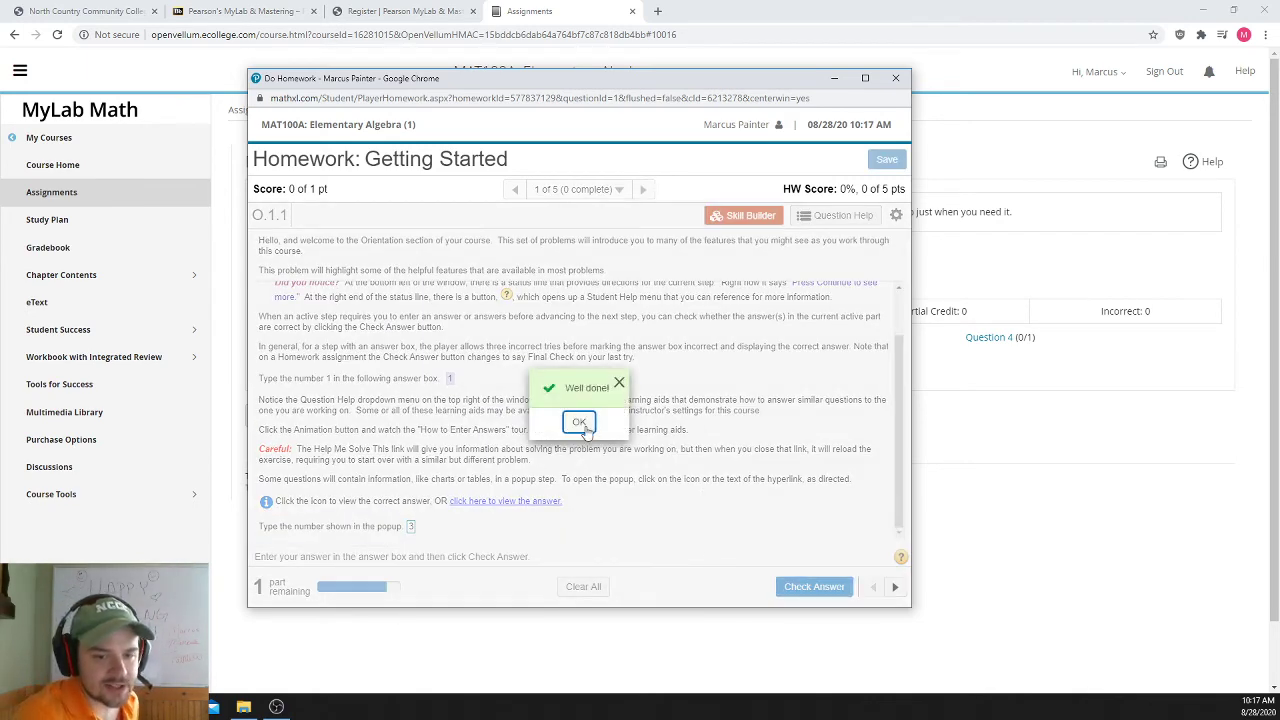
left_click(579, 422)
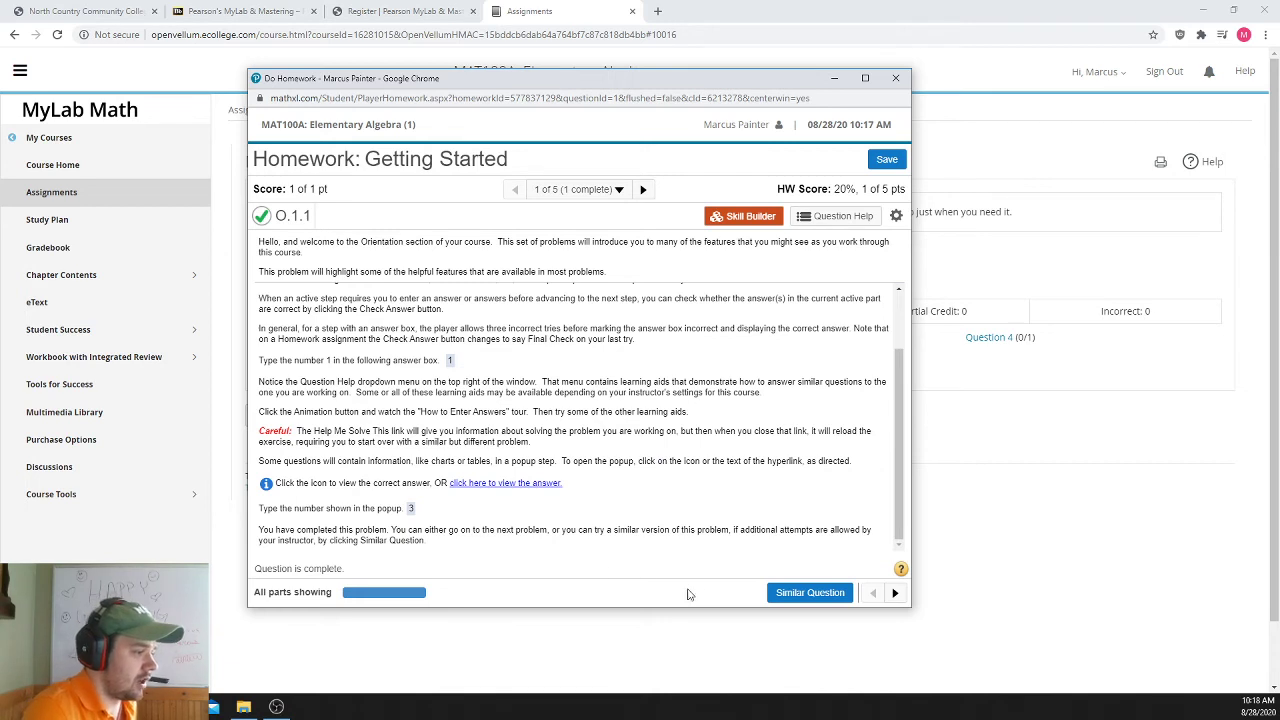
left_click(895, 594)
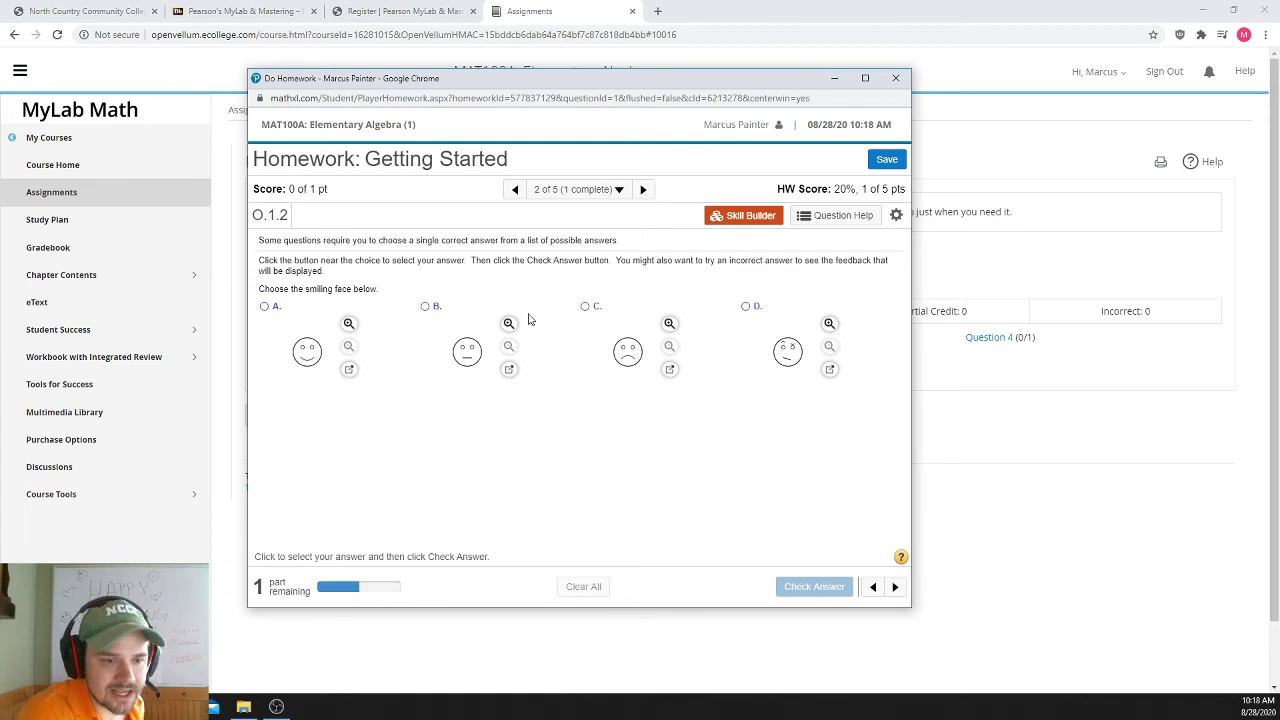
- Choose option A, the smiling face, and get it marked correct, raising the score to 40%
left_click(264, 306)
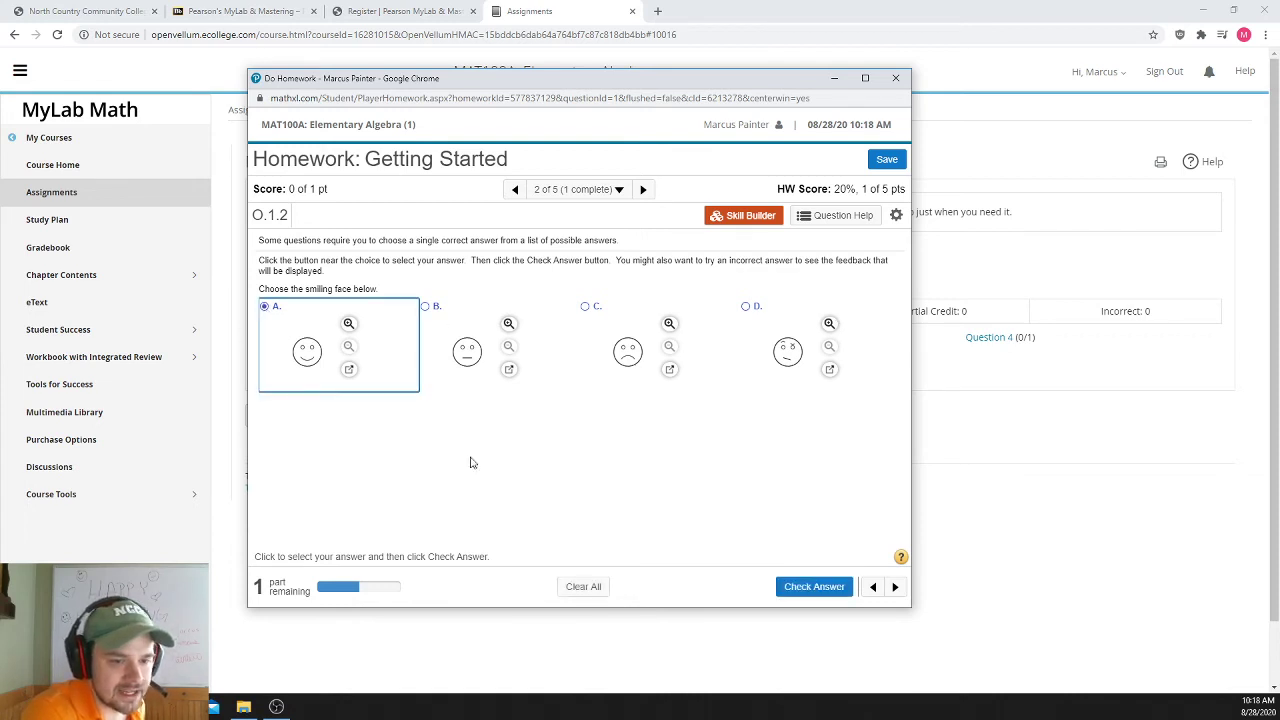
left_click(811, 587)
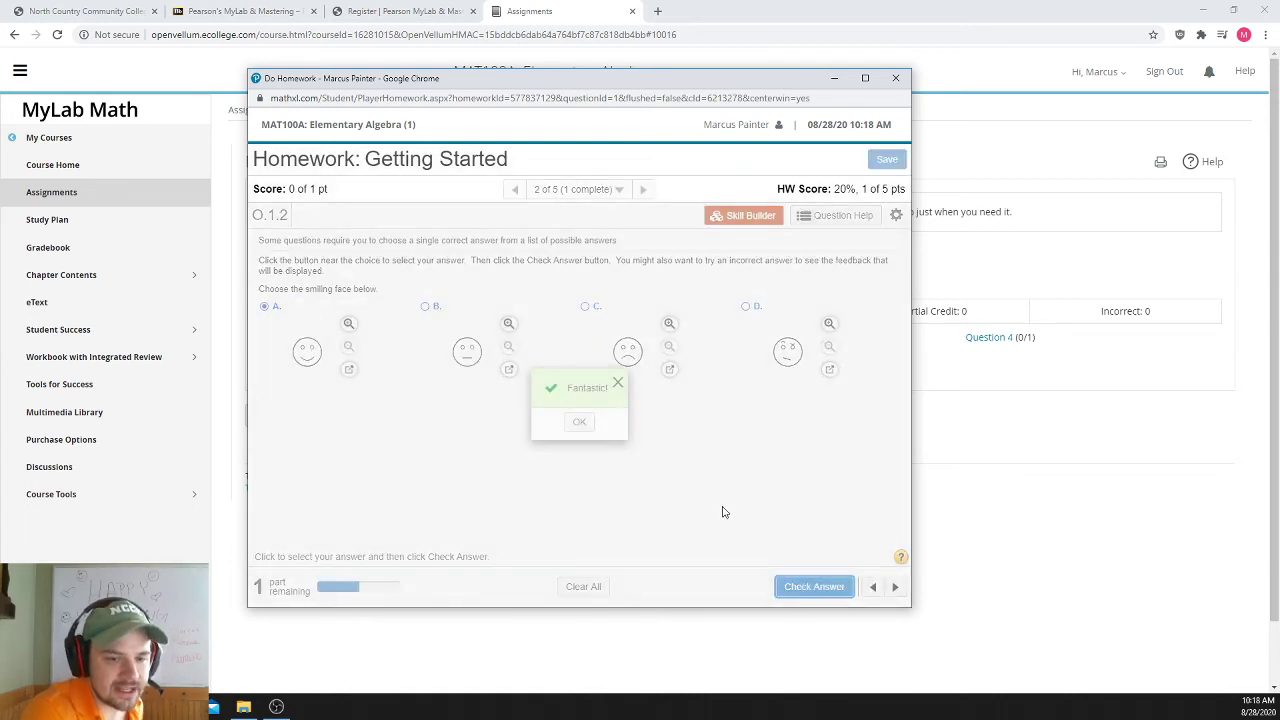
left_click(586, 425)
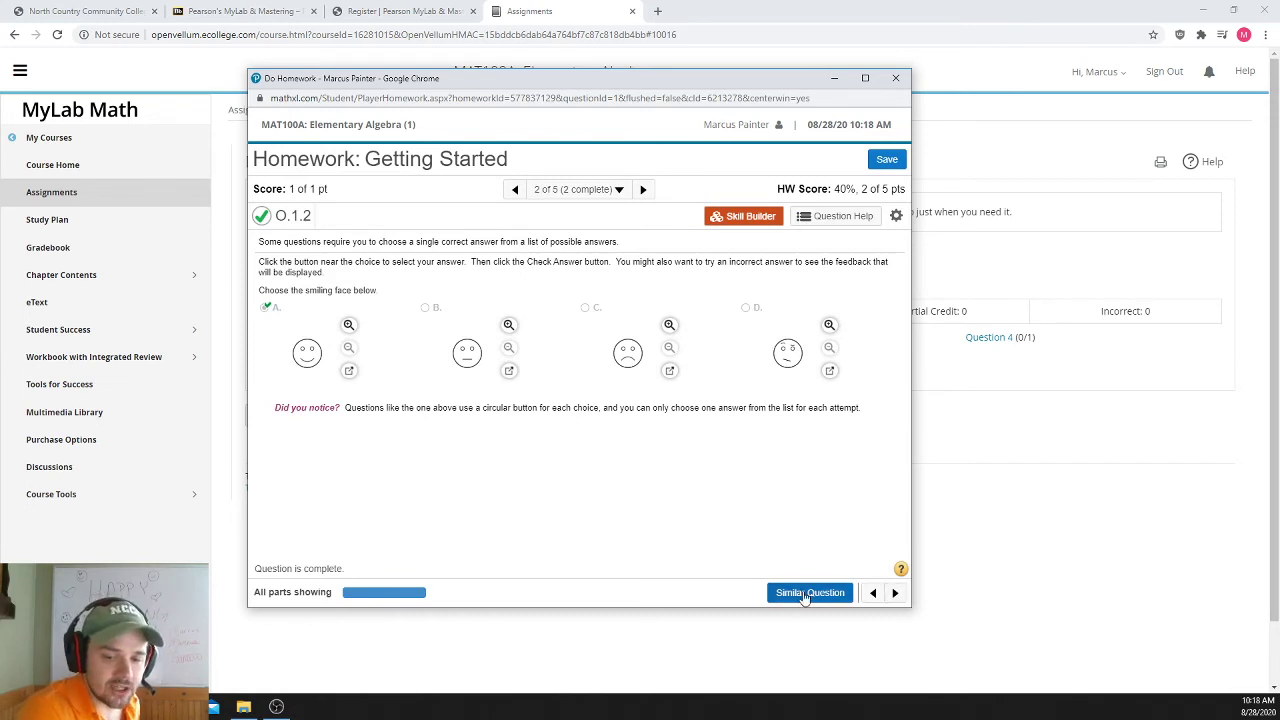
left_click(896, 593)
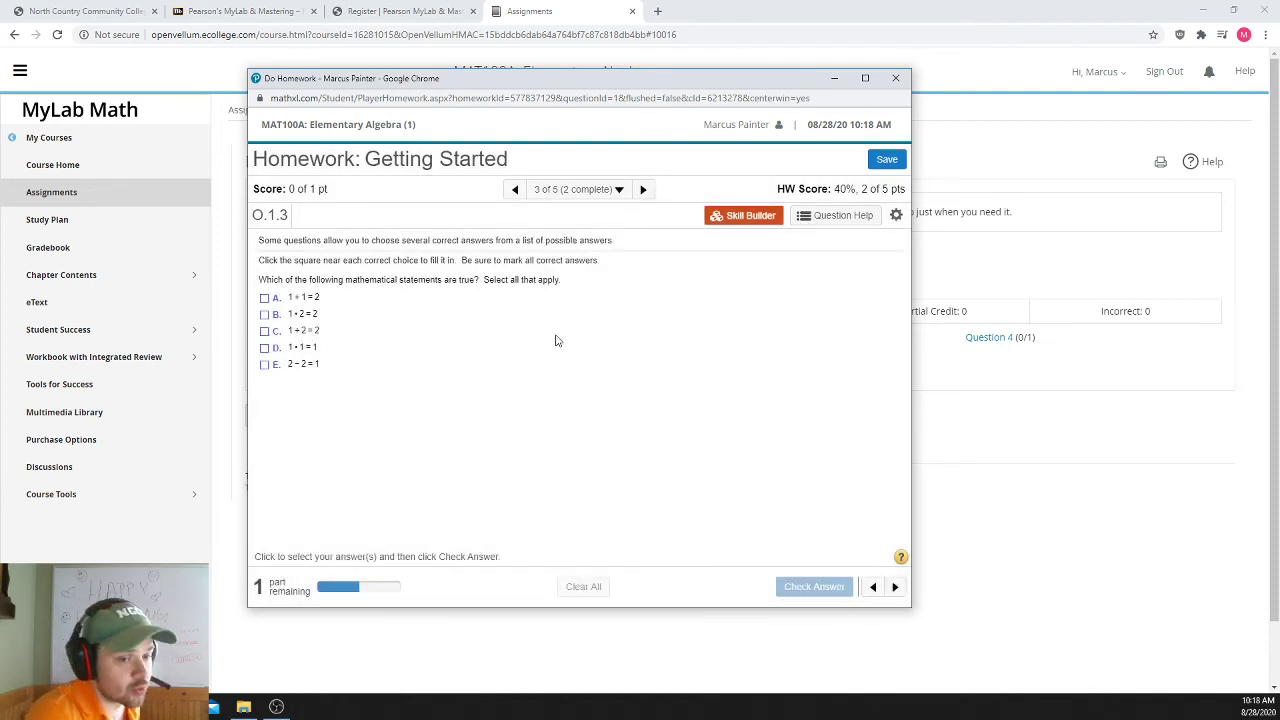
- Select true statements A, B and D (1 + 1 = 2, 1 • 2 = 2, 1 • 1 = 1) and get them marked correct
left_click(264, 298)
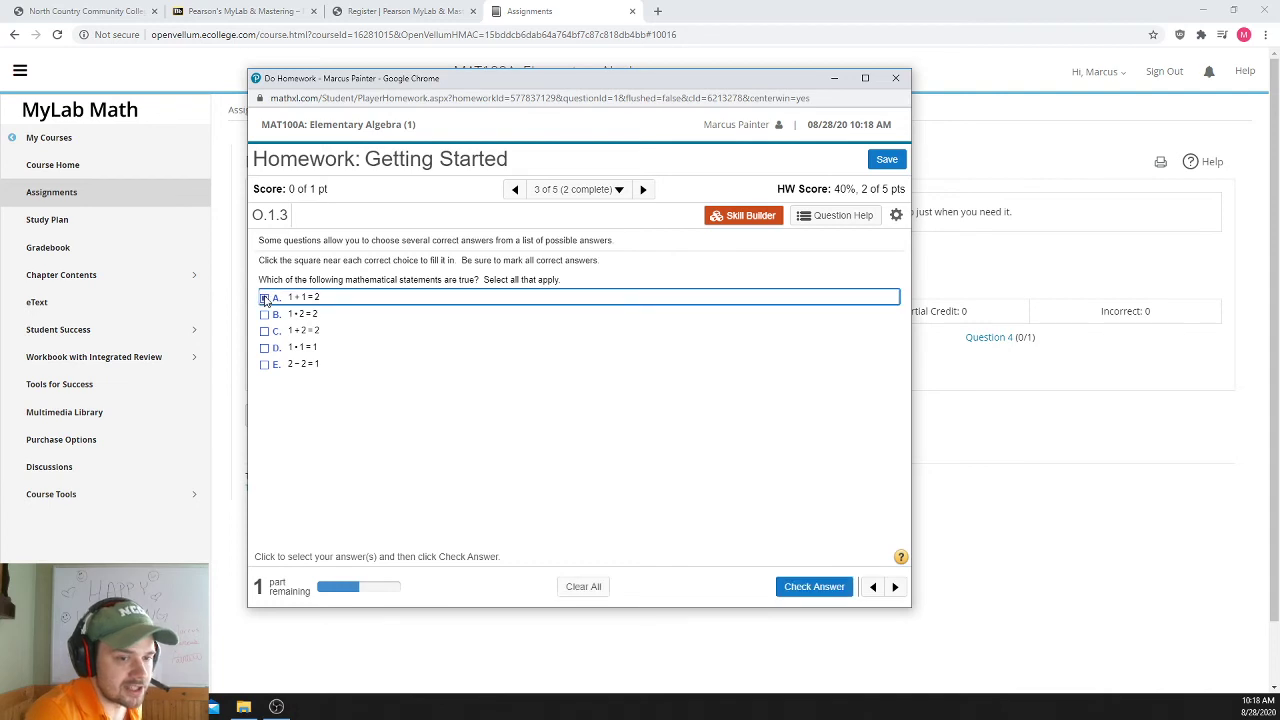
left_click(265, 315)
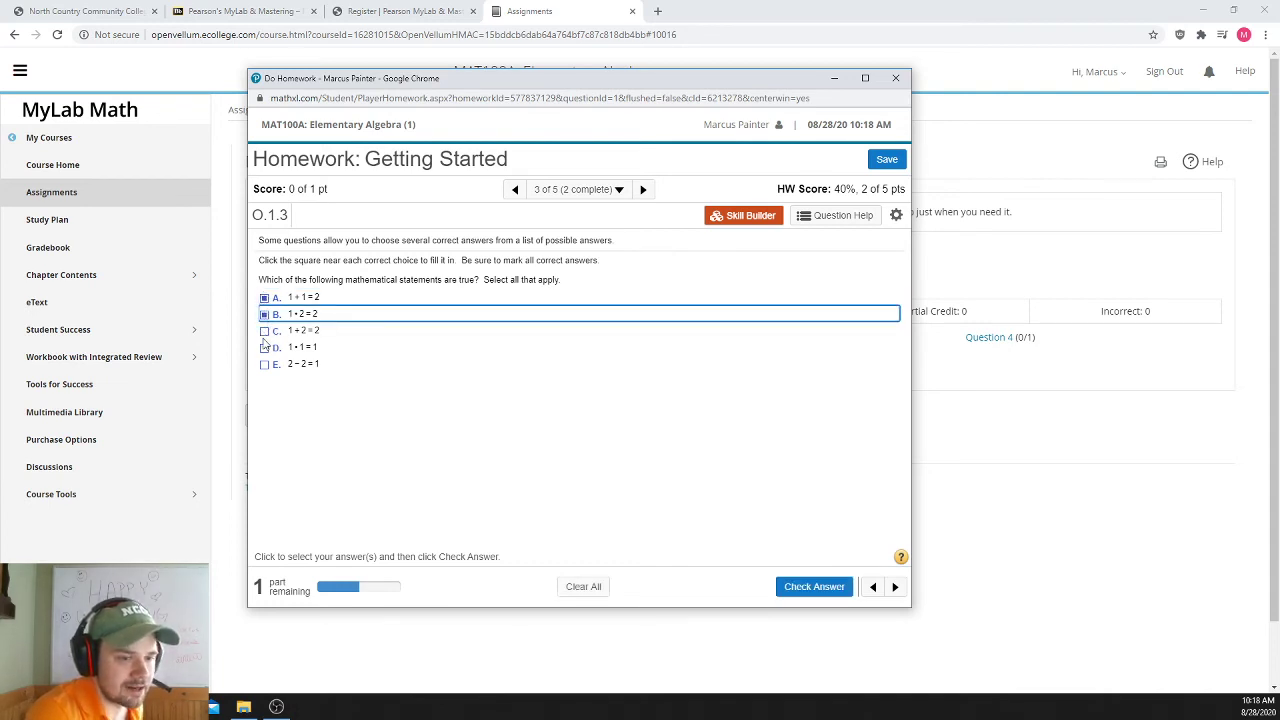
left_click(265, 348)
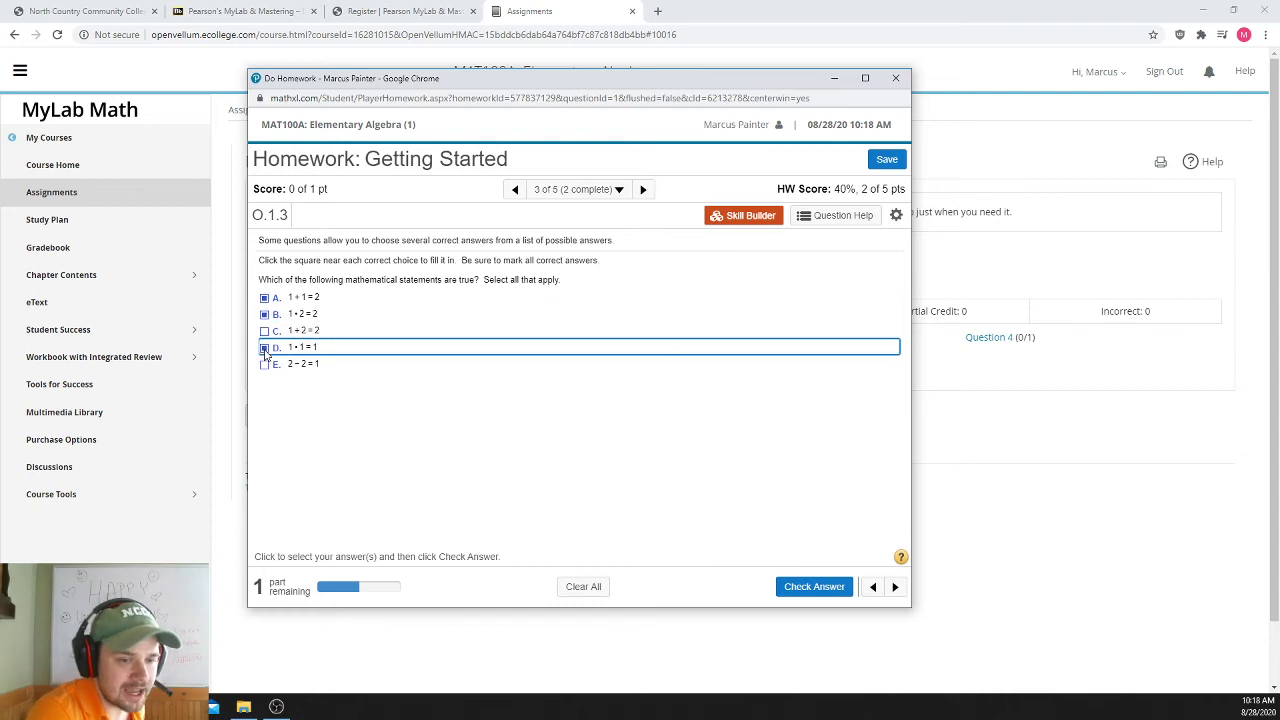
left_click(640, 520)
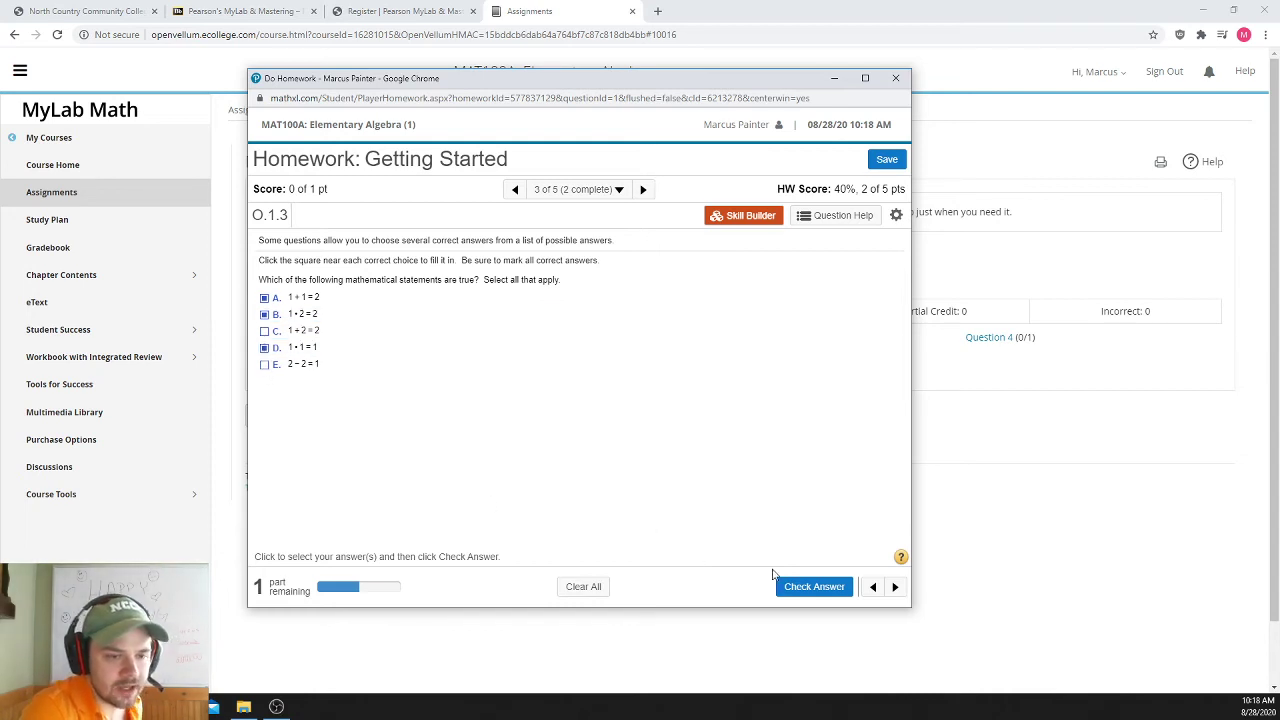
left_click(799, 587)
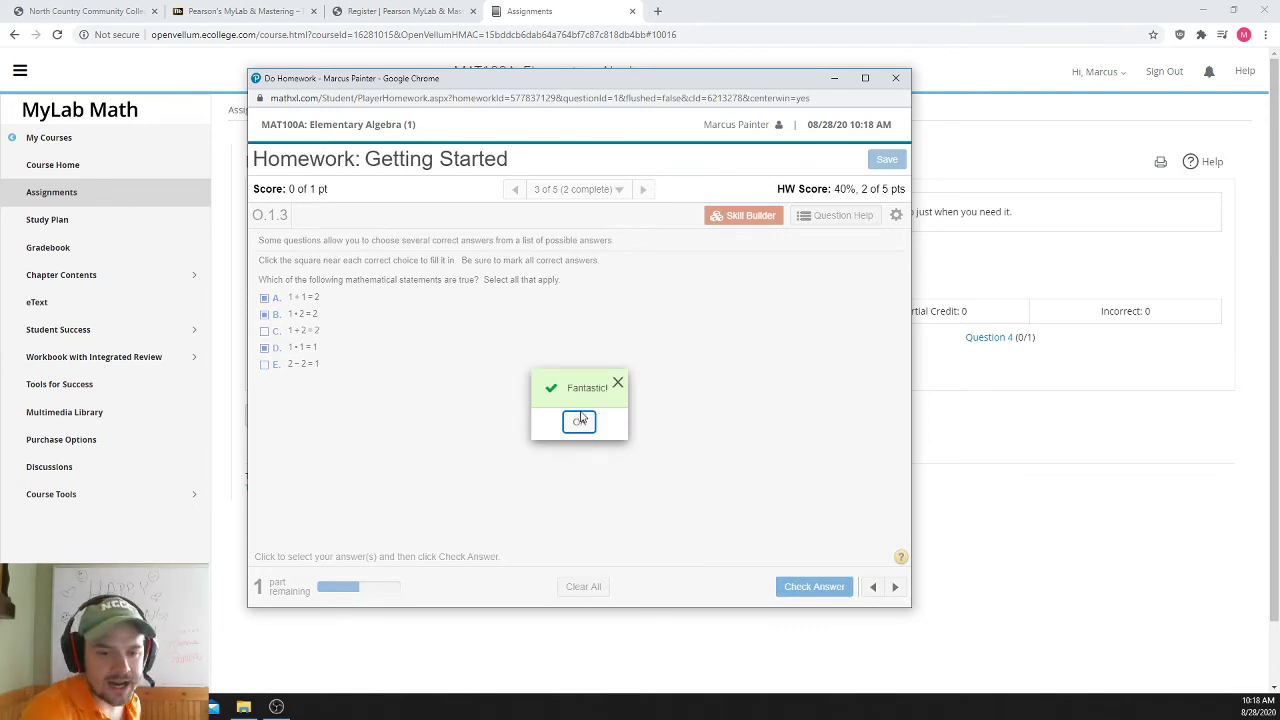
left_click(580, 420)
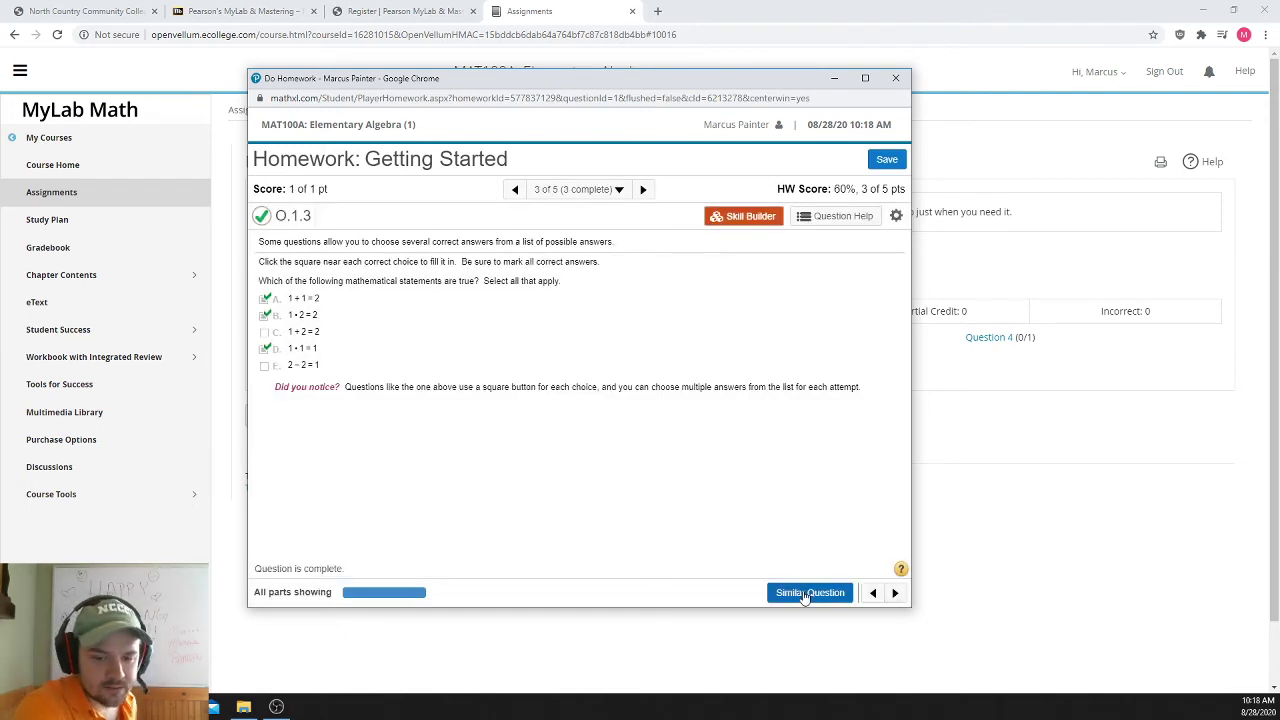
left_click(895, 594)
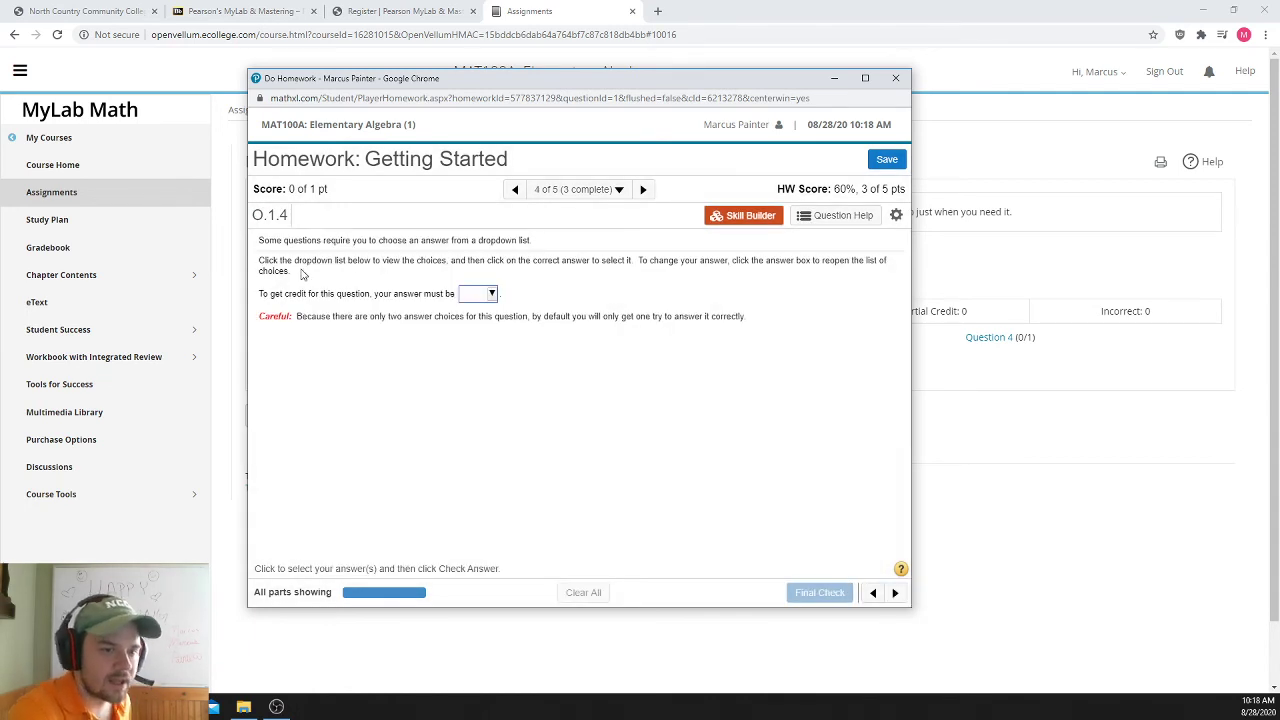
- Choose 'correct' in question 4's dropdown, submit it with Final Check, and move to question 5
left_click(492, 294)
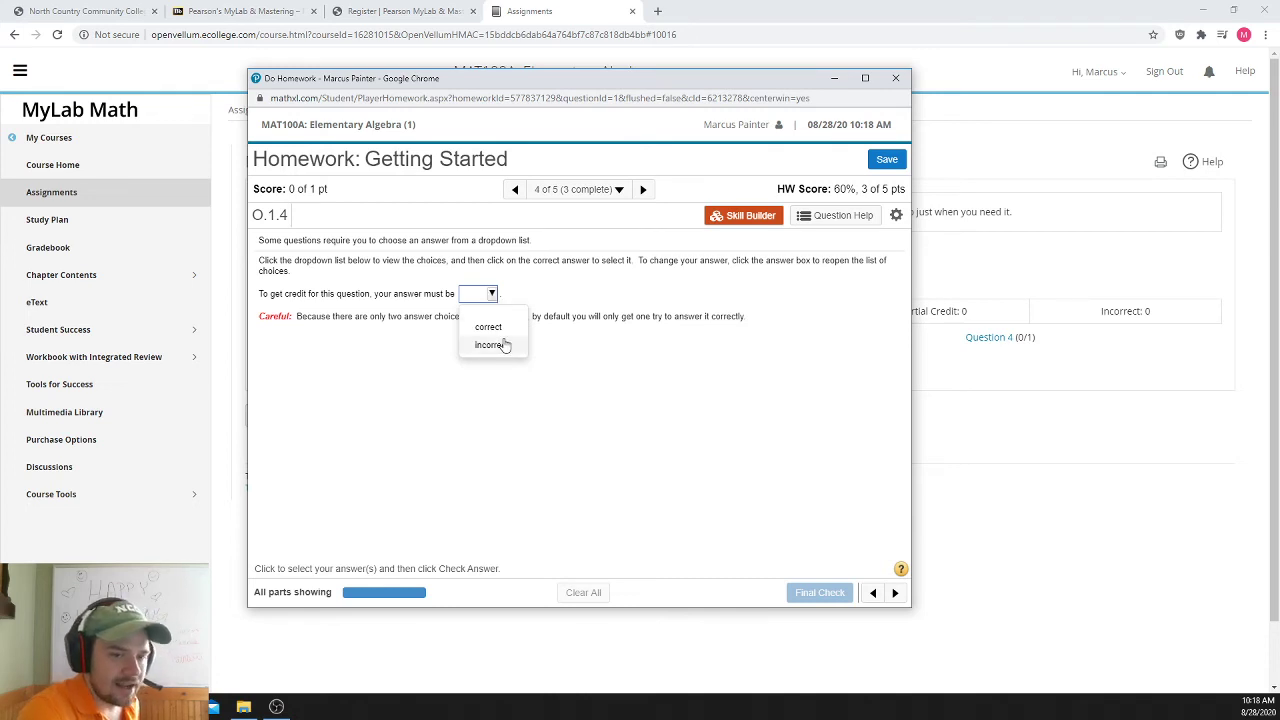
left_click(489, 330)
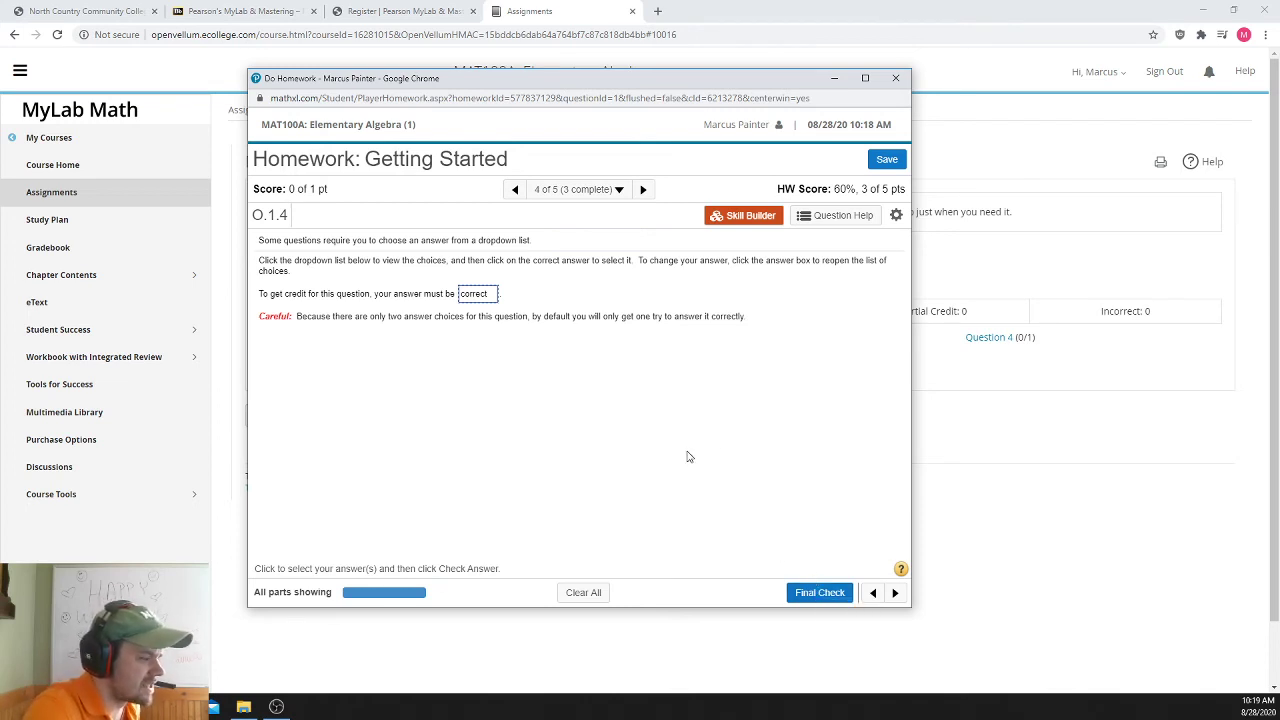
left_click(486, 293)
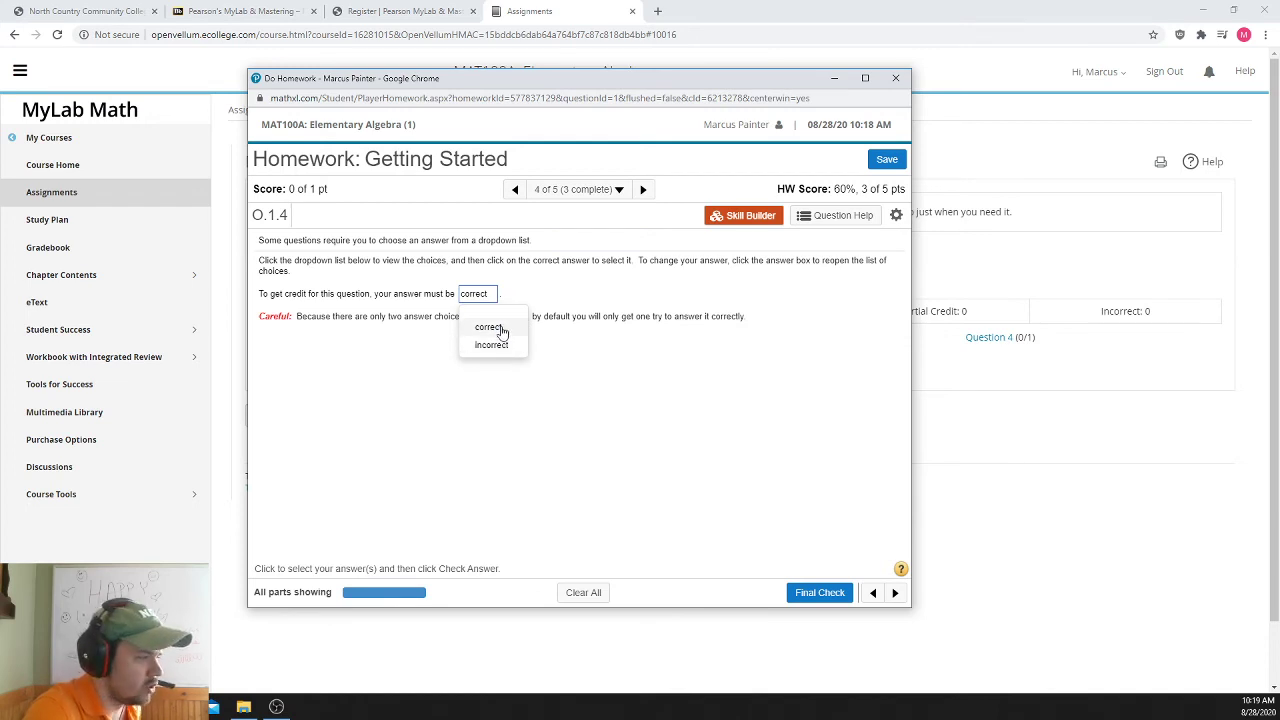
left_click(503, 331)
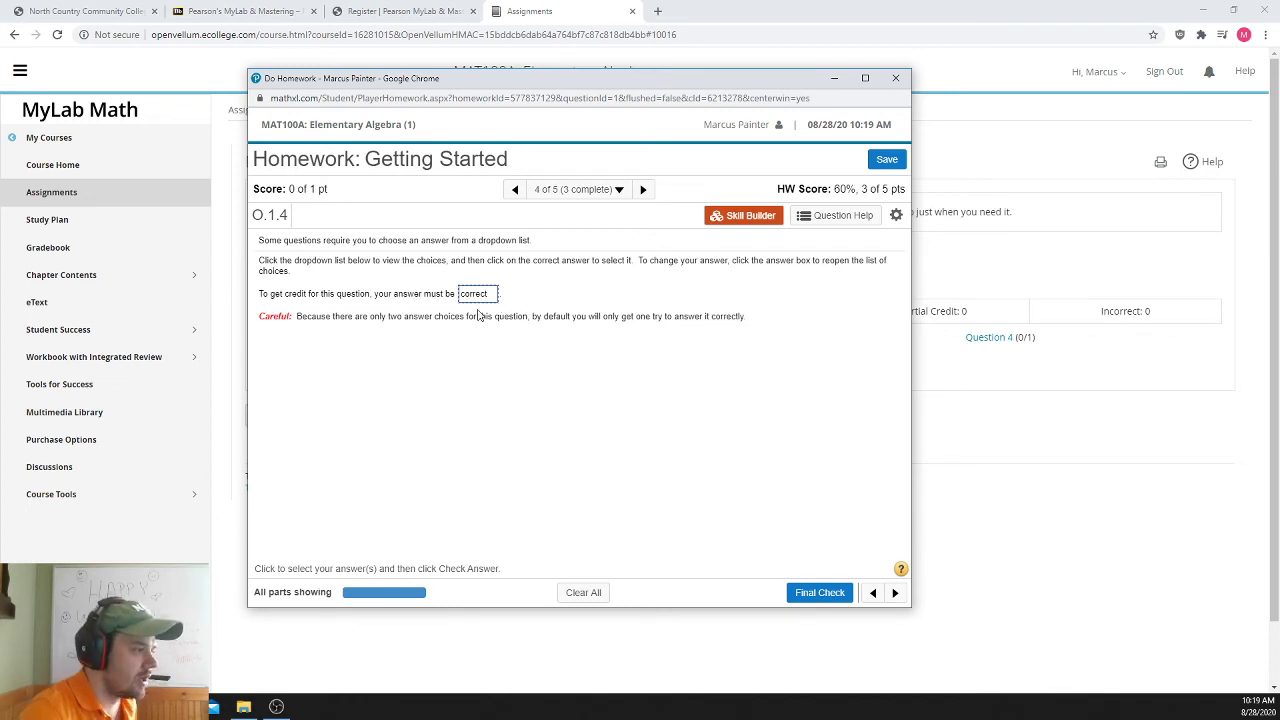
left_click(820, 593)
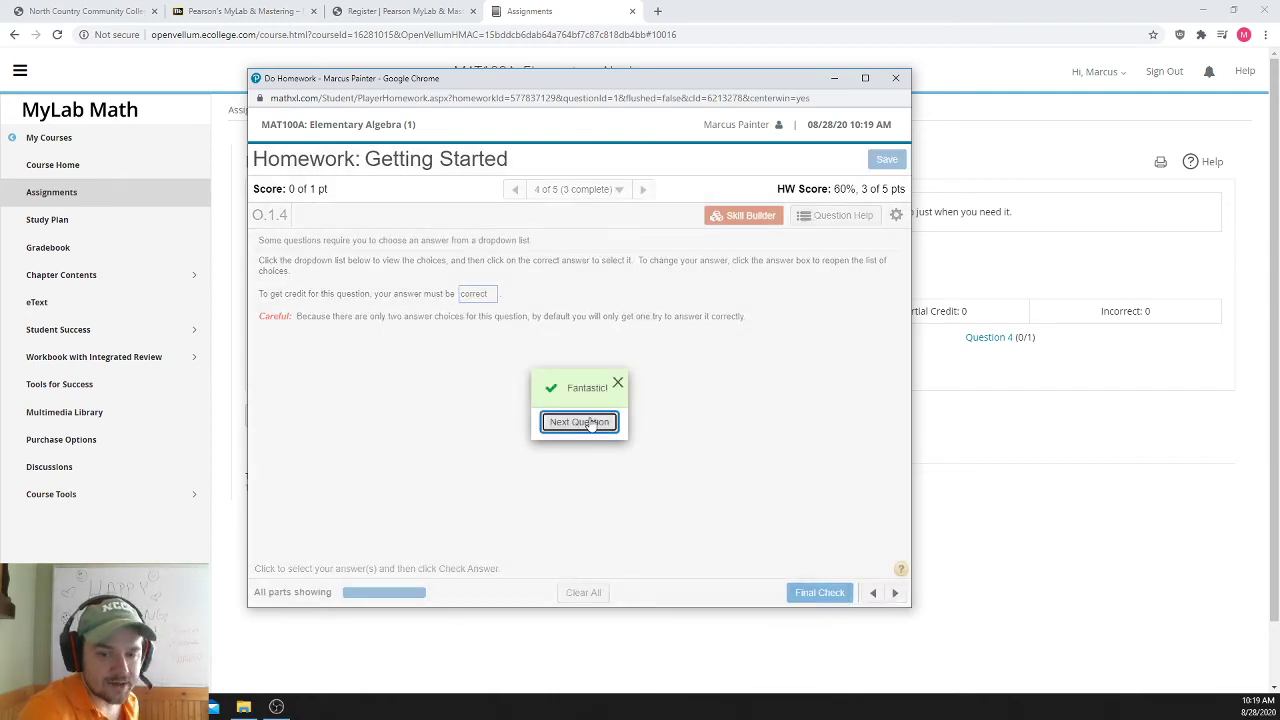
left_click(589, 424)
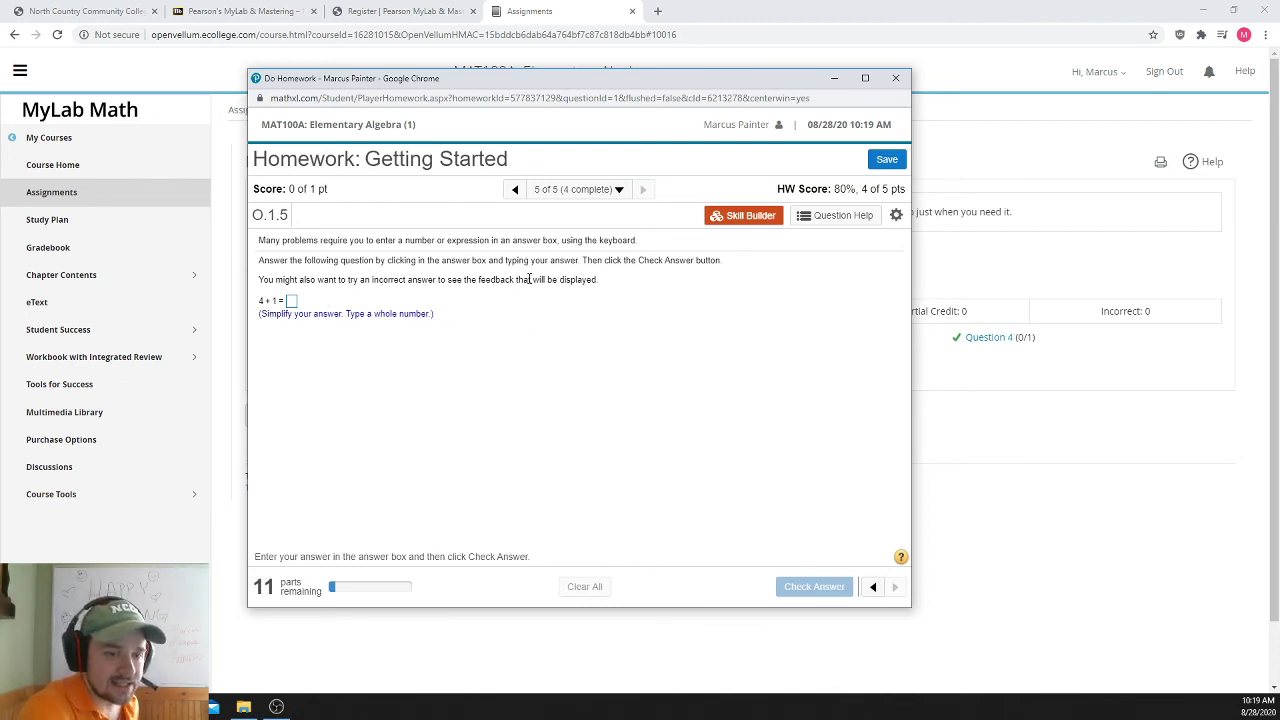
- Answer 4 + 1 with 5 and get it accepted
left_click(291, 301)
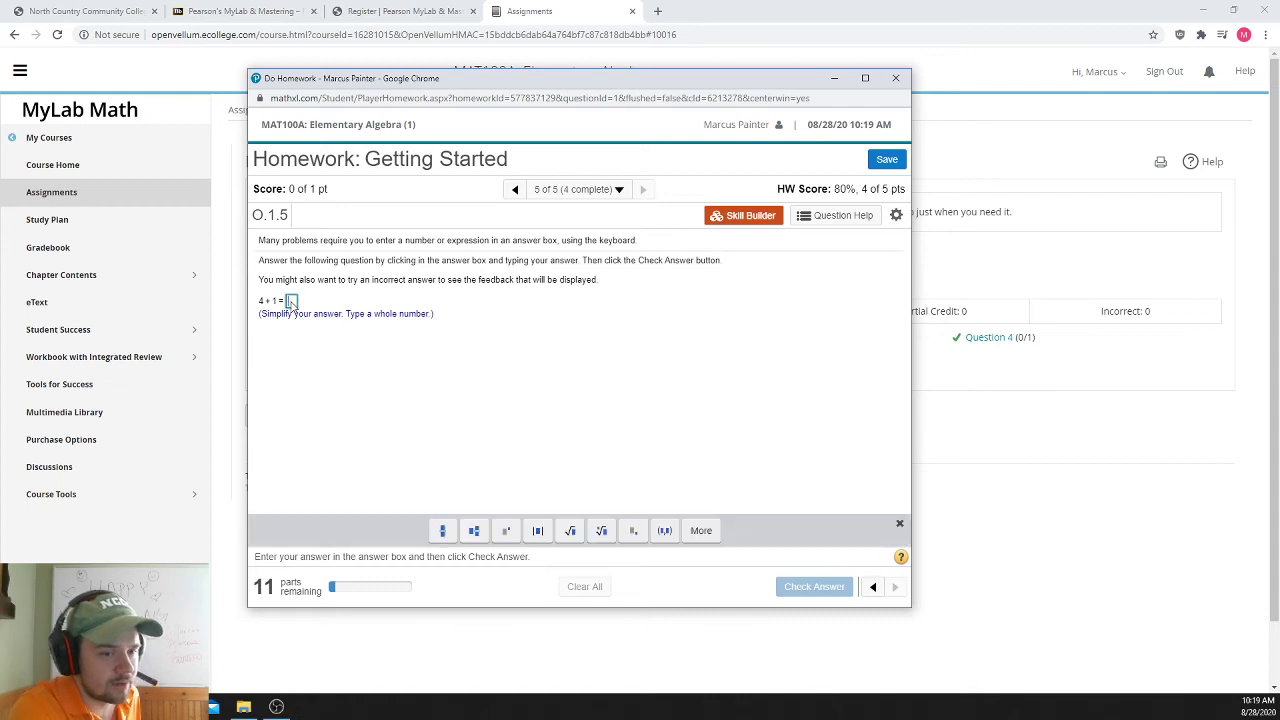
type("5")
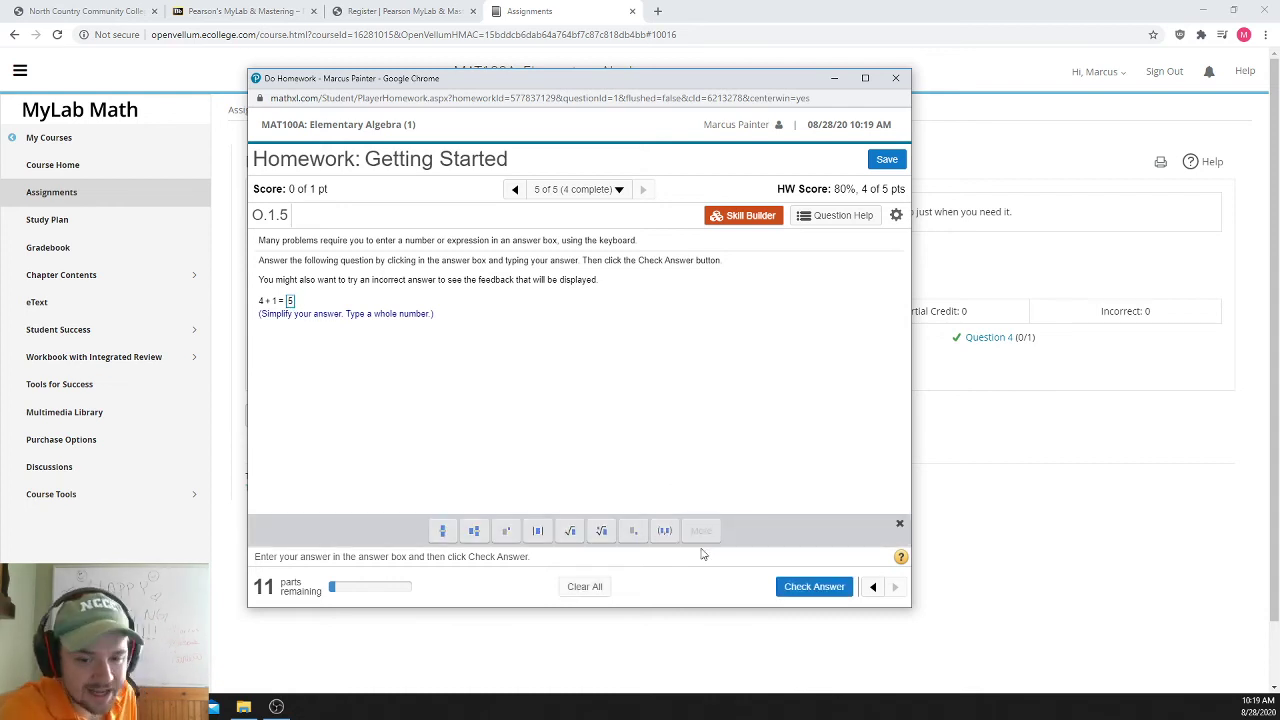
left_click(814, 586)
left_click(585, 424)
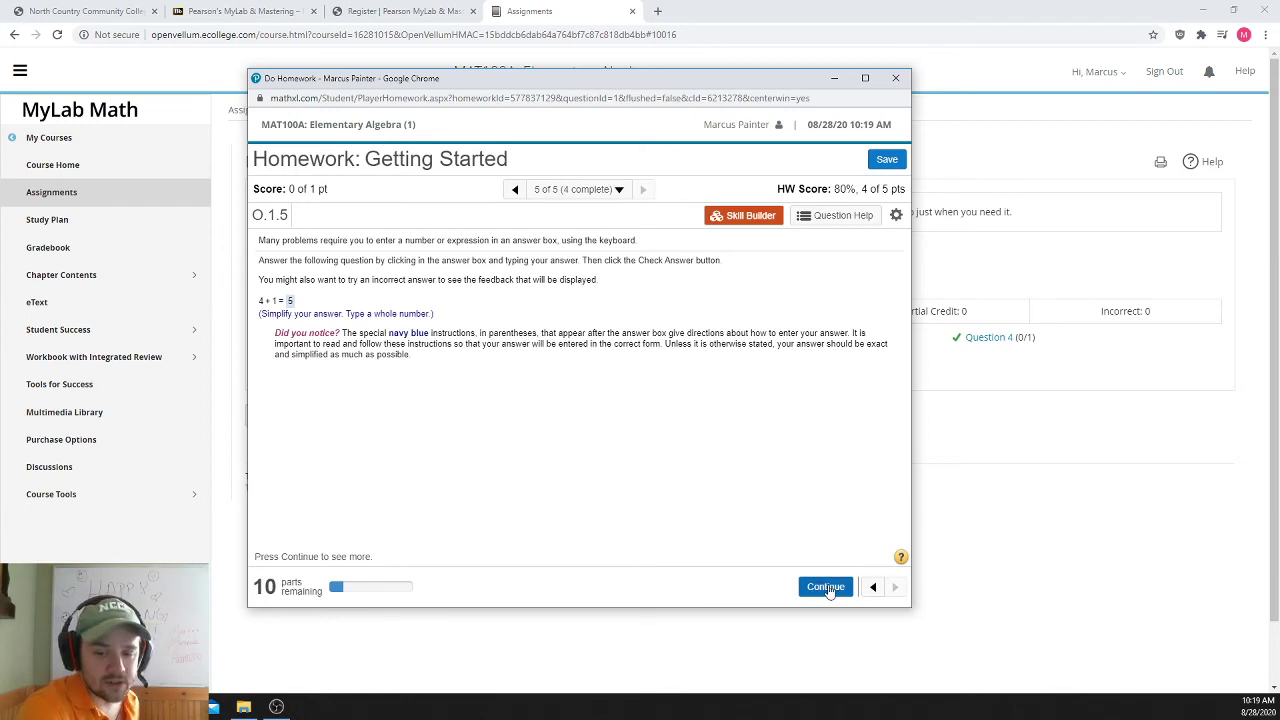
- Go through the math palette notes and submit choice D as the only complete answer
left_click(826, 592)
left_click(815, 585)
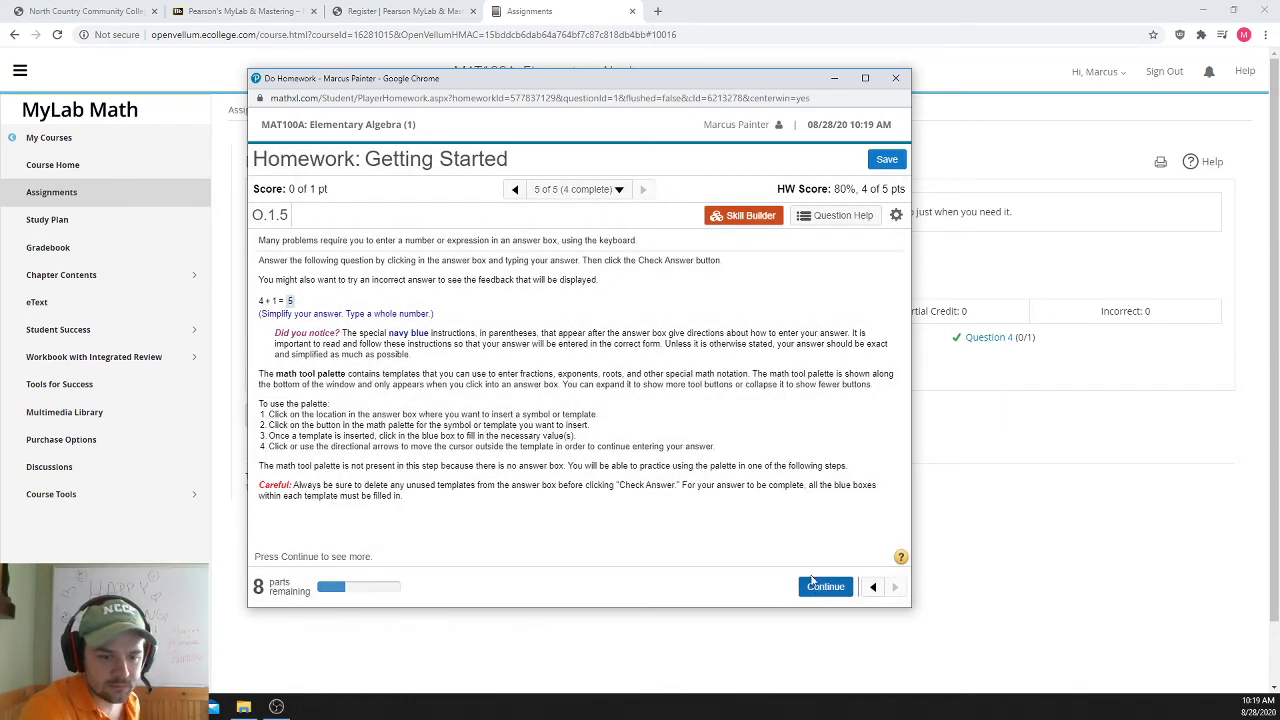
left_click(818, 586)
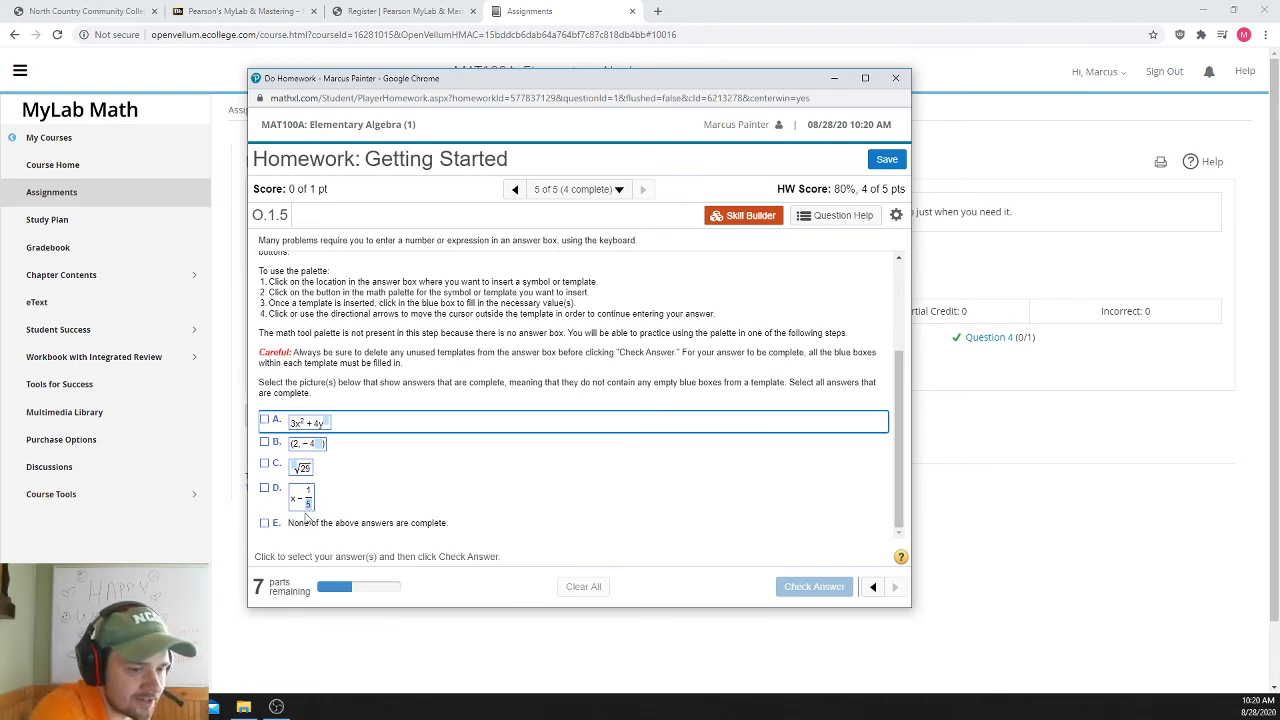
left_click(264, 488)
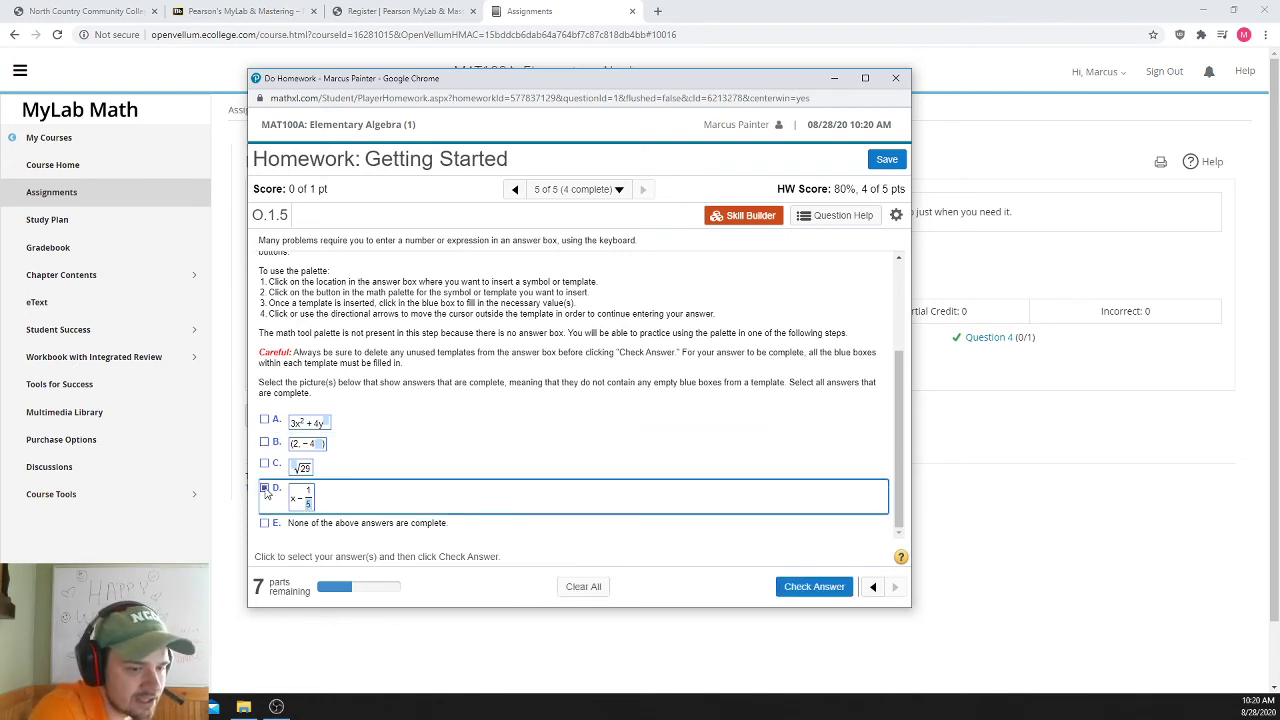
left_click(814, 587)
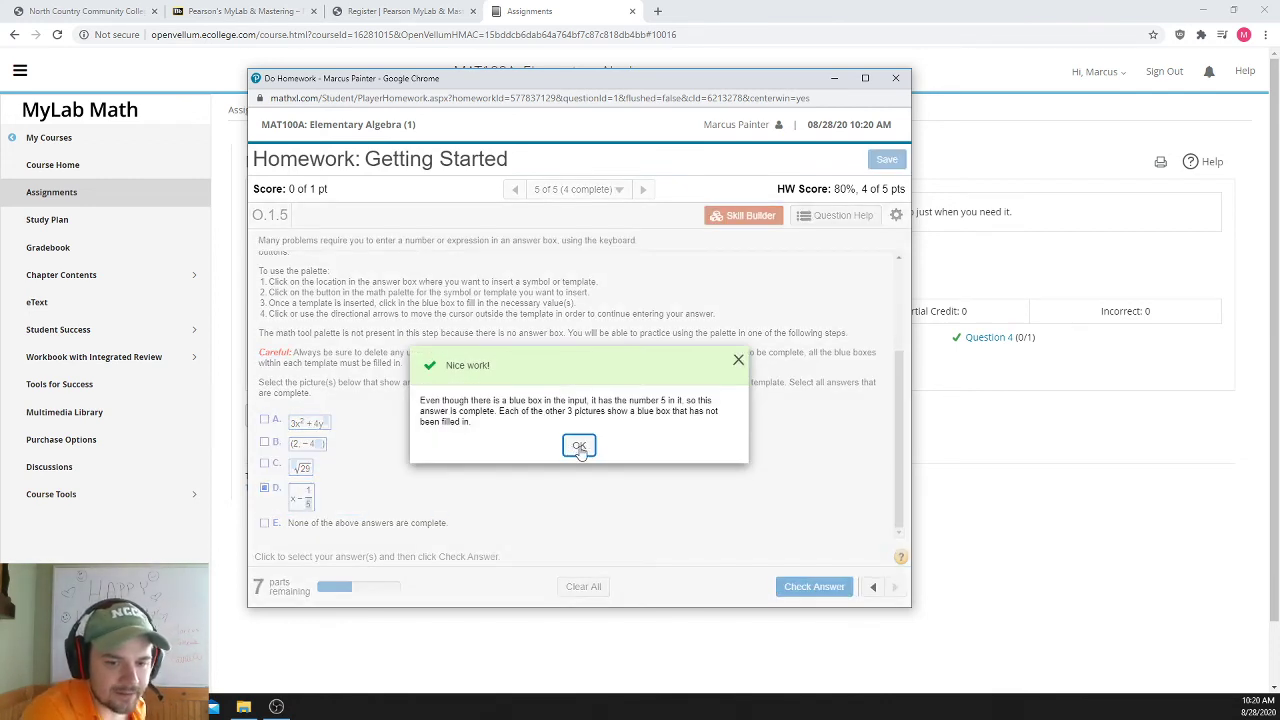
- Enter x²/3 using the fraction and exponent templates, and submit it for checking
left_click(579, 447)
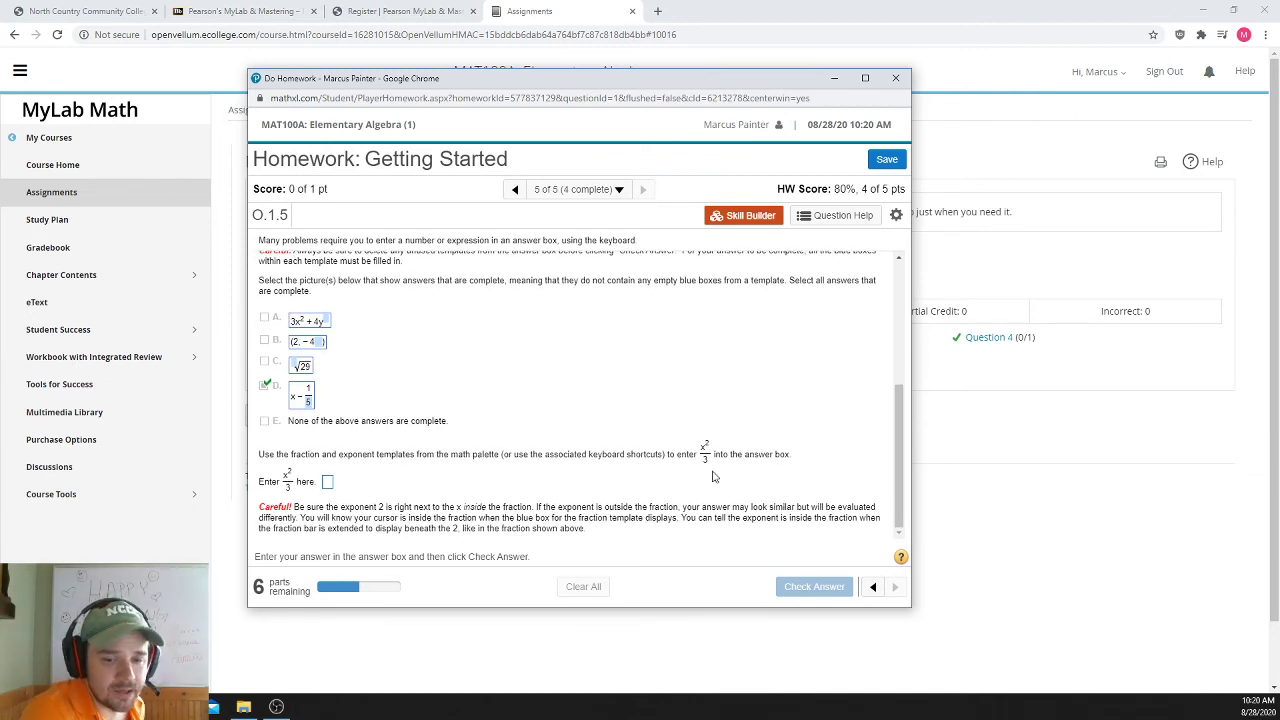
left_click(329, 482)
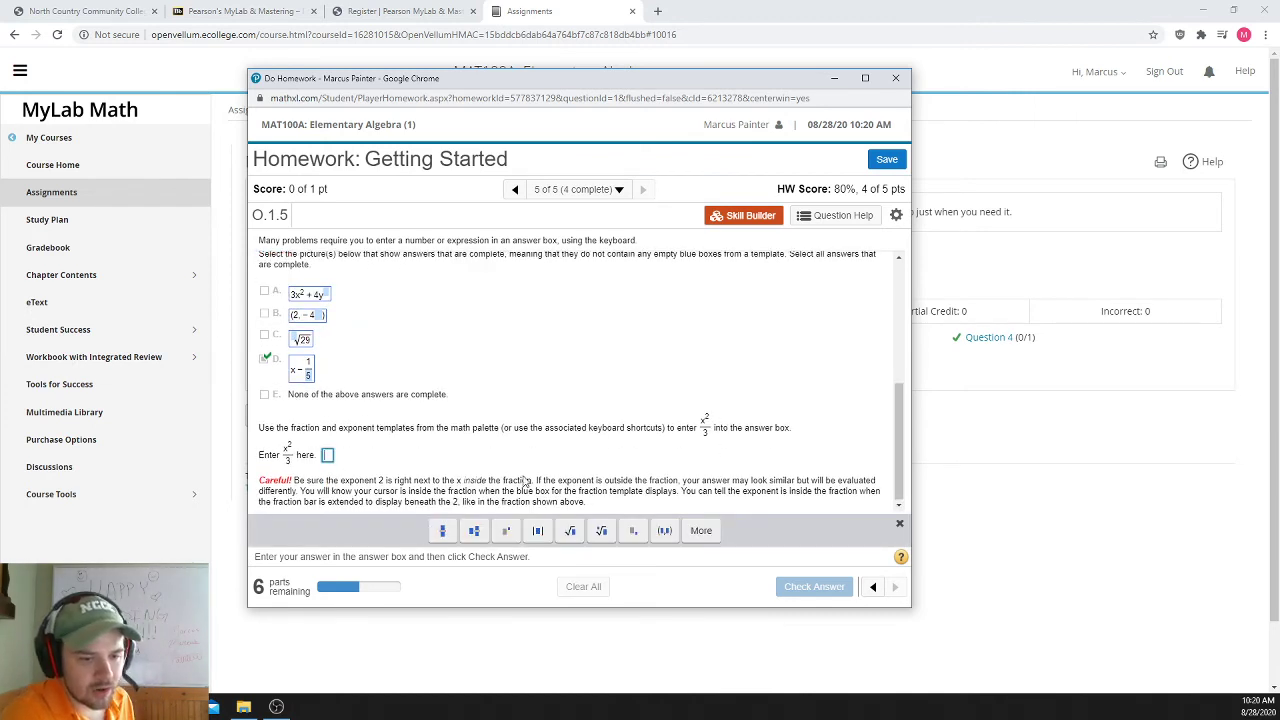
left_click(442, 531)
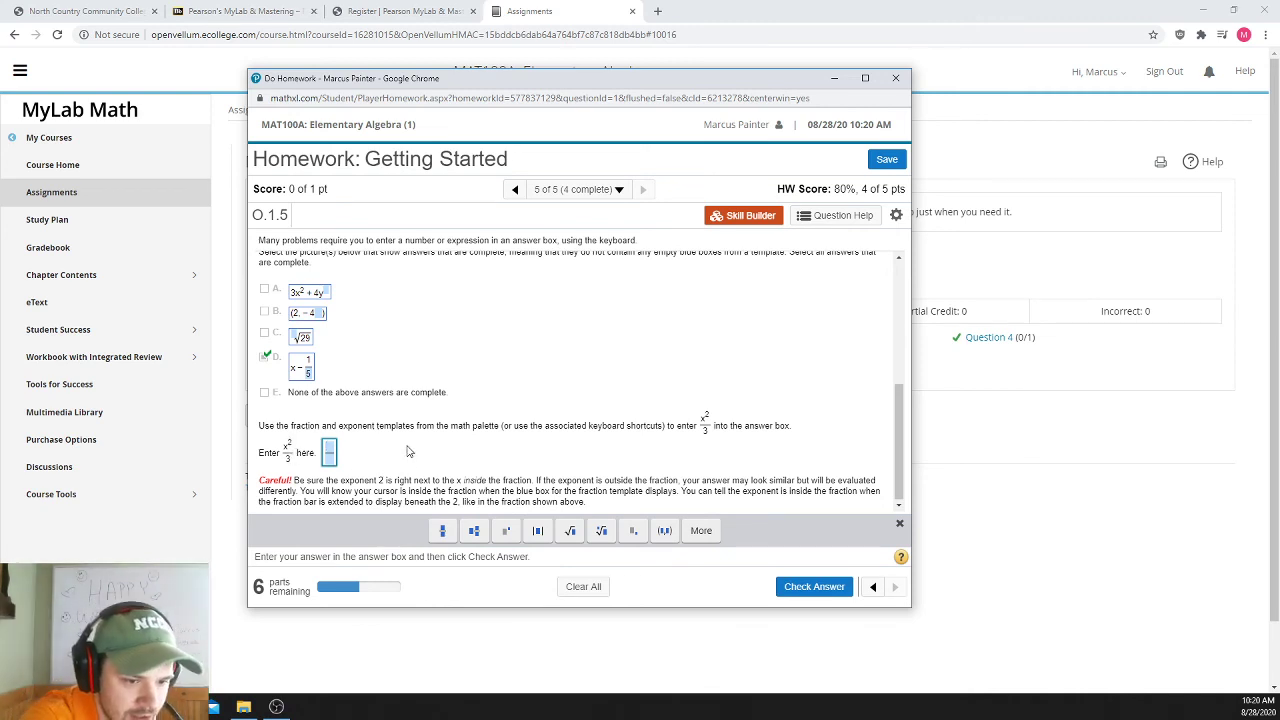
type("x")
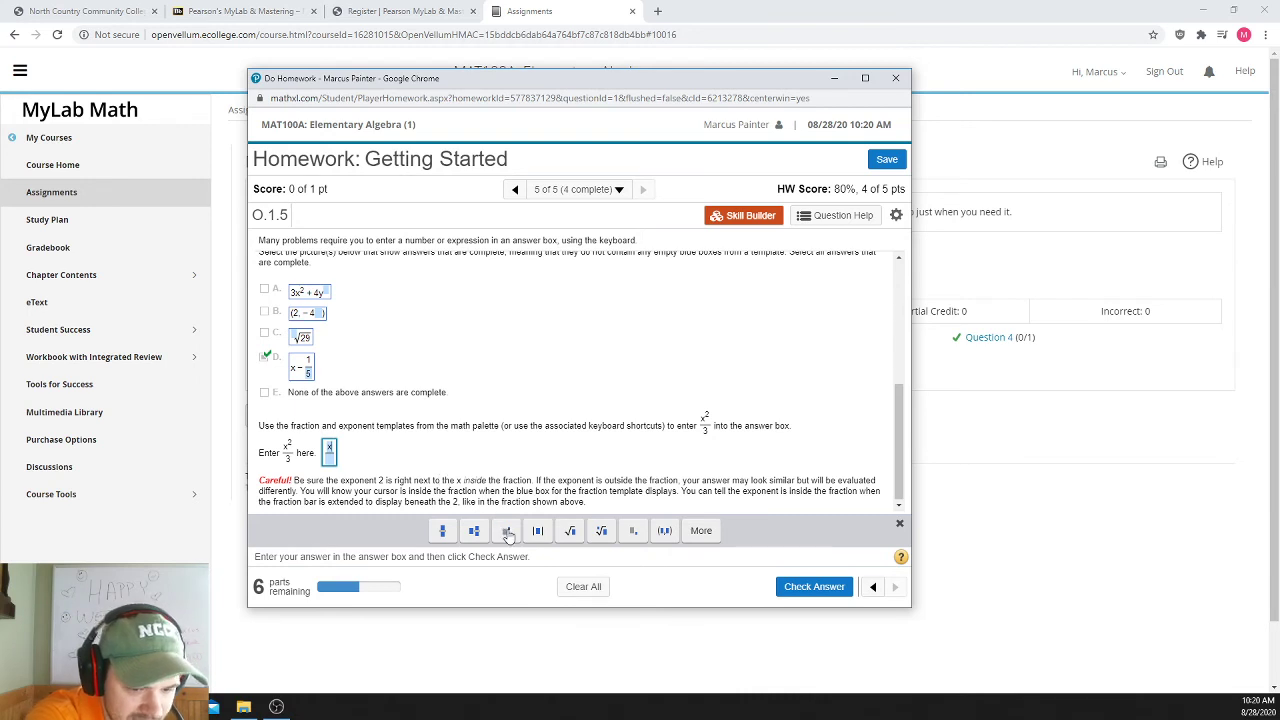
left_click(508, 532)
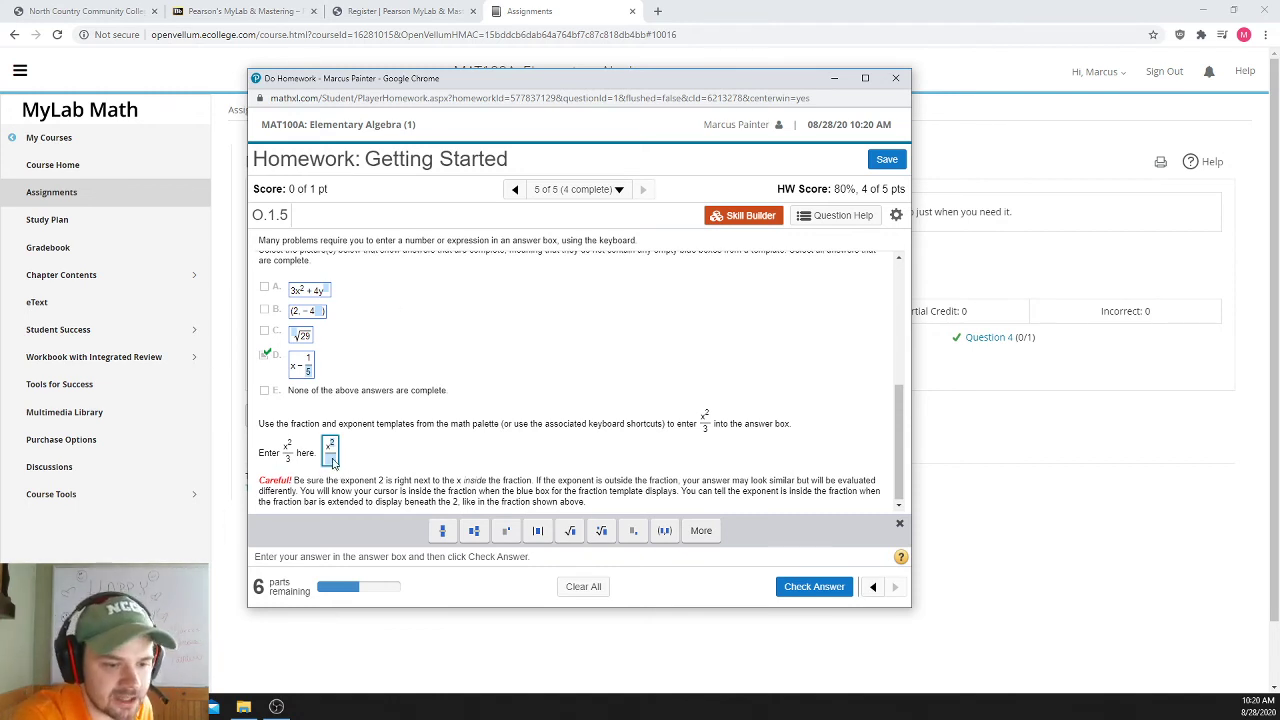
left_click(333, 452)
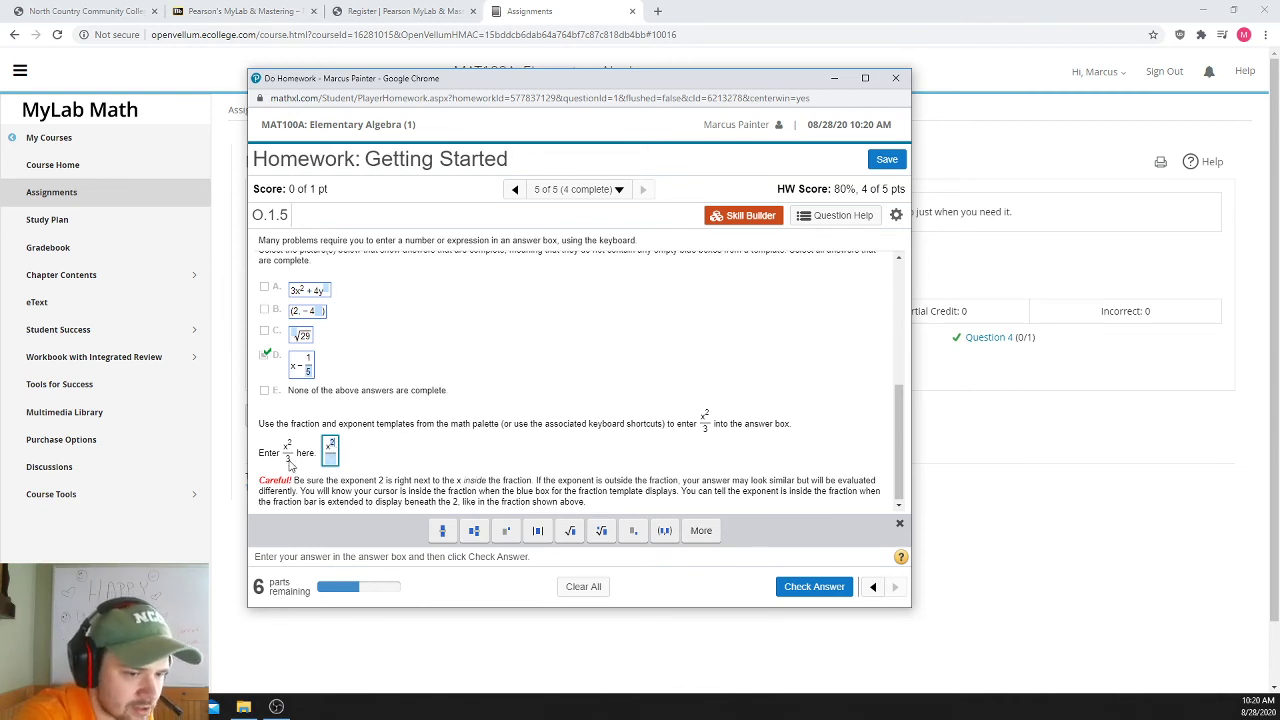
type("2")
left_click(333, 467)
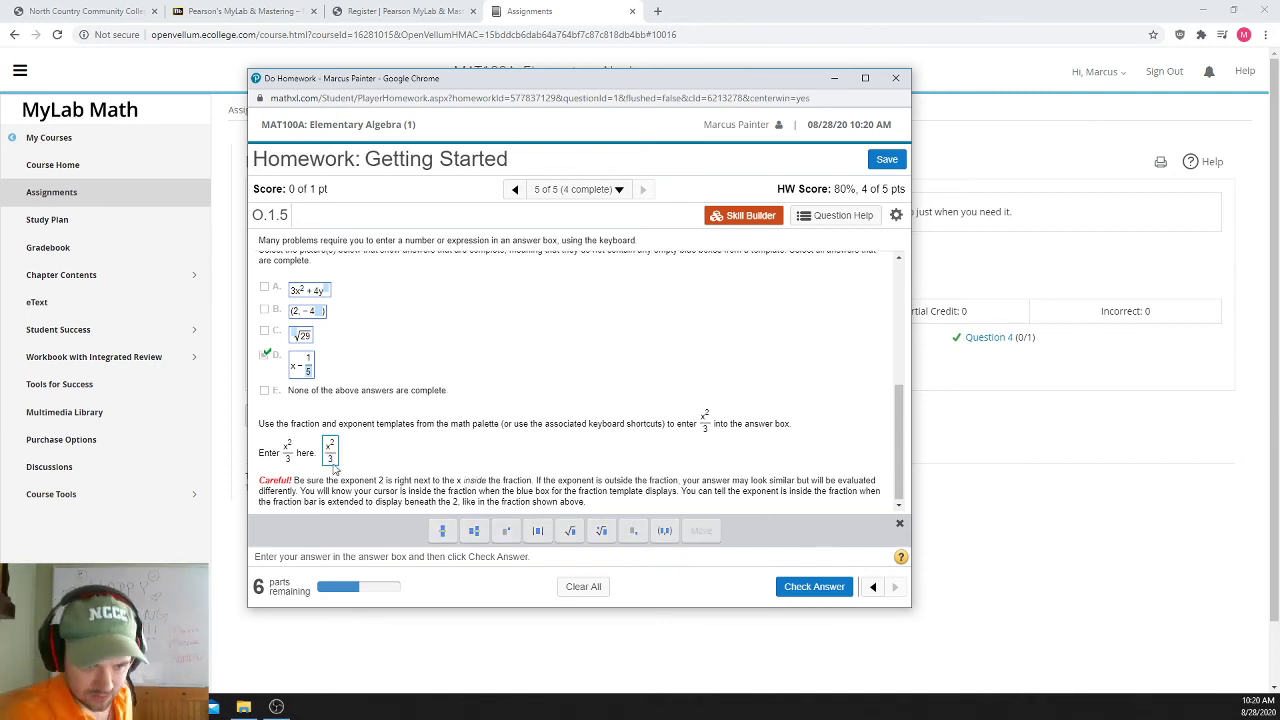
left_click(826, 586)
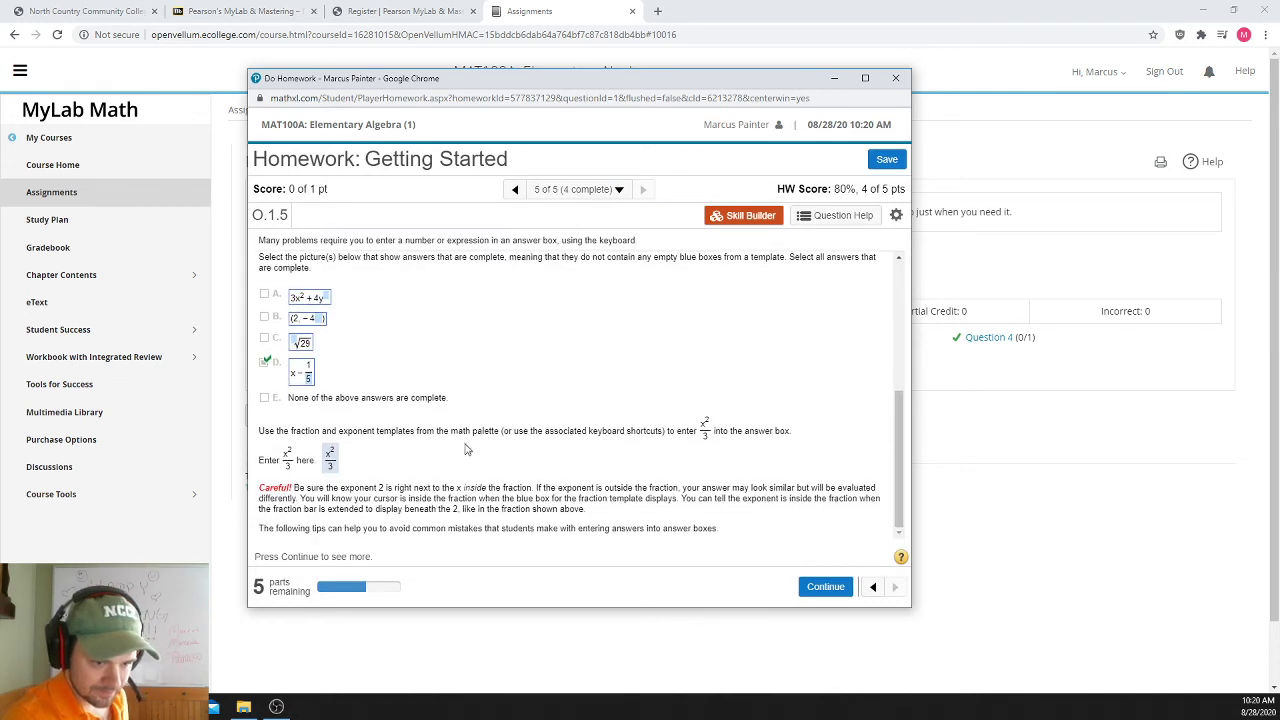
- Advance past the Equations and Rounding tips to the Multiple answers question
left_click(826, 587)
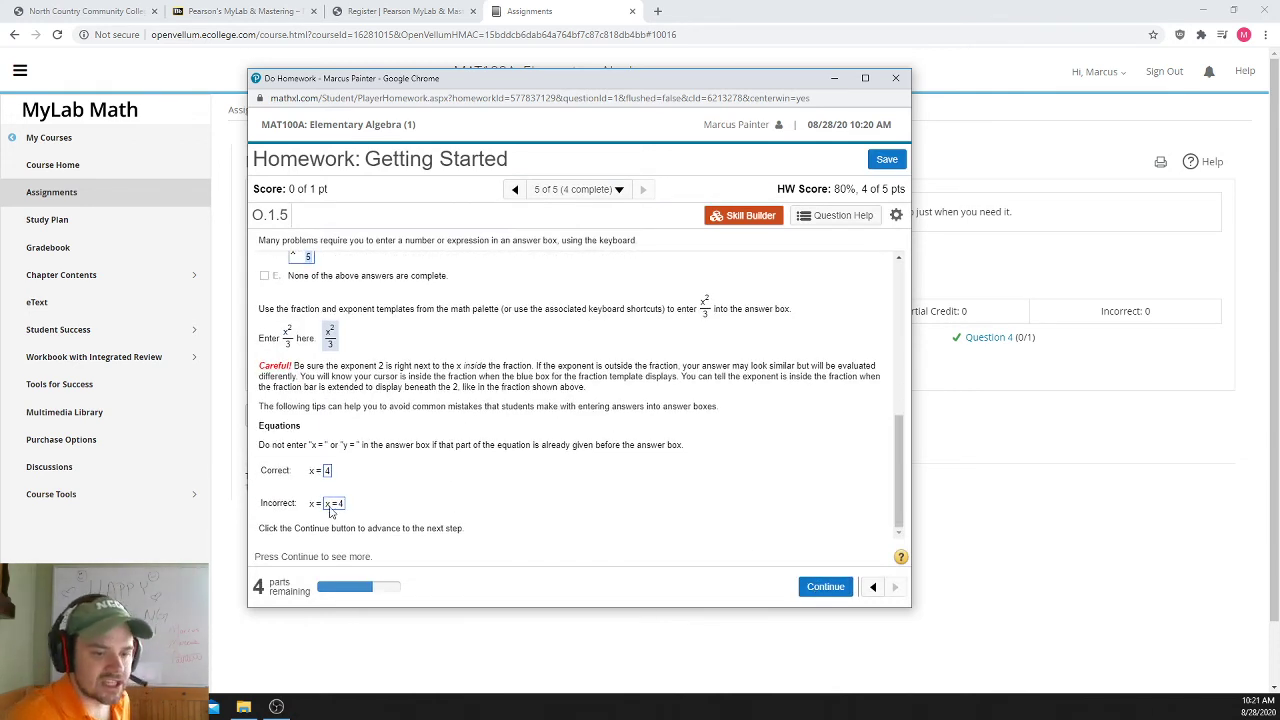
left_click(825, 587)
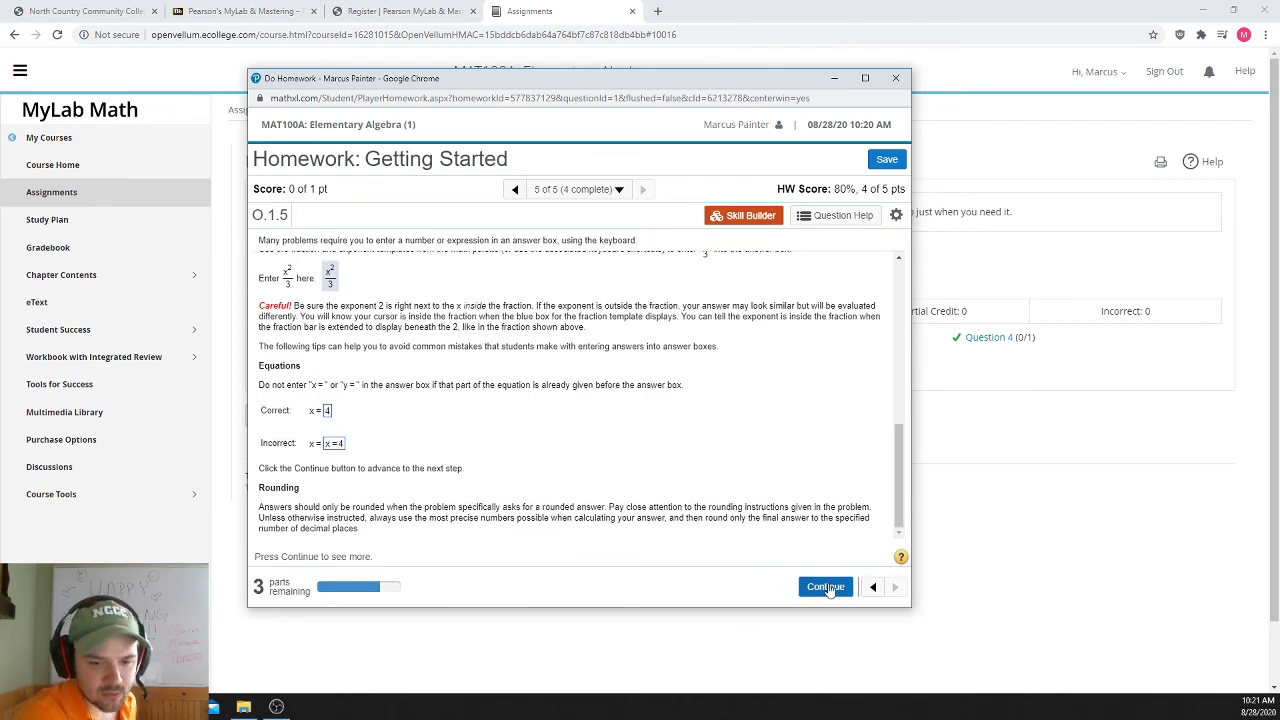
left_click(826, 587)
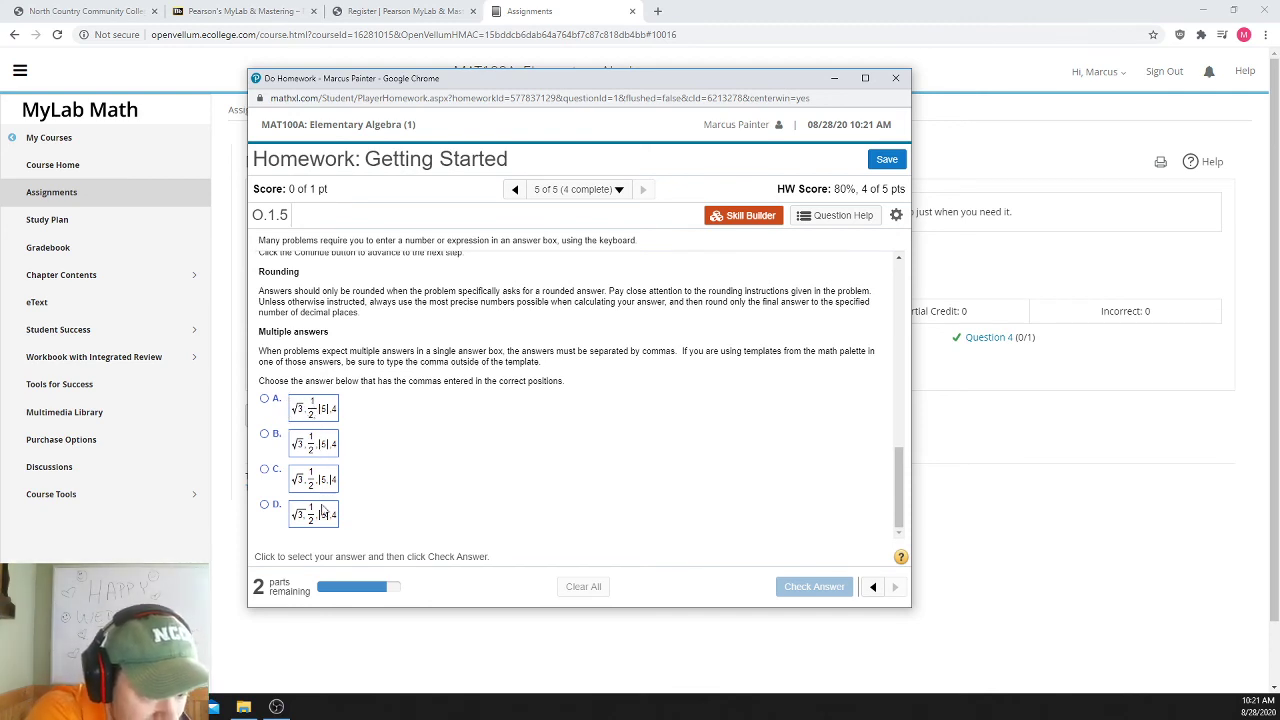
- Submit choice B with correctly placed commas, then continue to the Alternate Answers and Tolerance part
left_click(265, 434)
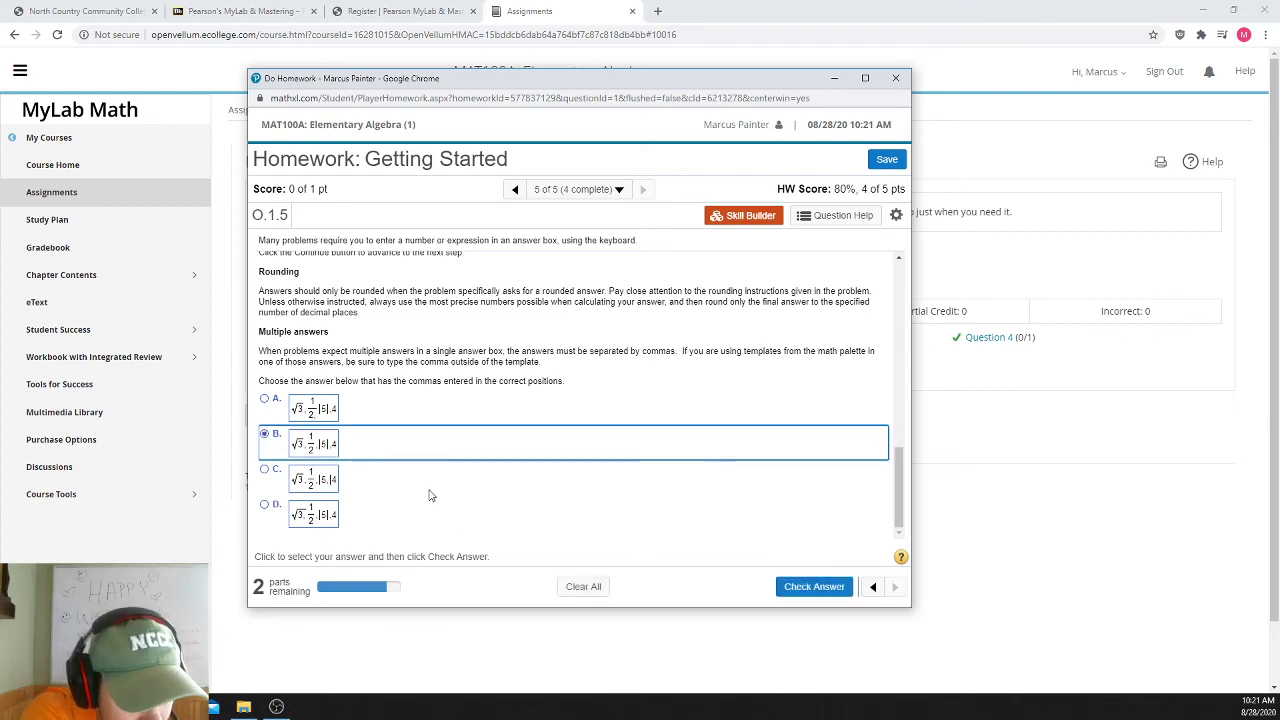
left_click(800, 584)
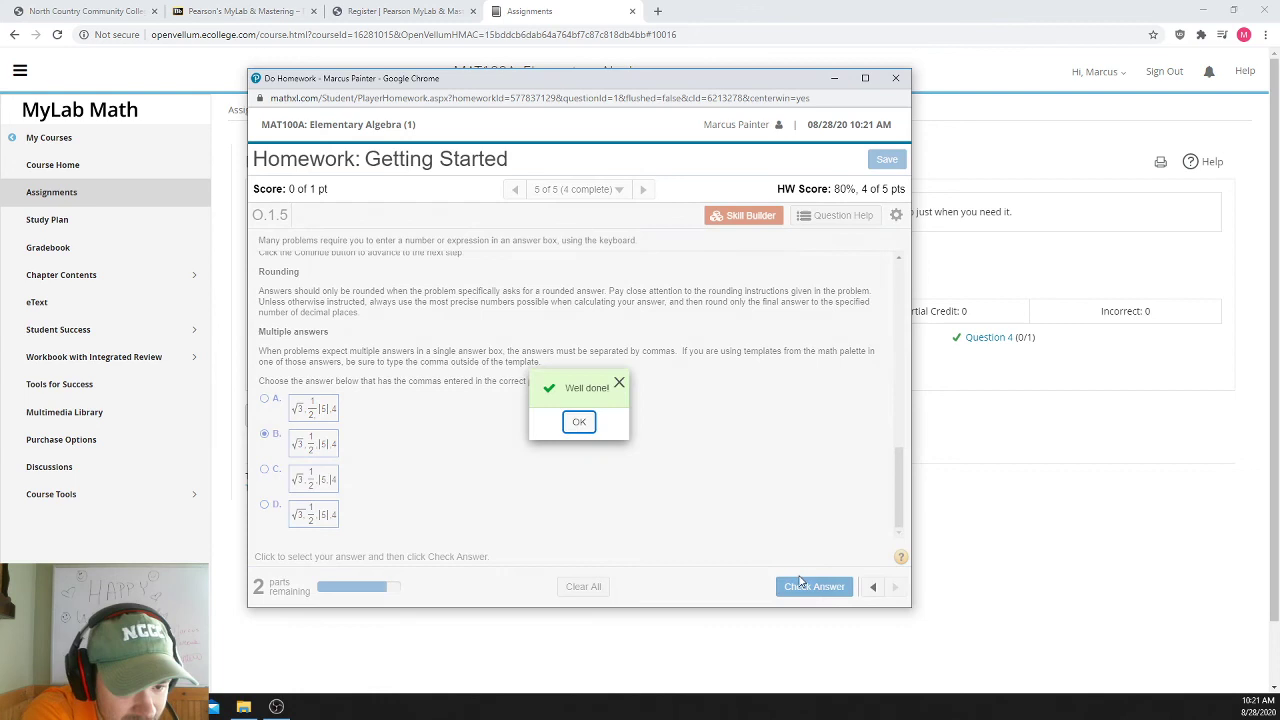
left_click(579, 422)
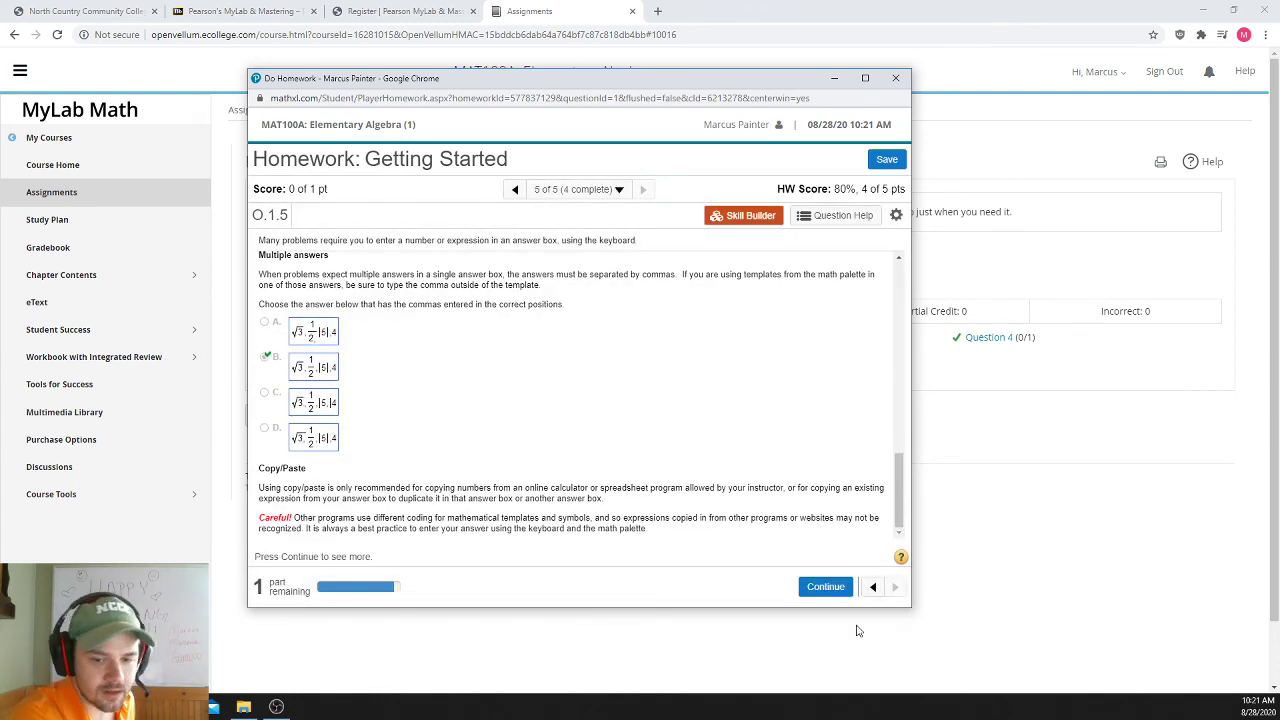
left_click(826, 587)
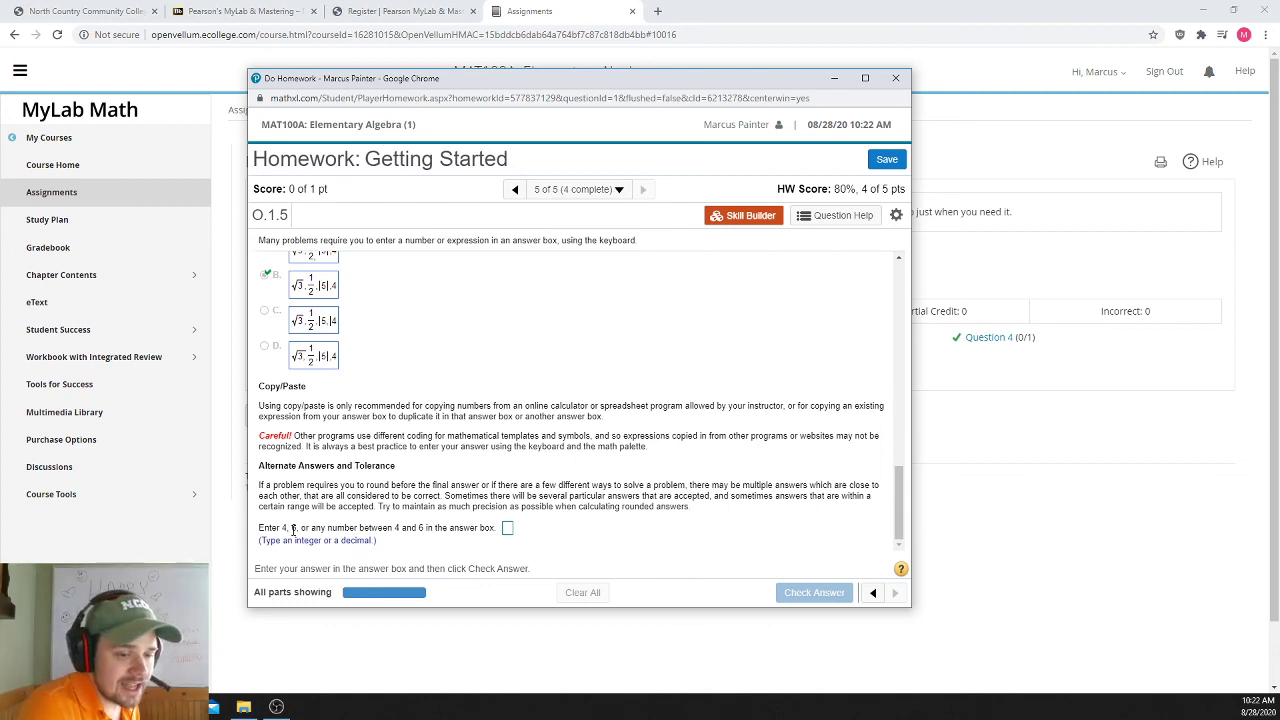
- Enter 5.117654 as the tolerance answer, get it accepted, and save the homework
left_click(507, 528)
type("5")
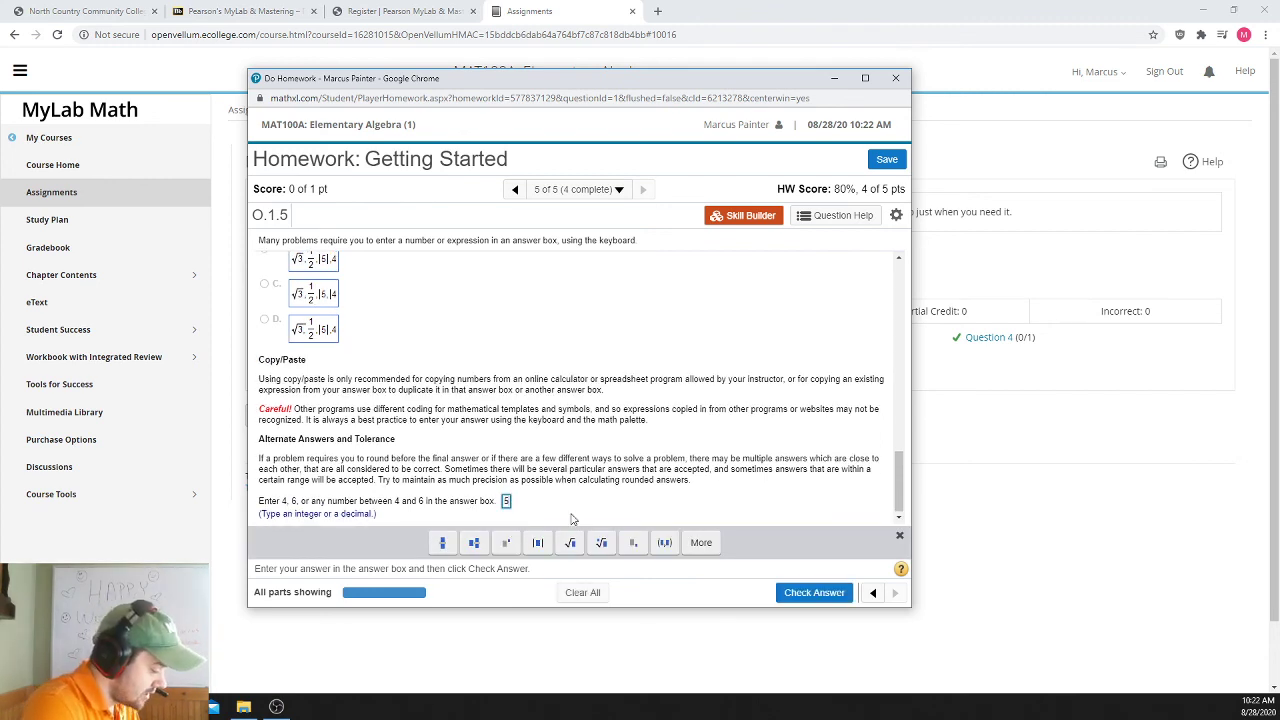
type(".117")
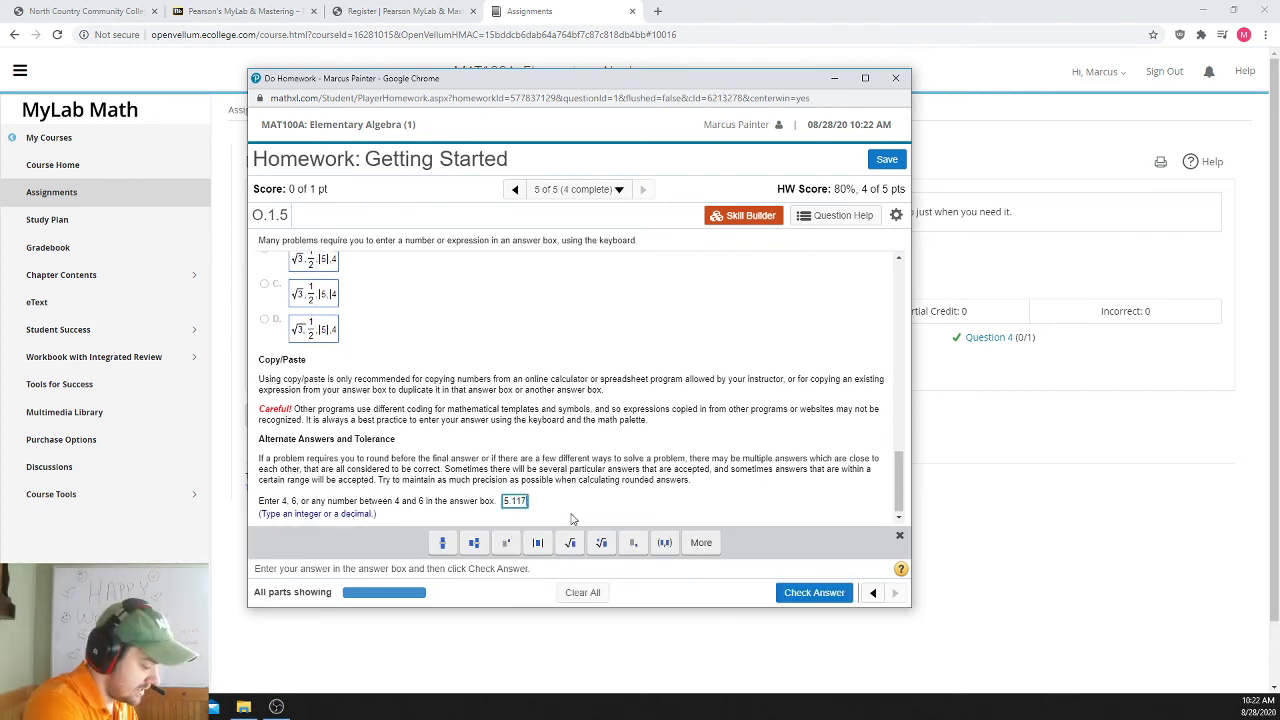
type("654")
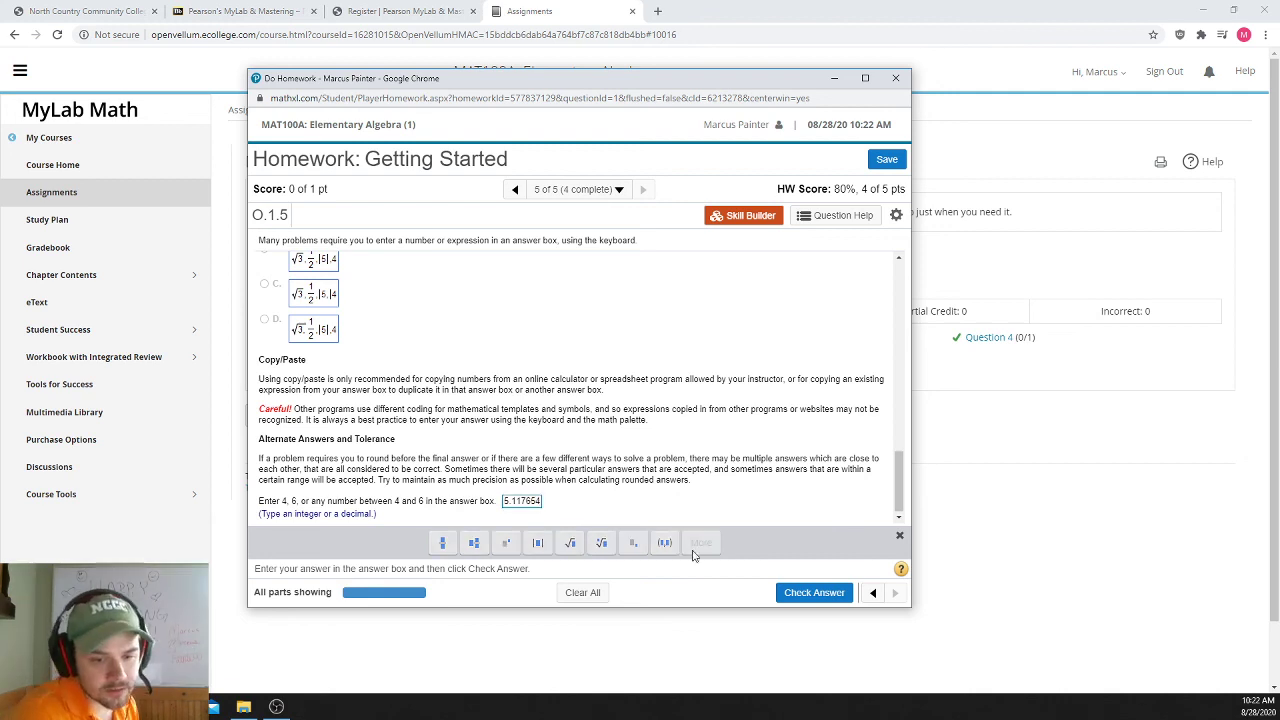
left_click(797, 591)
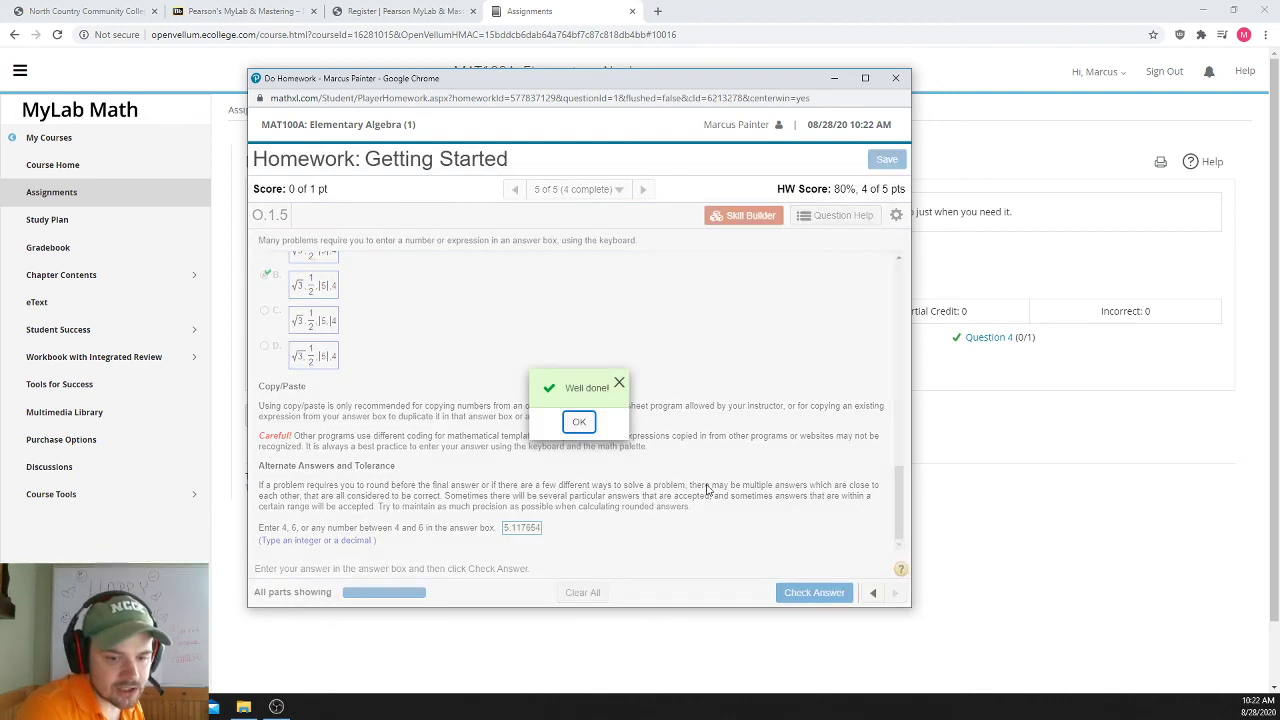
left_click(582, 422)
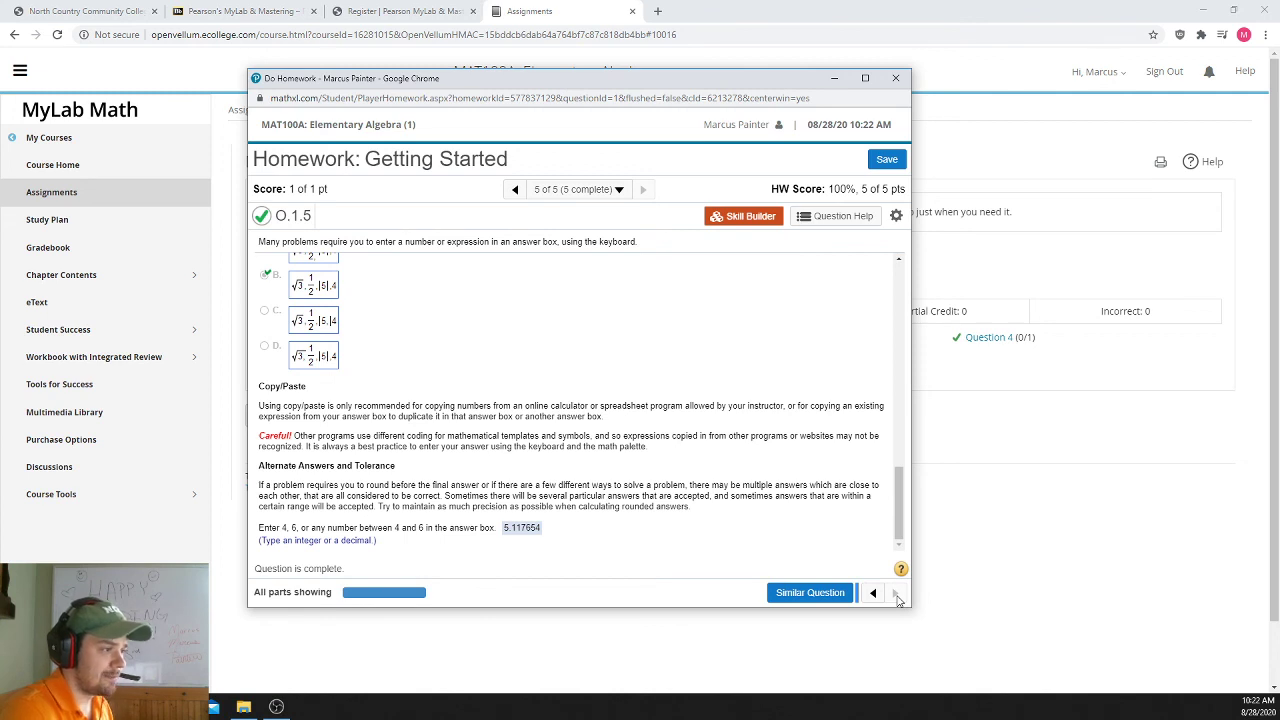
left_click(873, 162)
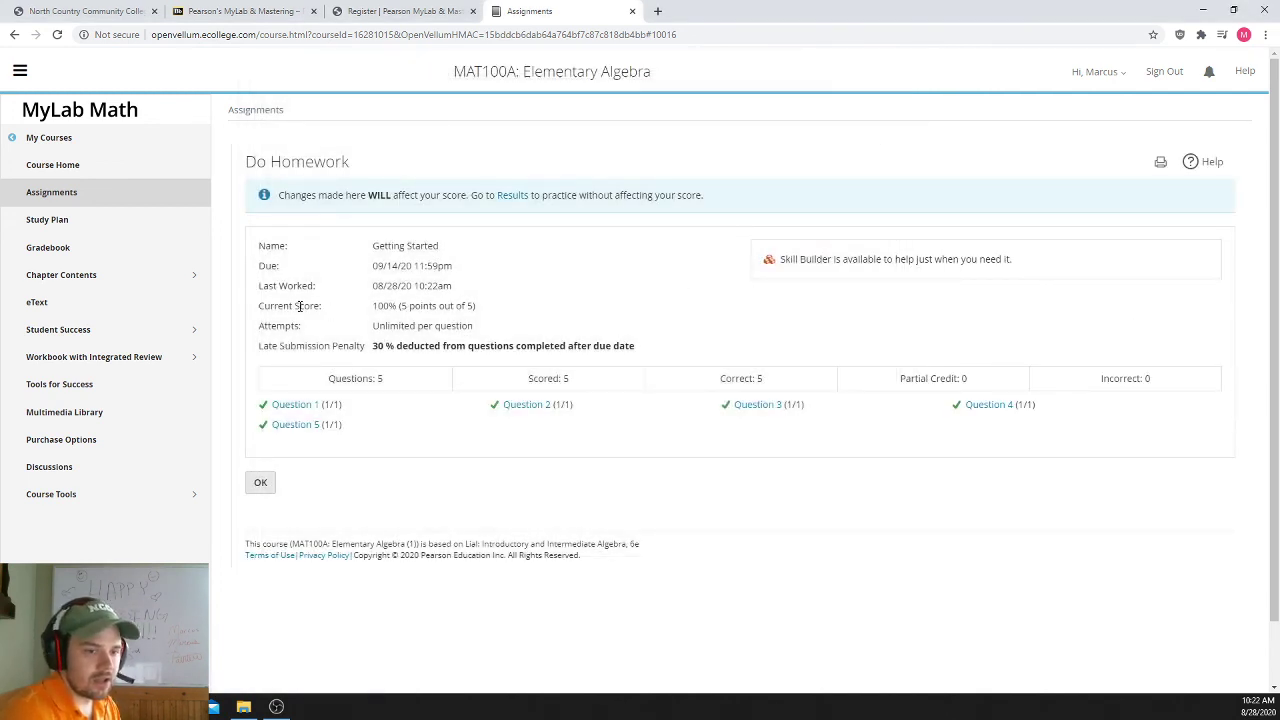
- Review the 100% score and question results on the summary, then return to the Assignments list
left_click_drag(372, 305, 444, 306)
left_click(503, 318)
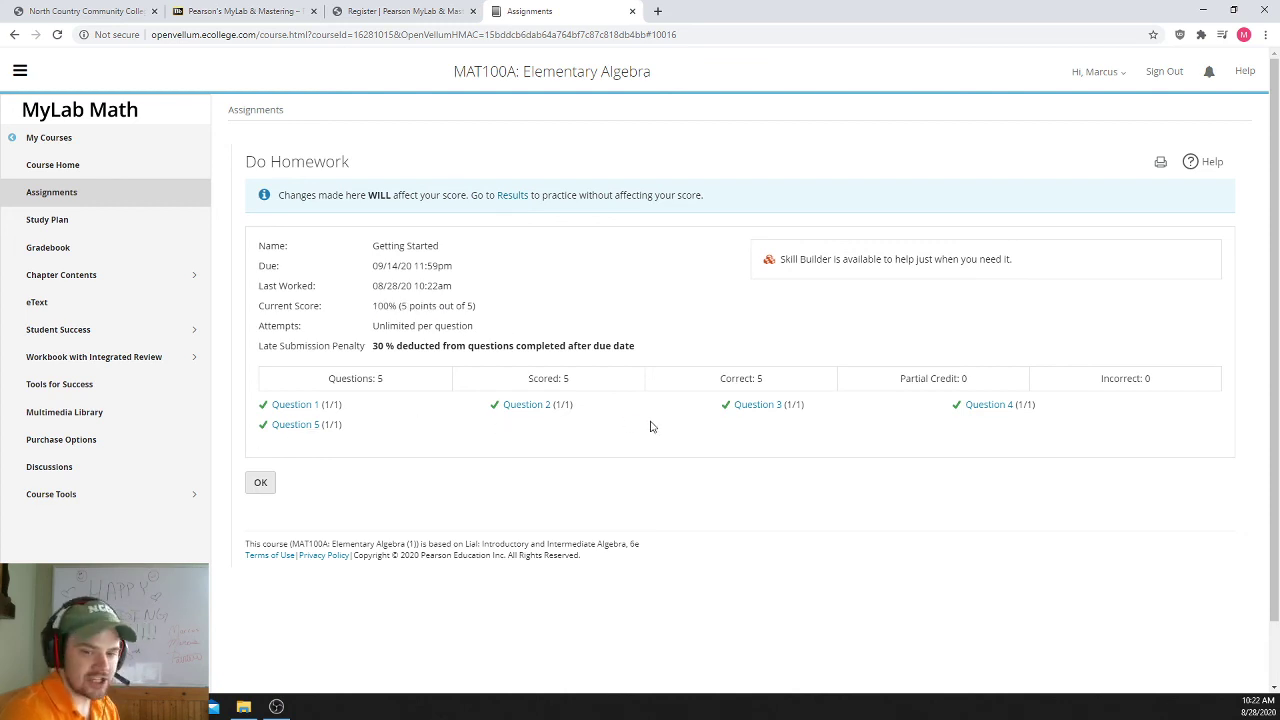
left_click_drag(399, 453, 268, 328)
left_click(269, 344)
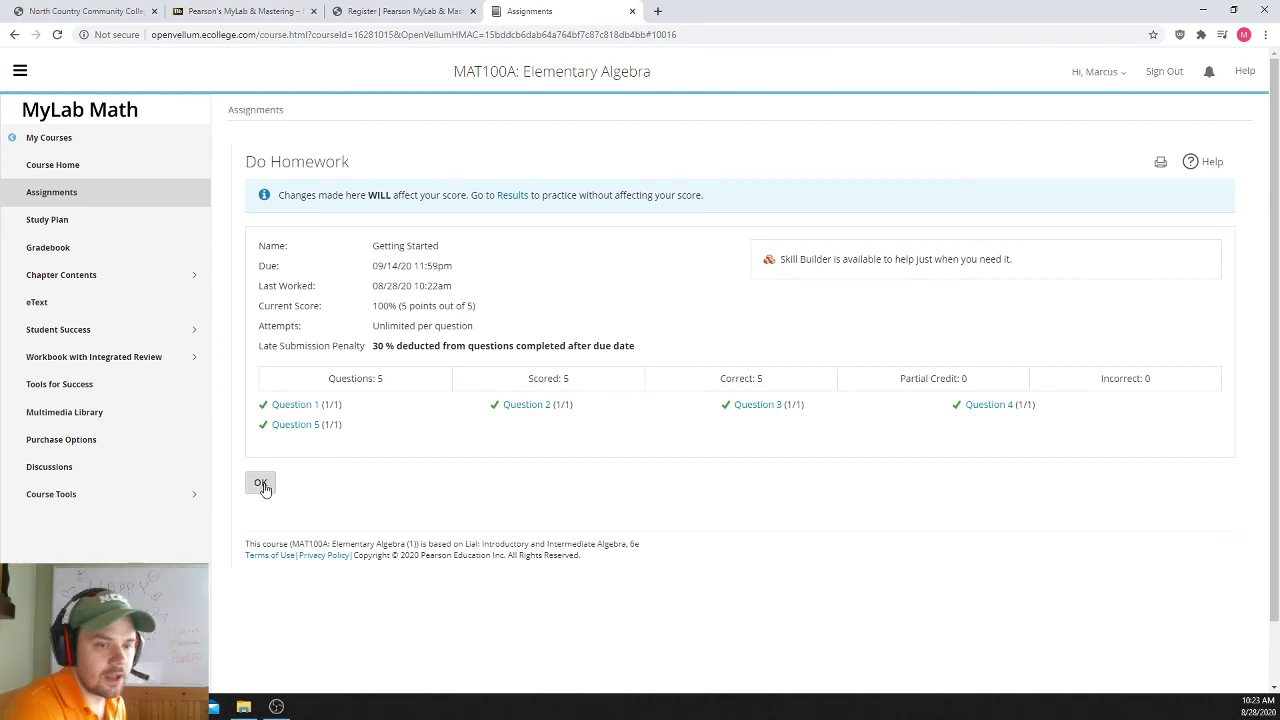
left_click(272, 482)
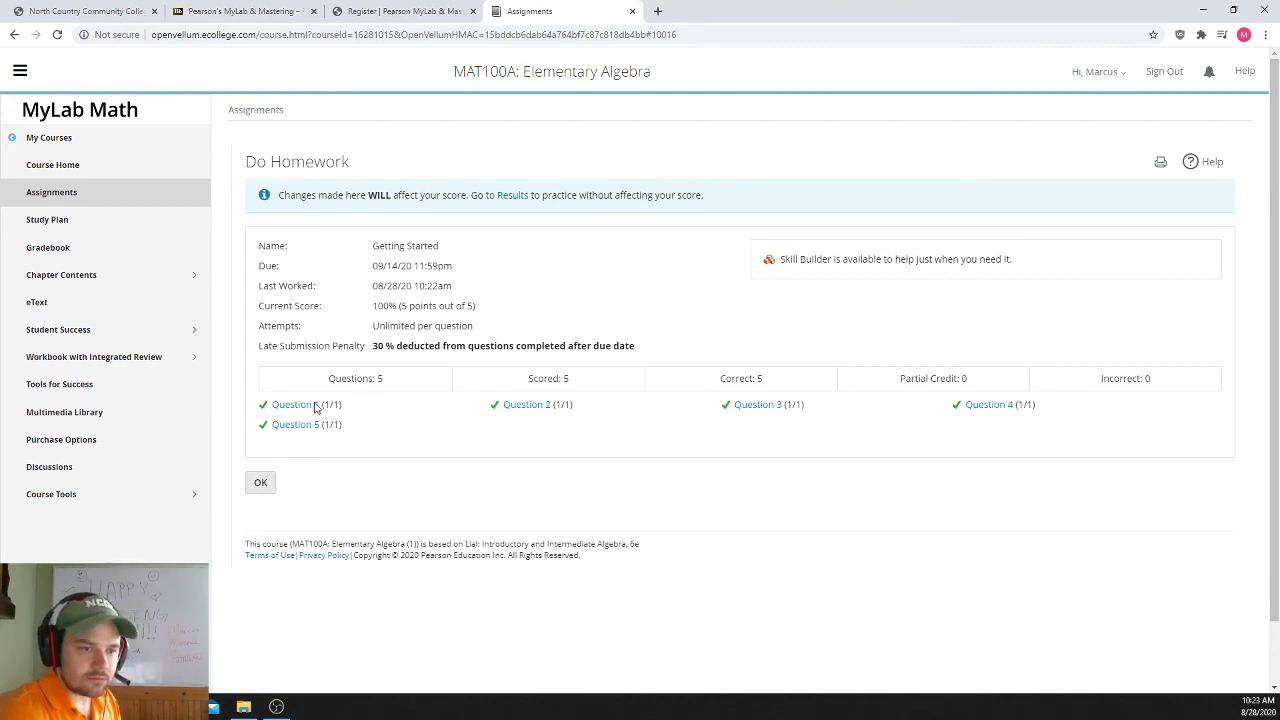
left_click(56, 205)
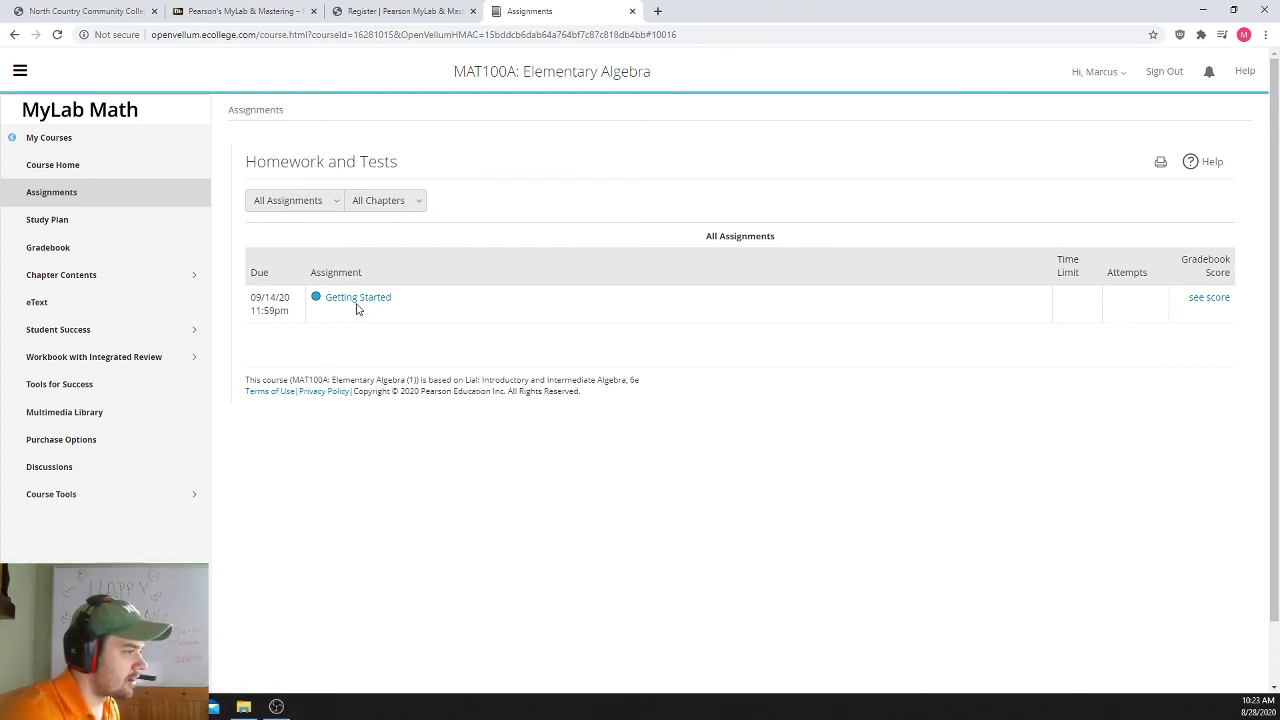
- Show the Getting Started gradebook score of 100% and review its 09/14/20 11:59pm due date
left_click(1207, 299)
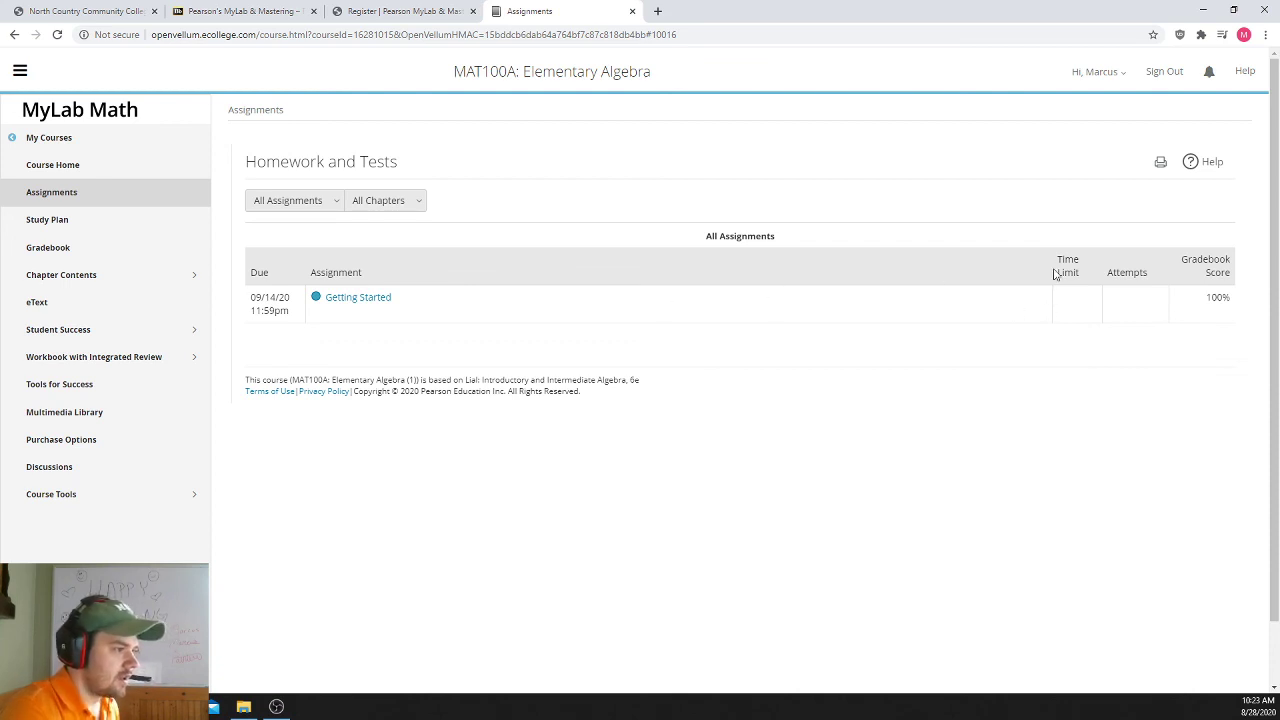
left_click_drag(1060, 251, 1142, 283)
left_click(1085, 279)
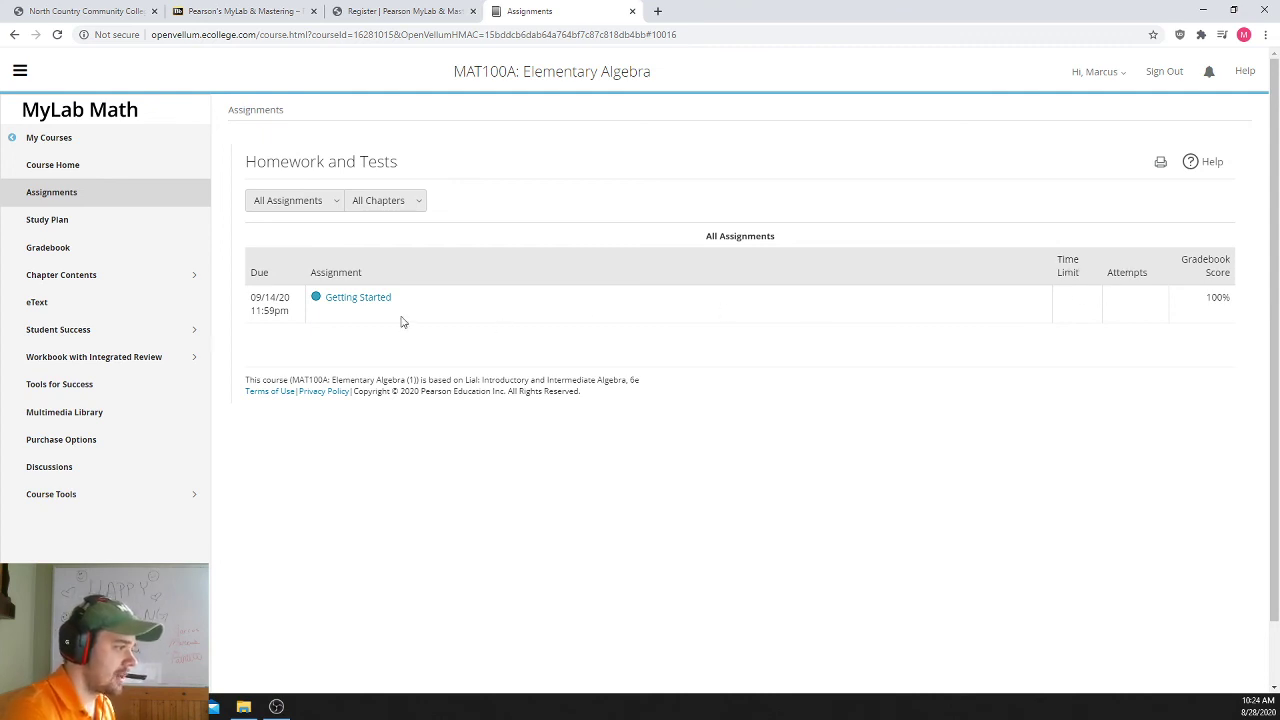
left_click_drag(256, 295, 289, 311)
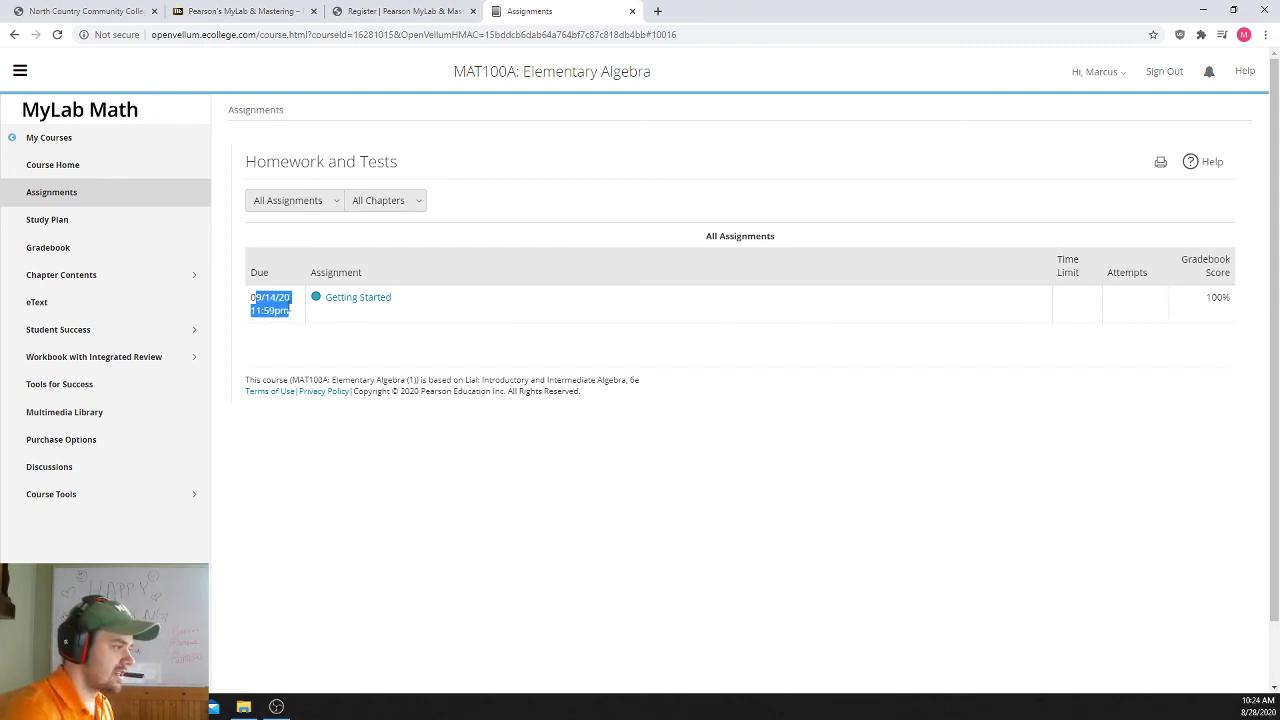
left_click(289, 311)
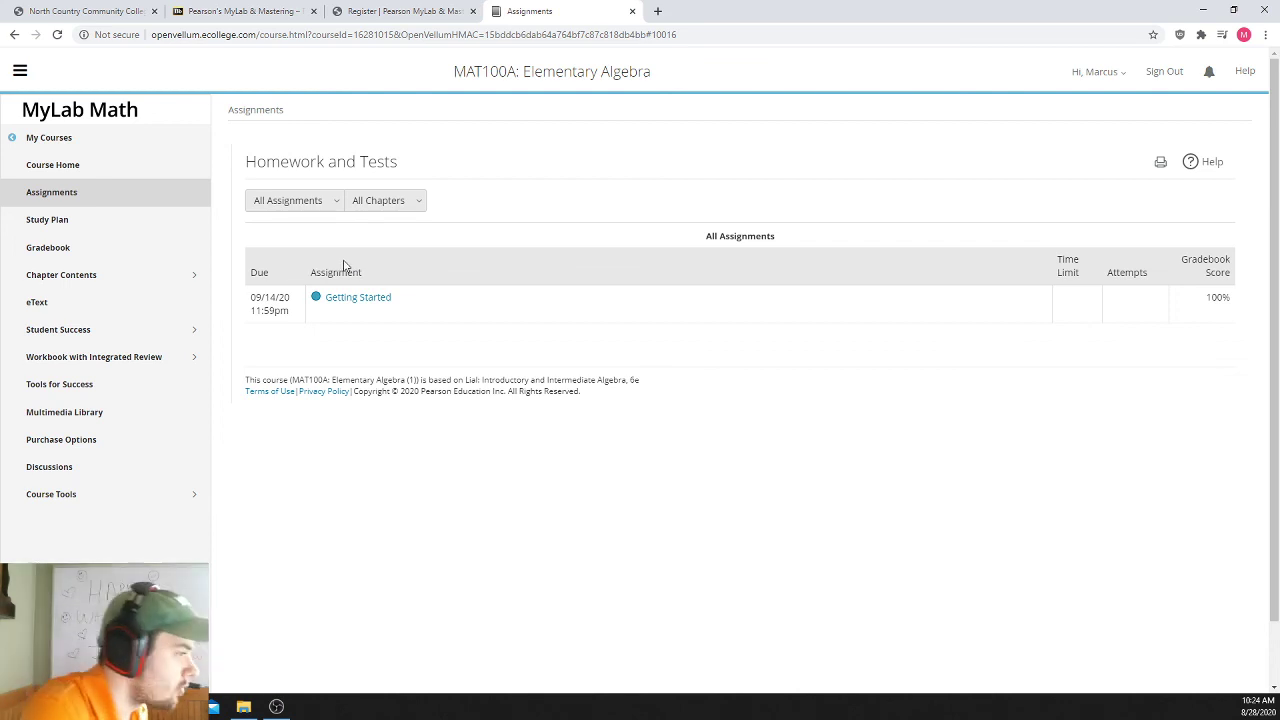
double_click(1144, 273)
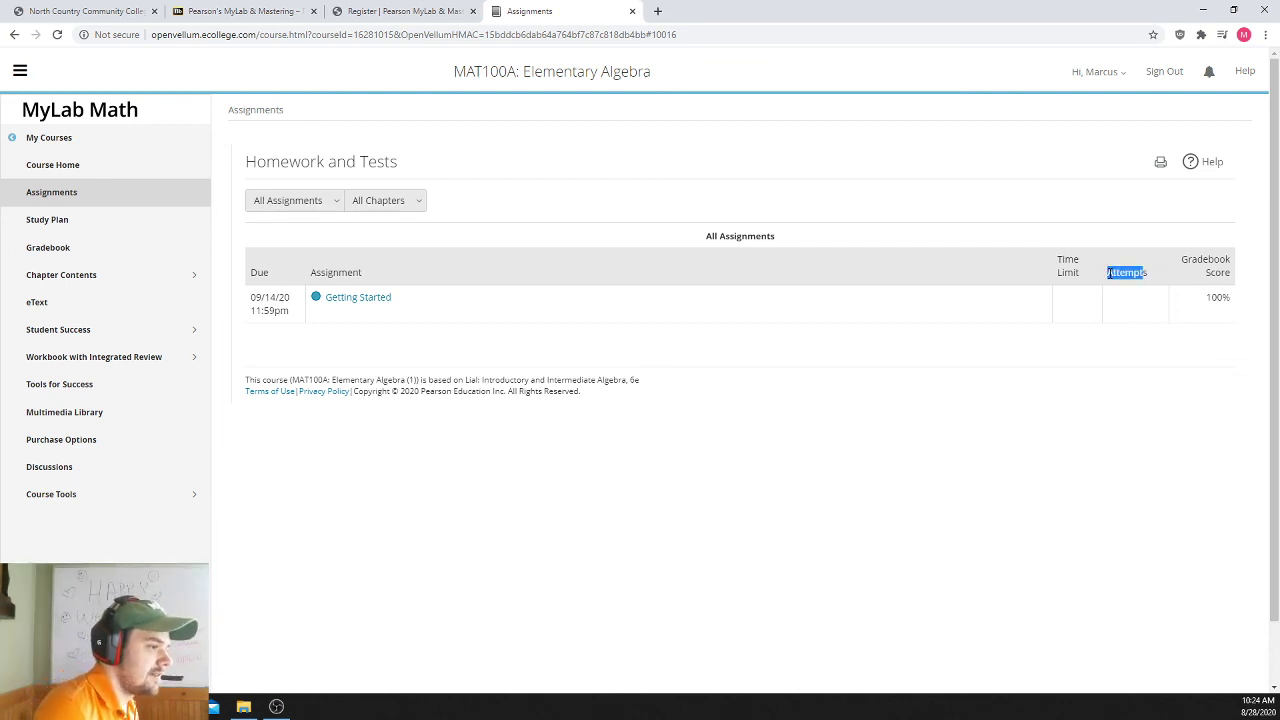
left_click(1143, 276)
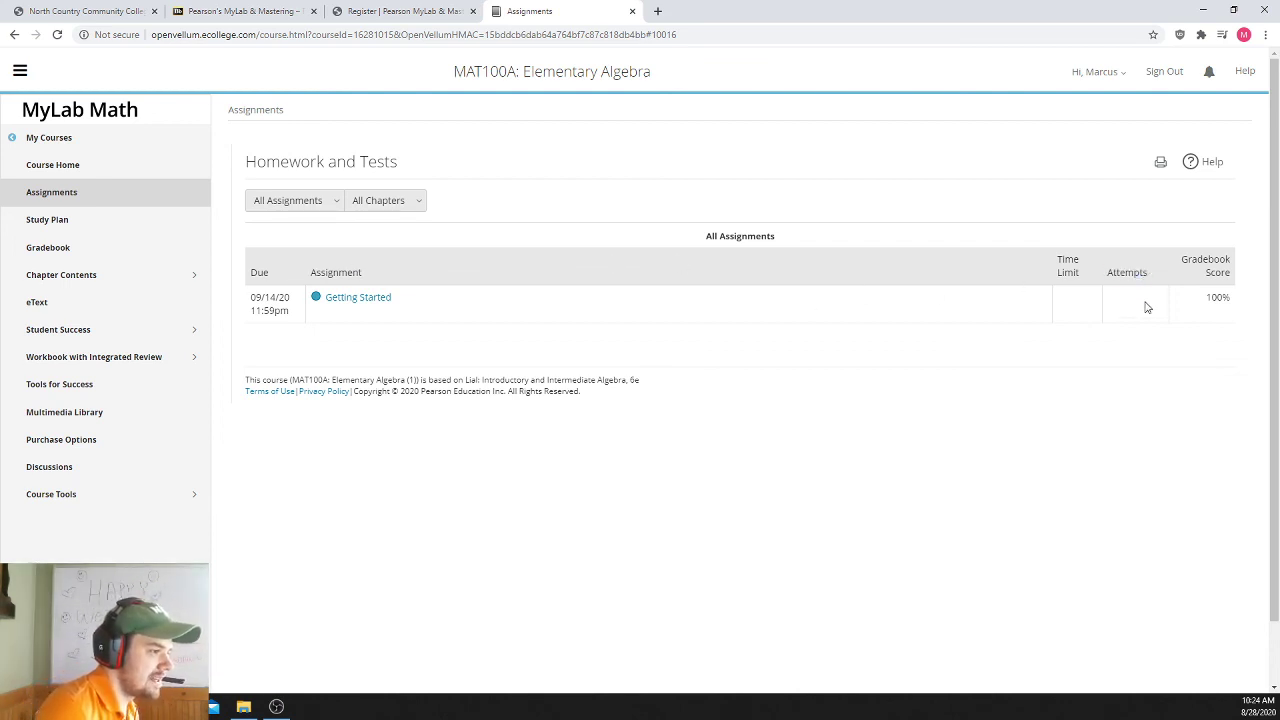